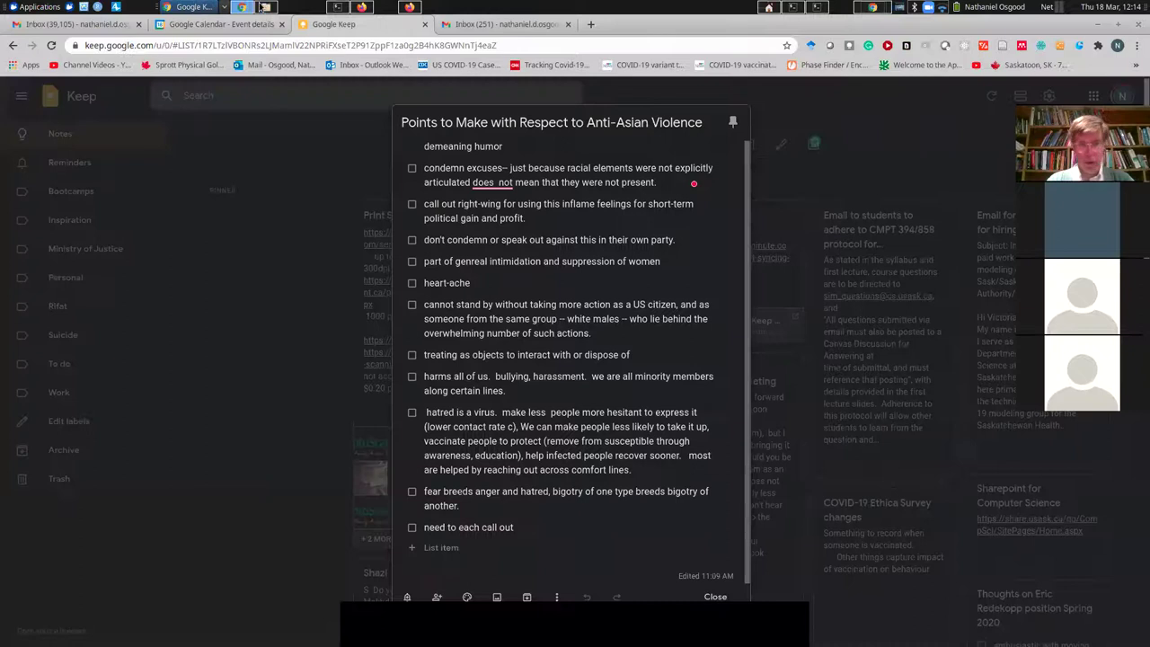
# Close the print preview in Chrome to reach the 'Context & Interaction: Role of the Environment in ABM' slide.
pyautogui.click(270, 7)
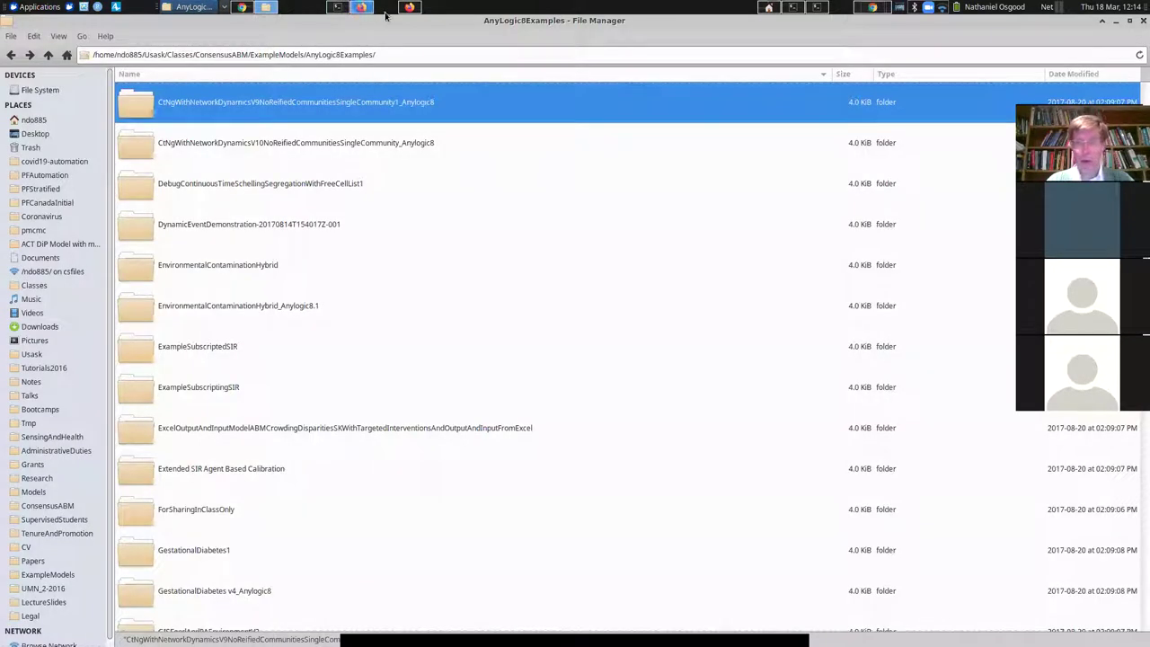
pyautogui.click(874, 7)
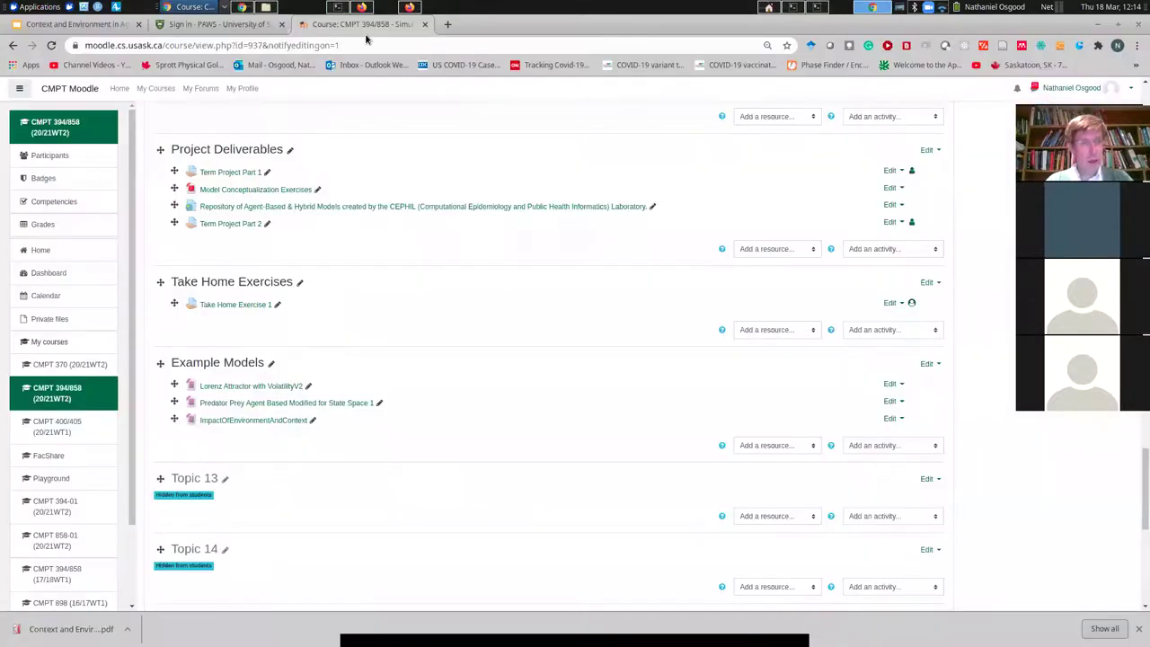
pyautogui.click(79, 24)
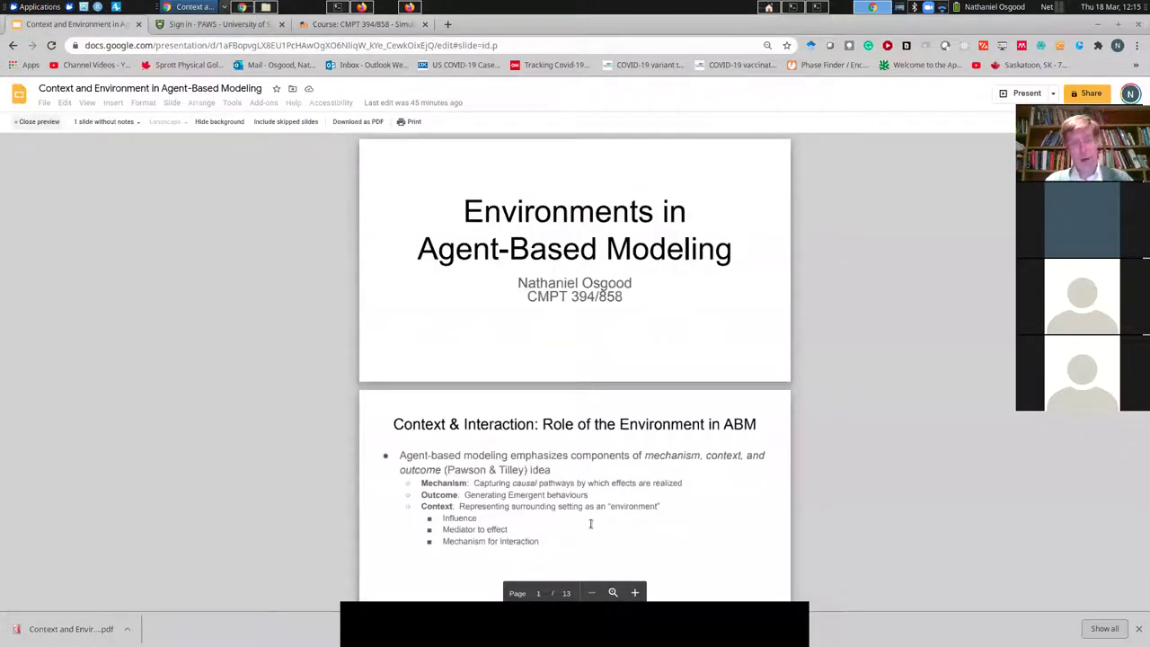
pyautogui.click(34, 122)
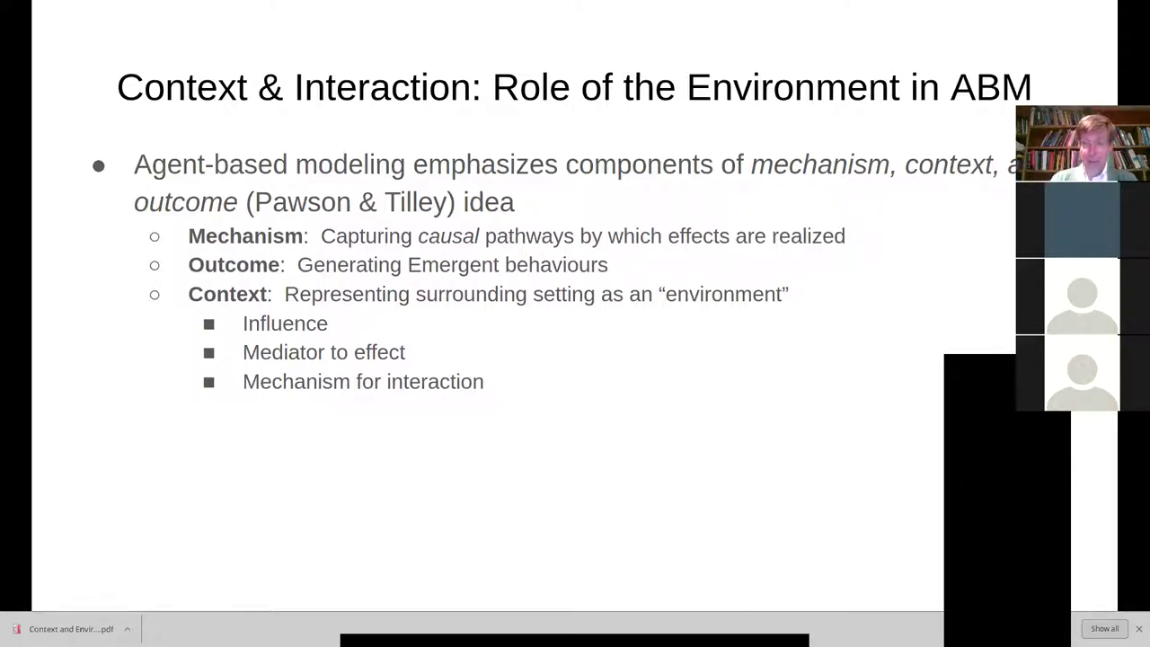
# Advance from the Context & Interaction slide to 'Common Aspects of Context Captured in ABMs'.
pyautogui.press('Right')
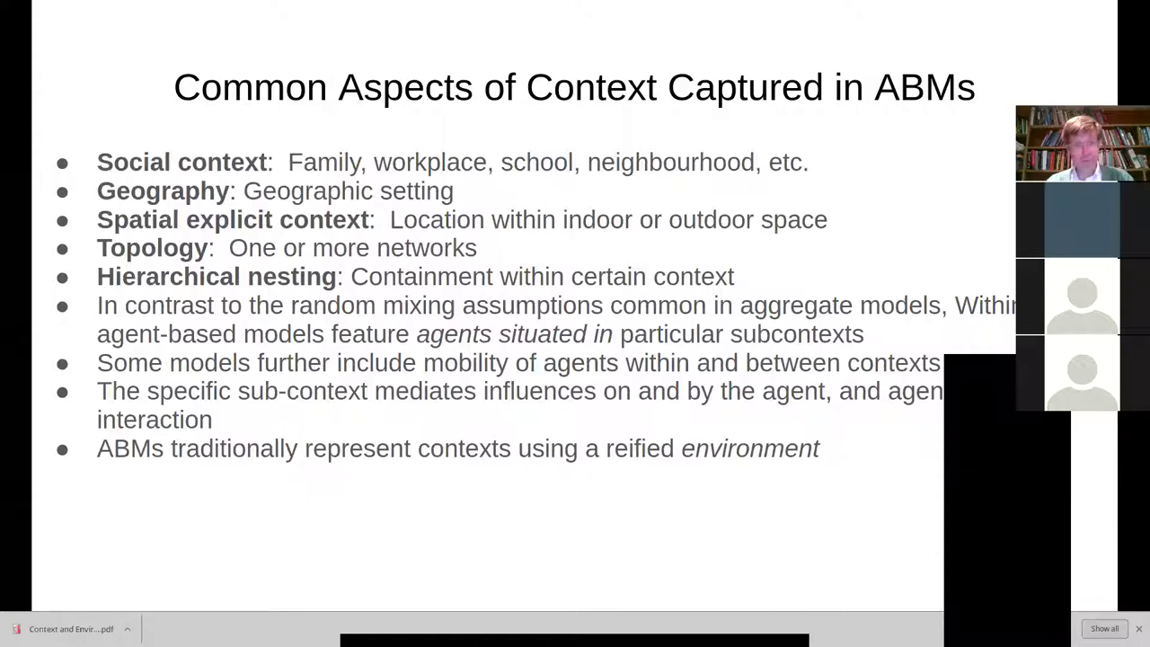
# Move from the Common Aspects slide to 'Situated Agents: Locality of Influence'.
pyautogui.moveTo(1029, 367); pyautogui.dragTo(1021, 440)
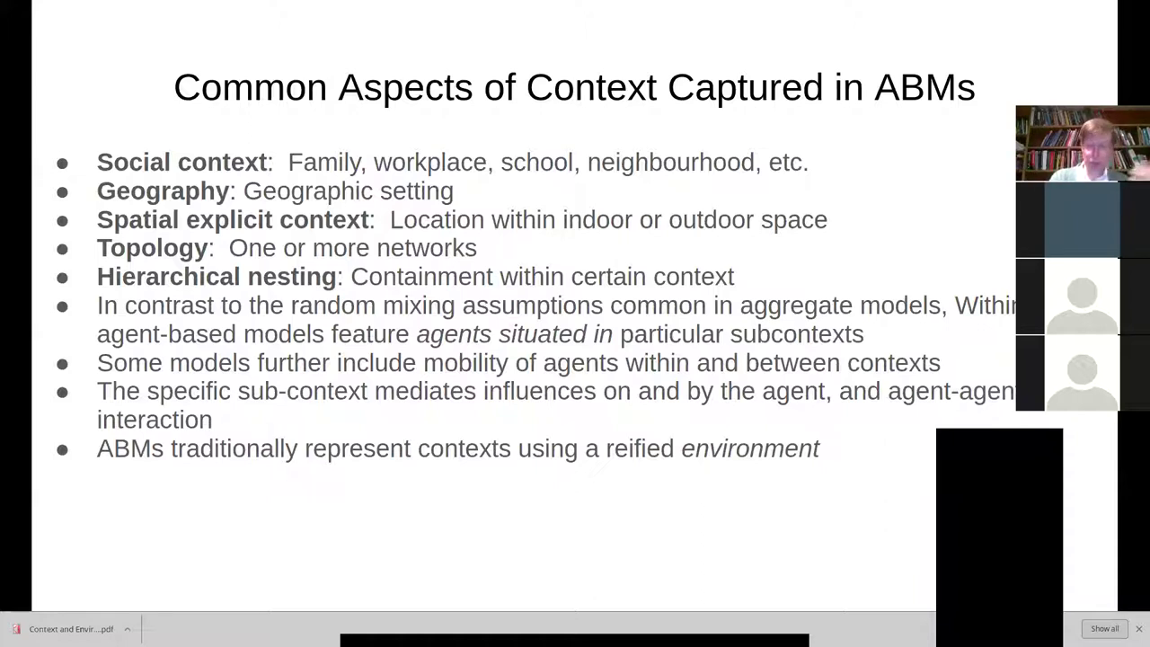
pyautogui.press('Right')
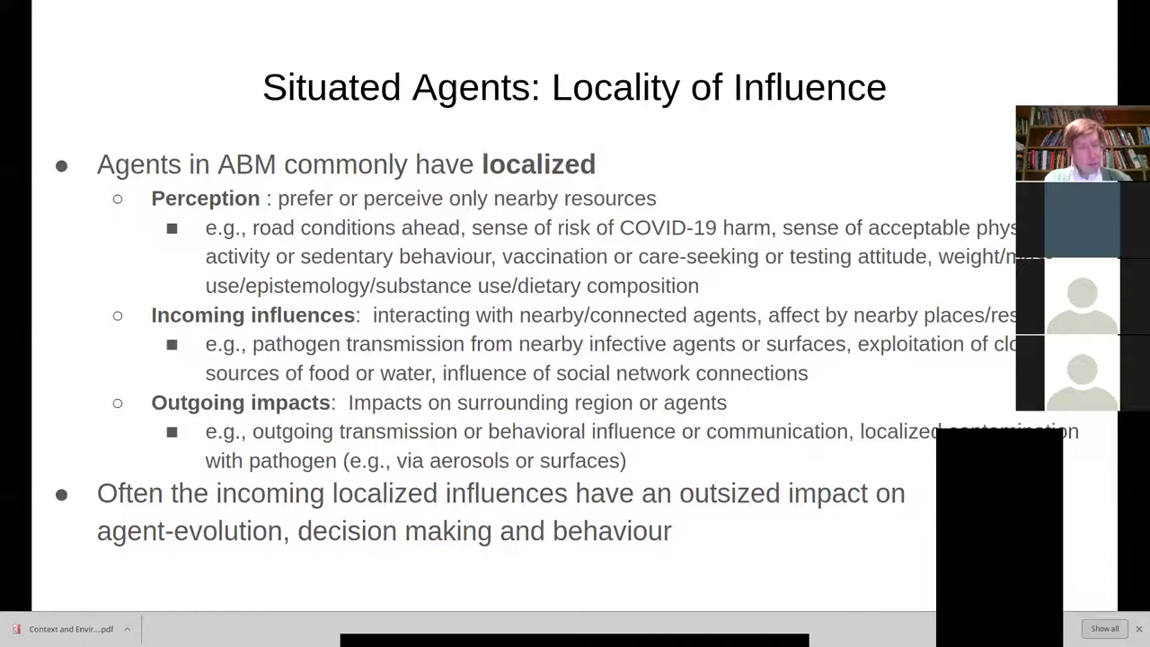
# Flip between the Situated Agents and Example Models slides, ending on Example Models.
pyautogui.press('Right')
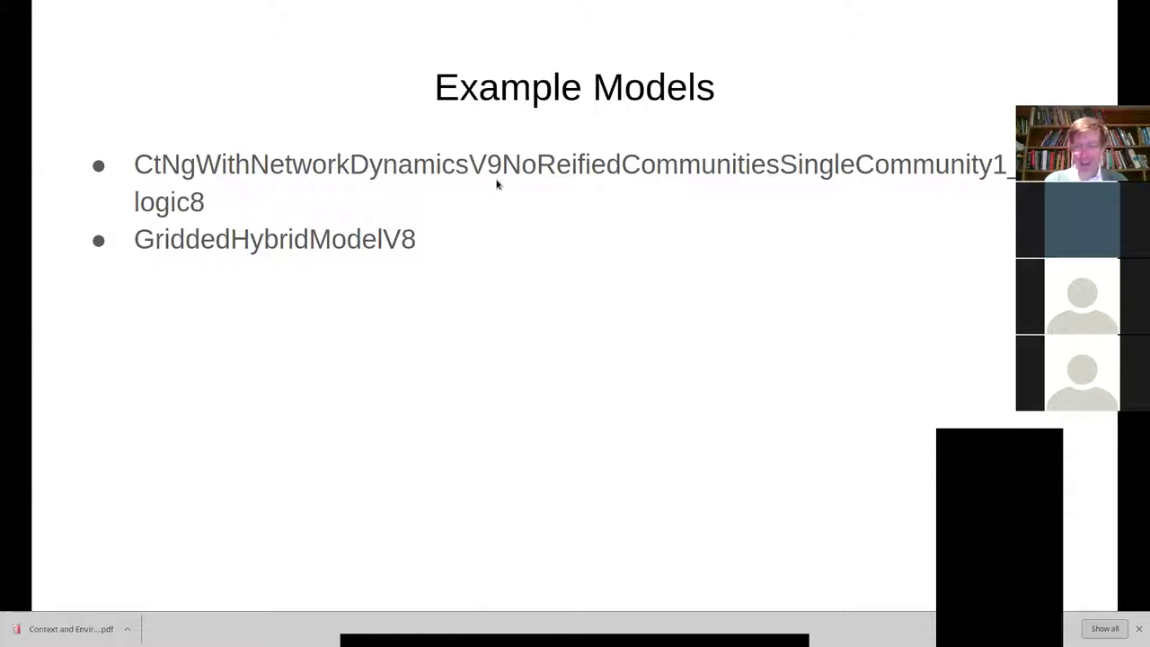
pyautogui.press('Right')
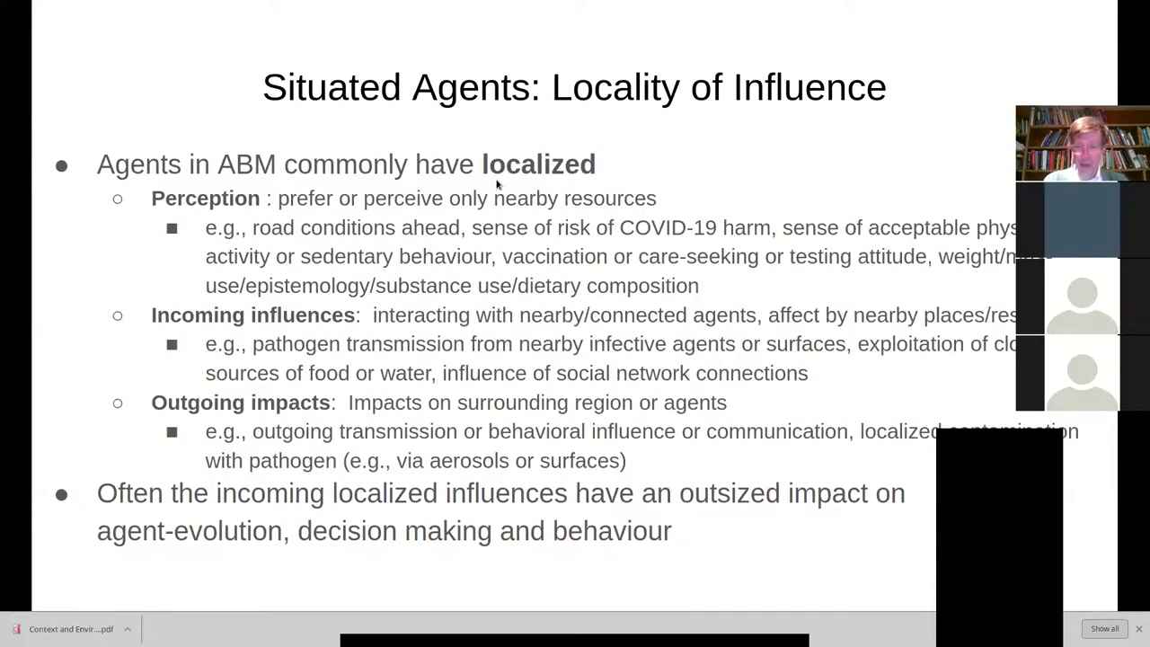
pyautogui.press('Left')
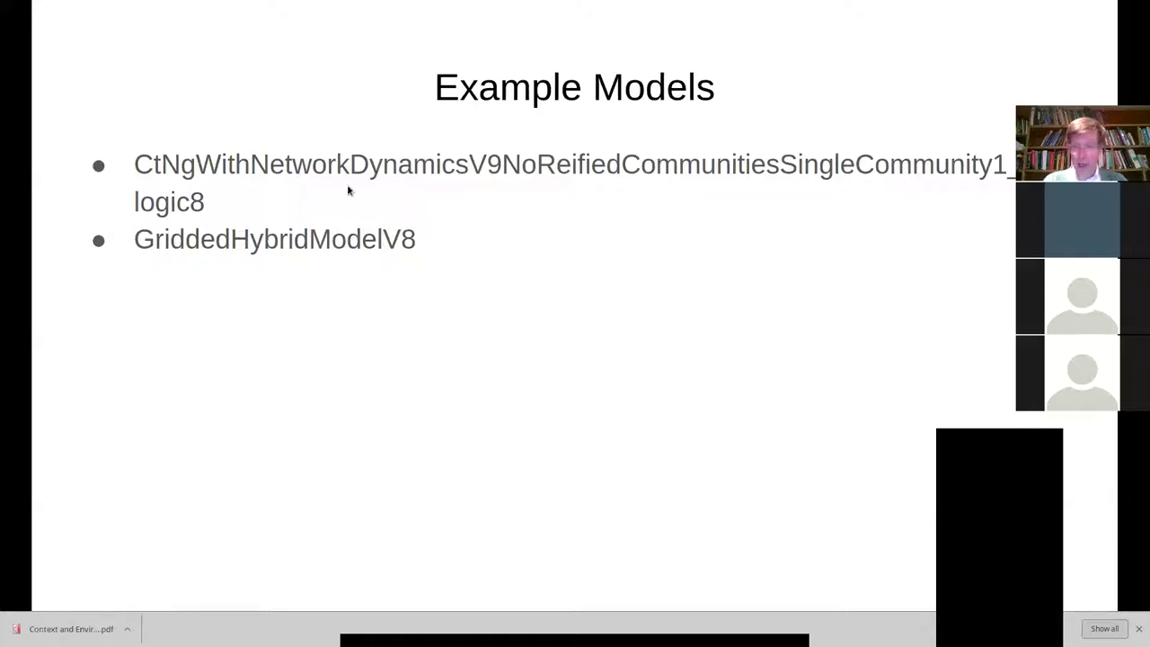
pyautogui.press('Left')
pyautogui.press('Right')
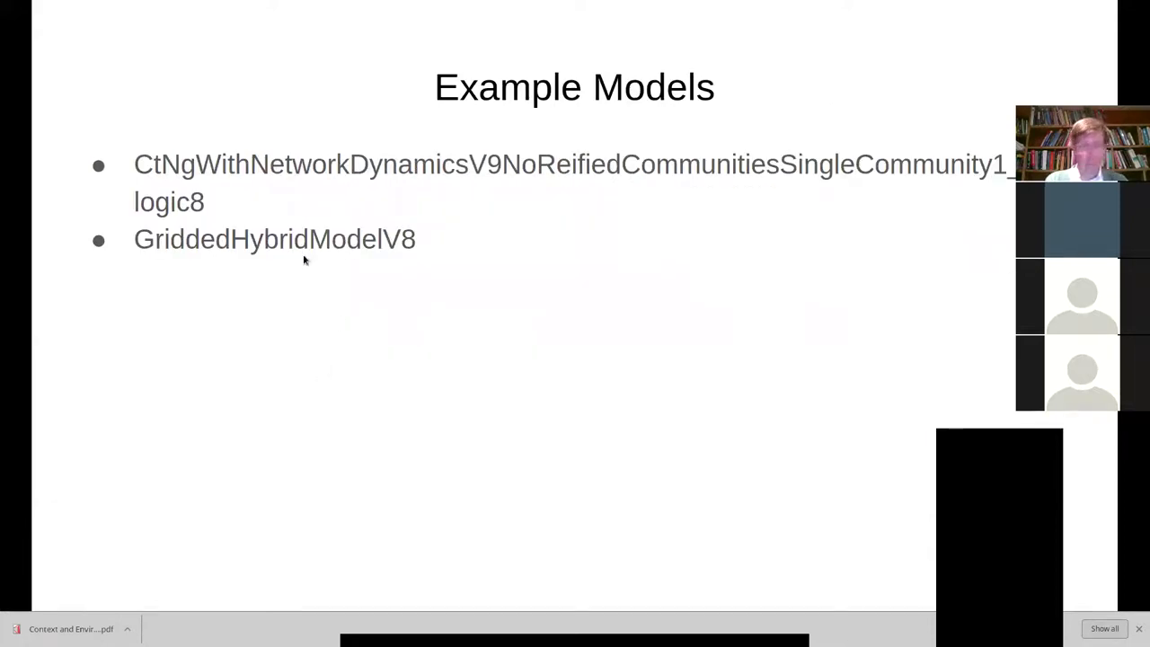
pyautogui.press('Left')
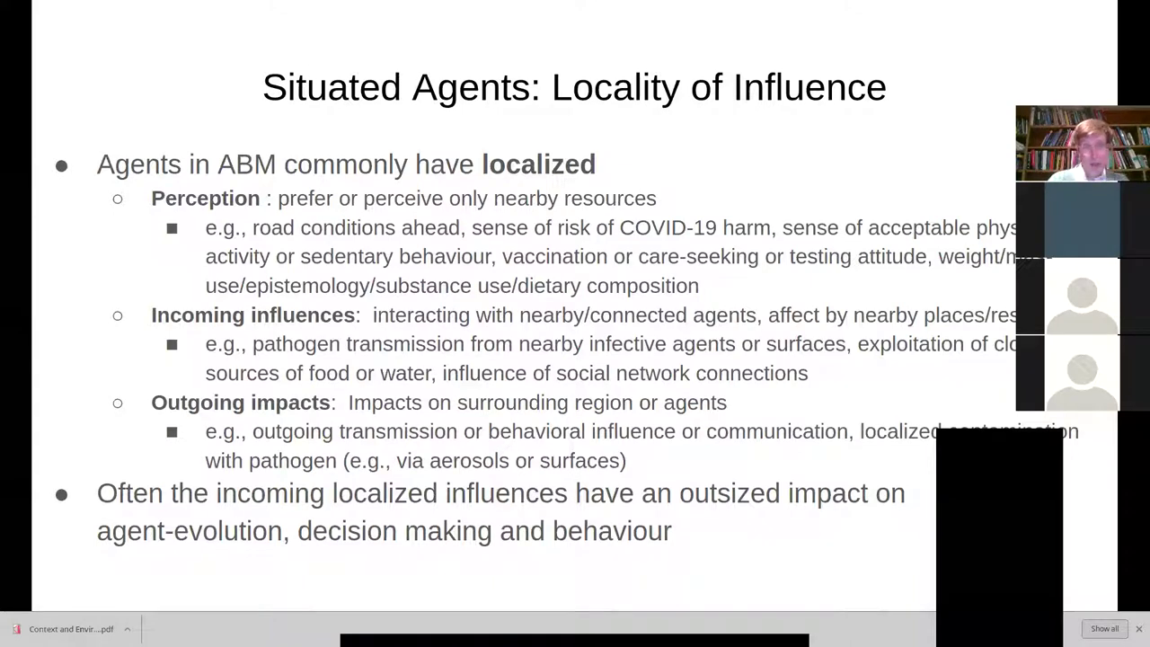
pyautogui.press('Right')
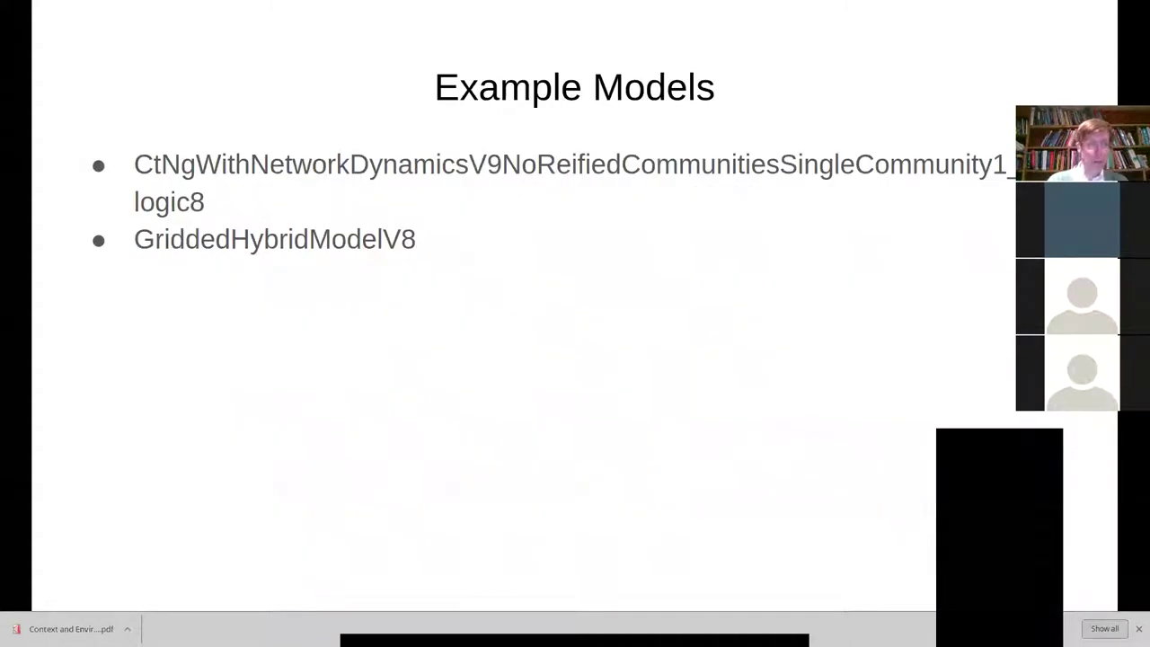
# Alt+Tab away from the slide show until the empty AnyLogic Professional workspace is in front.
pyautogui.hotkey('alt', 'Tab')
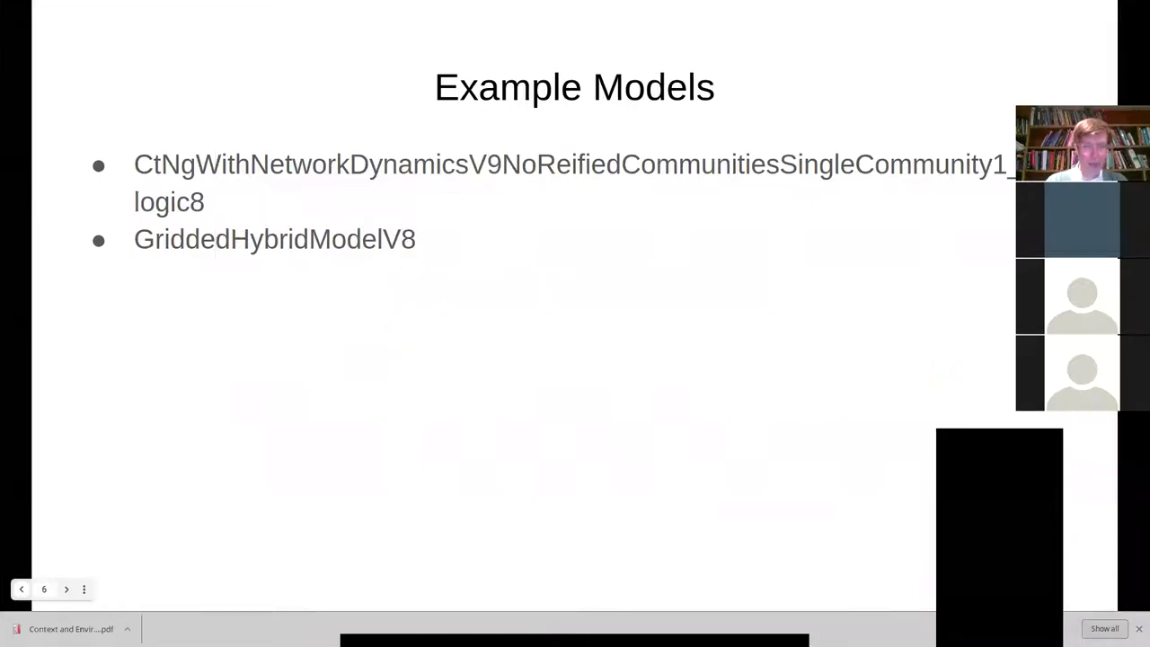
pyautogui.hotkey('alt', 'Tab')
pyautogui.hotkey('alt', 'Tab')
pyautogui.hotkey('alt', 'Tab')
pyautogui.hotkey('alt', 'Tab')
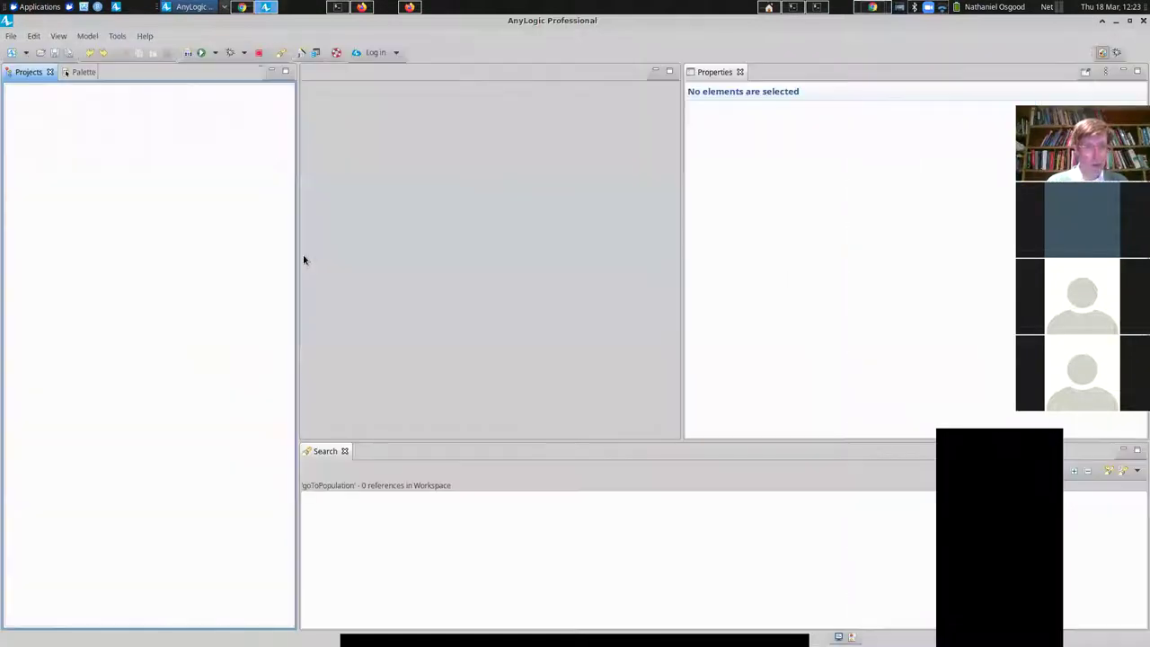
# Open CtNgWithNetworkDynamicsV9NoReifiedCommunitiesSingleCommunity1_Anylogic8 from the recently opened models list.
pyautogui.click(10, 36)
pyautogui.moveTo(90, 82)
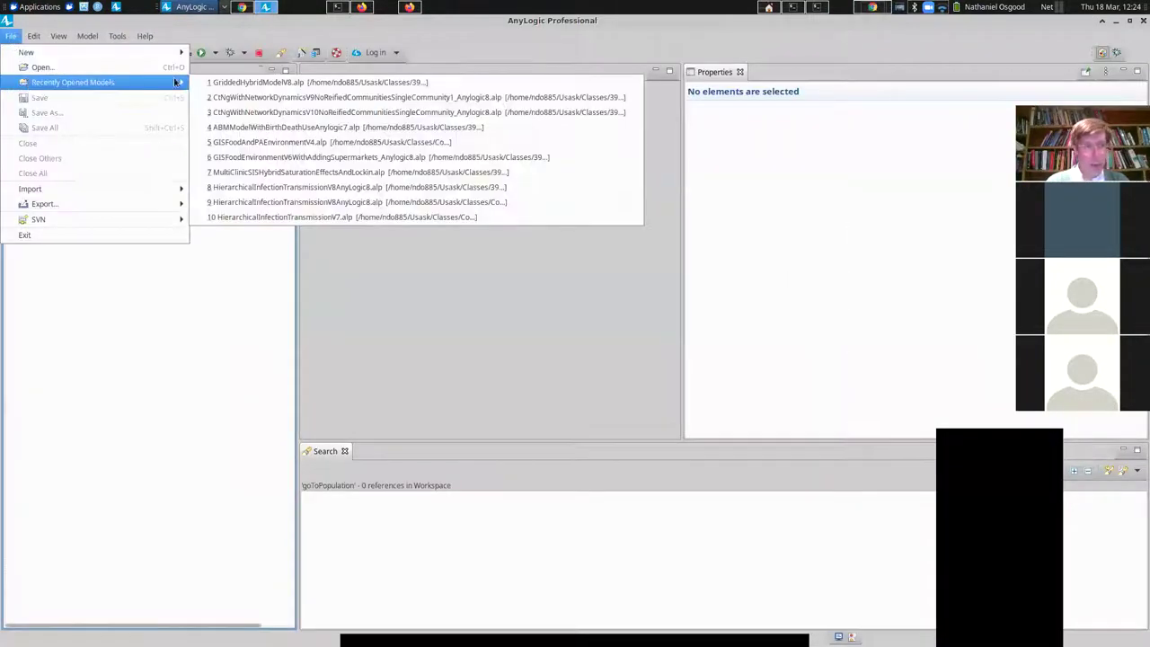
pyautogui.click(261, 99)
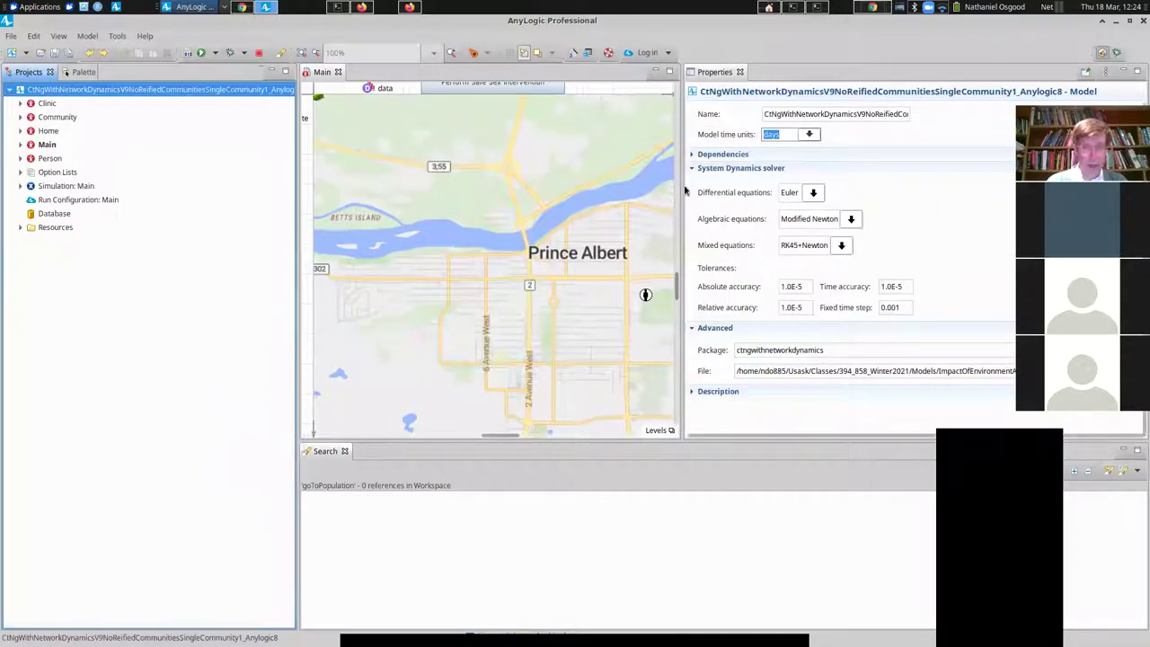
# Widen the Main diagram and scroll through its charts back to the Prince Albert map.
pyautogui.moveTo(681, 186); pyautogui.dragTo(1061, 154)
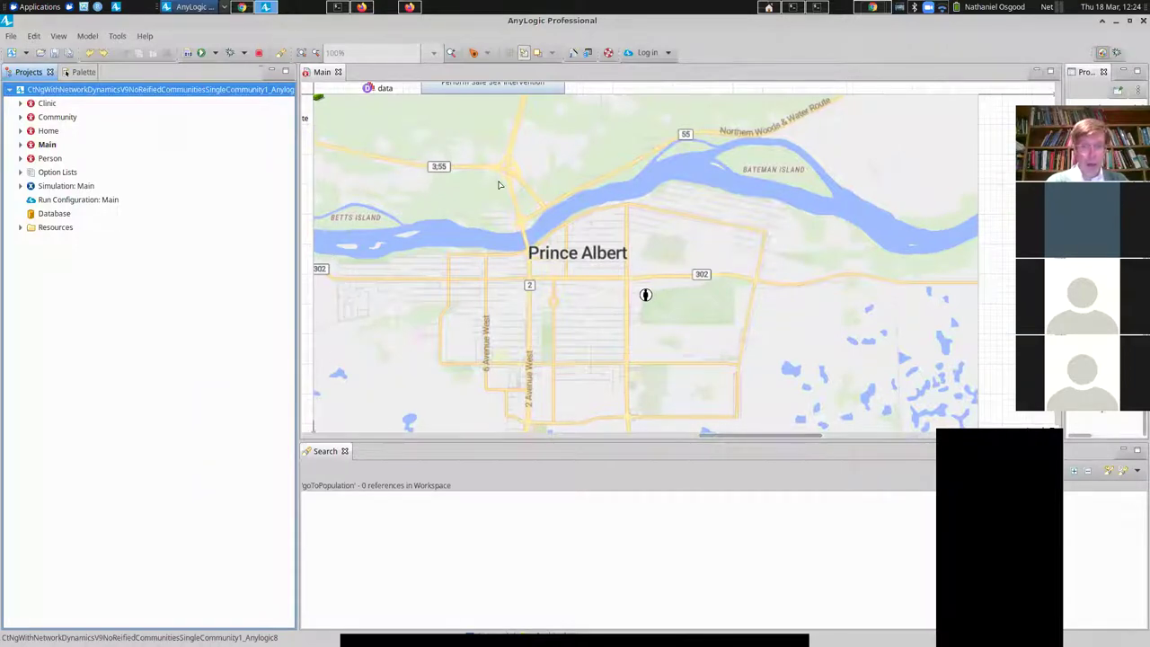
pyautogui.scroll(-2, 642, 258)
pyautogui.scroll(6, 641, 259)
pyautogui.scroll(-4, 641, 259)
pyautogui.scroll(6, 641, 259)
pyautogui.scroll(6, 641, 258)
pyautogui.scroll(-3, 642, 259)
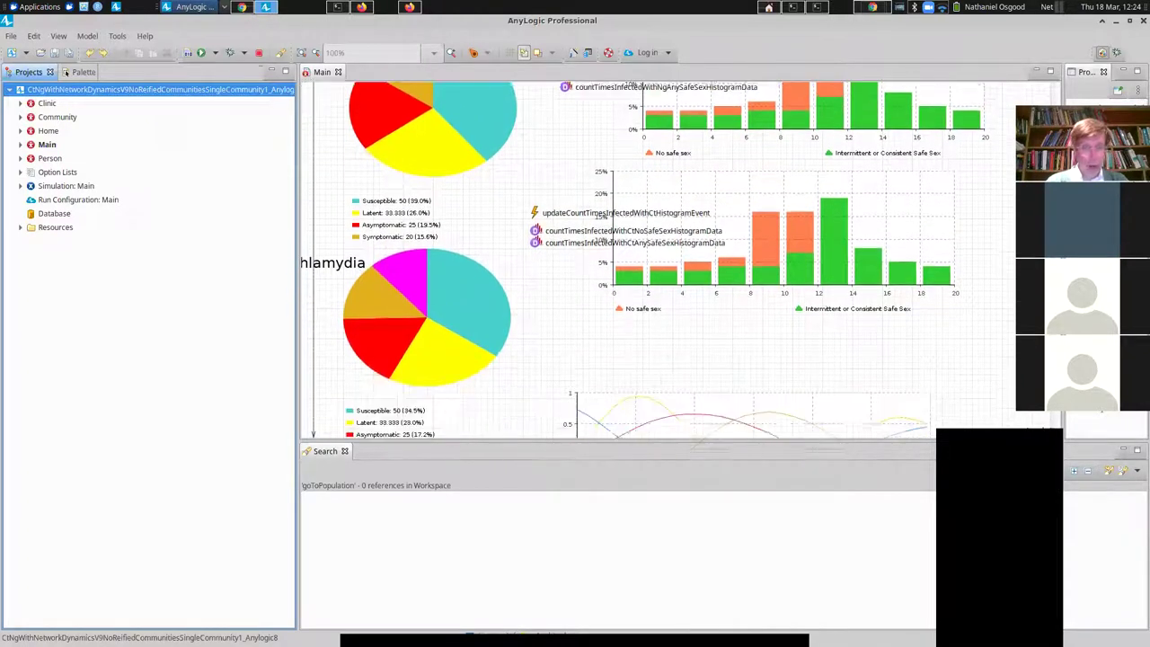
pyautogui.scroll(-8, 641, 259)
pyautogui.scroll(-5, 642, 259)
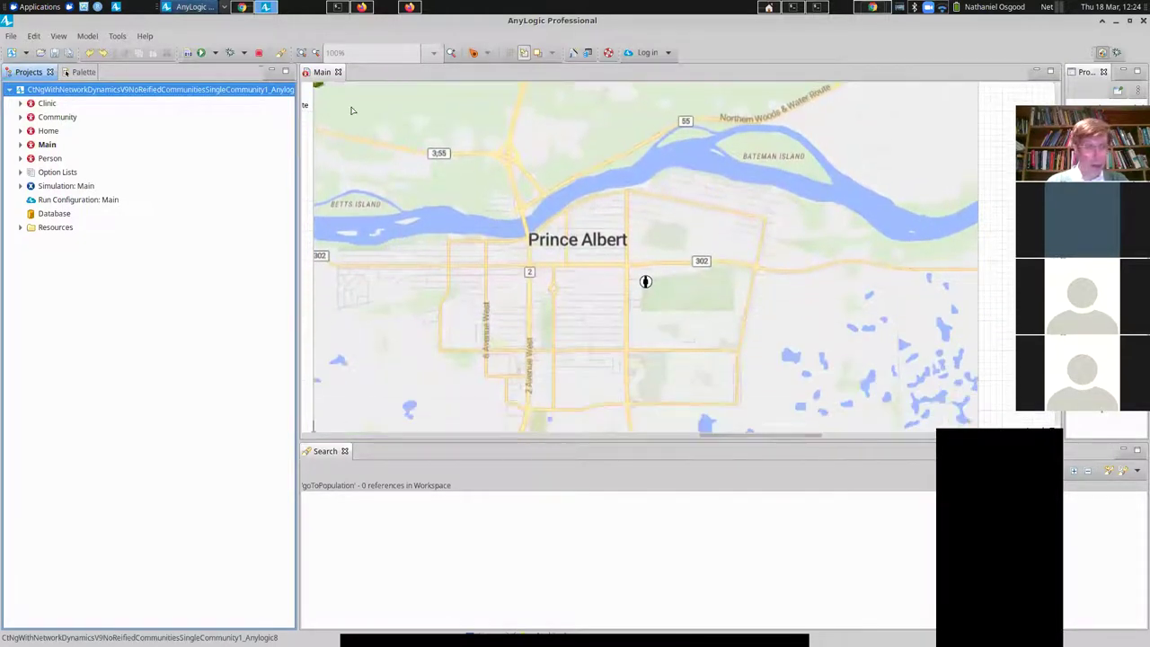
# Run the Simulation: Main experiment from the Projects tree, which crashes AnyLogic with exit code 143.
pyautogui.rightClick(48, 187)
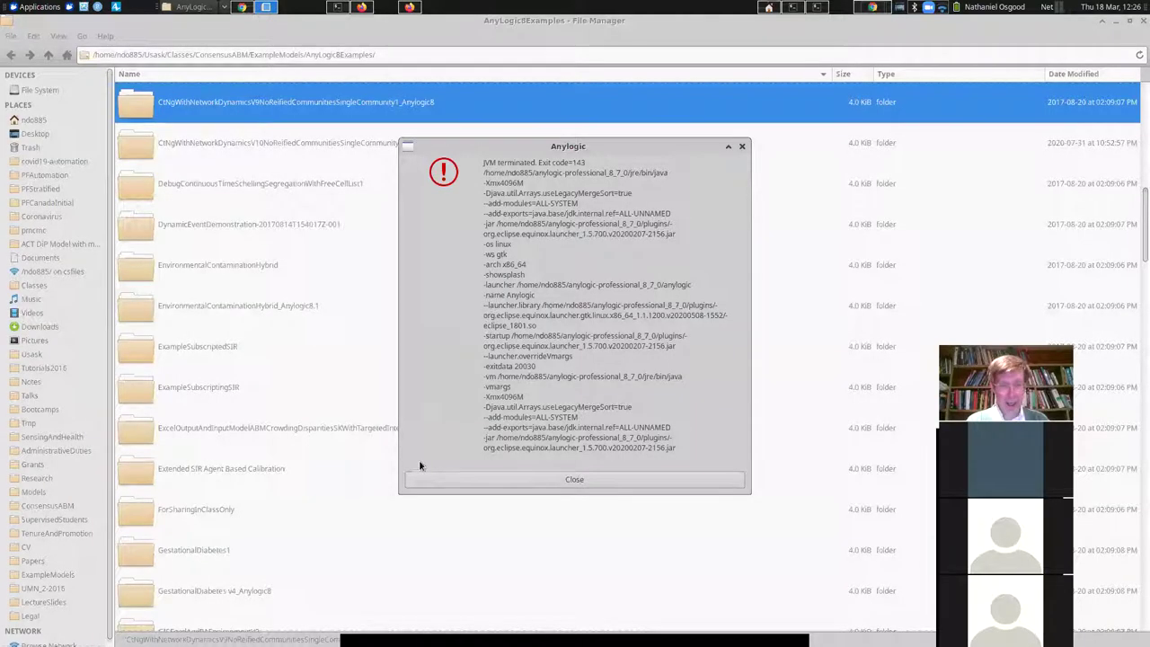
# Dismiss the JVM terminated error and bring the Example Models slide back in Chrome.
pyautogui.click(430, 479)
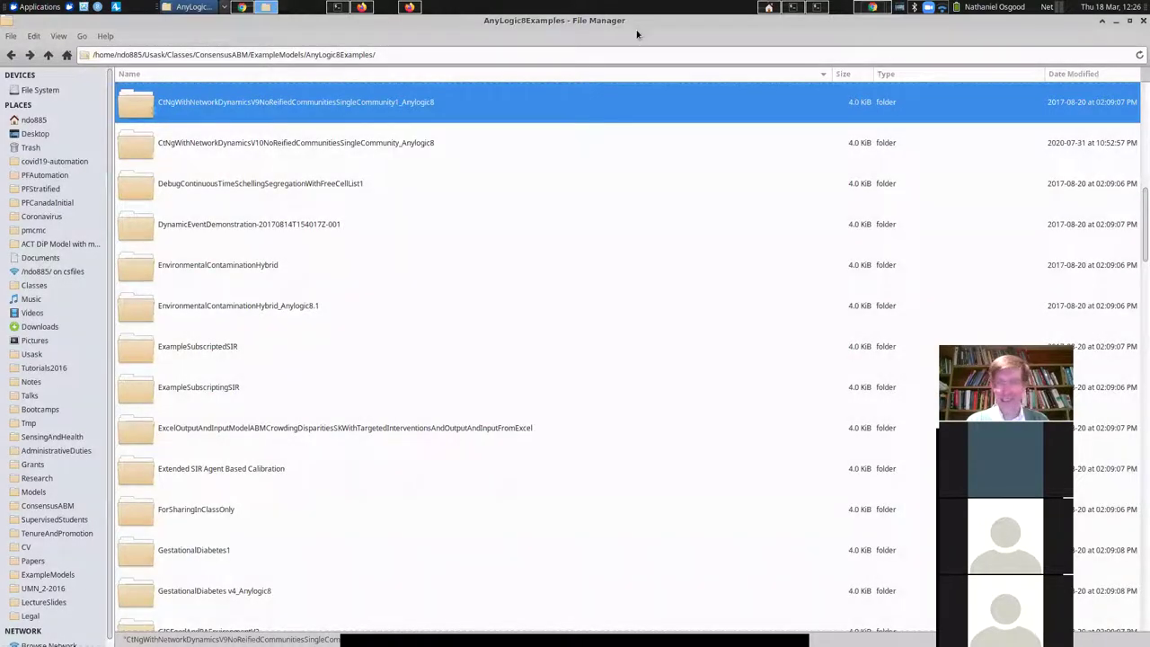
pyautogui.click(871, 7)
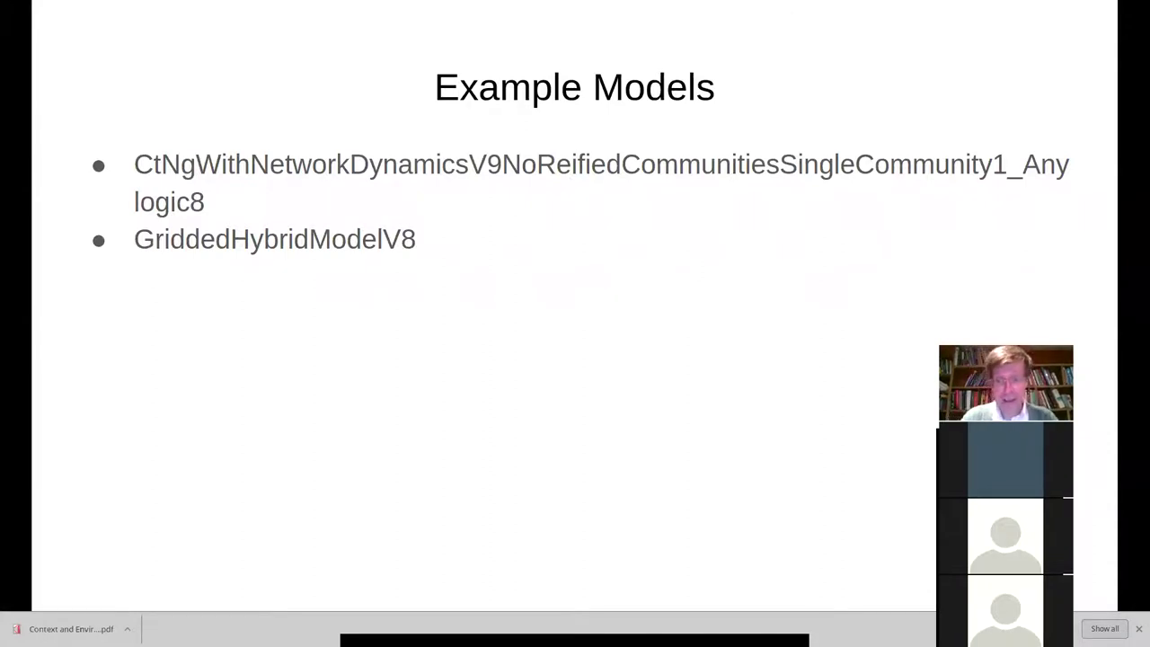
# Relaunch AnyLogic from the terminal with ./start-anylogic.sh.
pyautogui.hotkey('alt', 'Tab')
pyautogui.hotkey('alt', 'Tab')
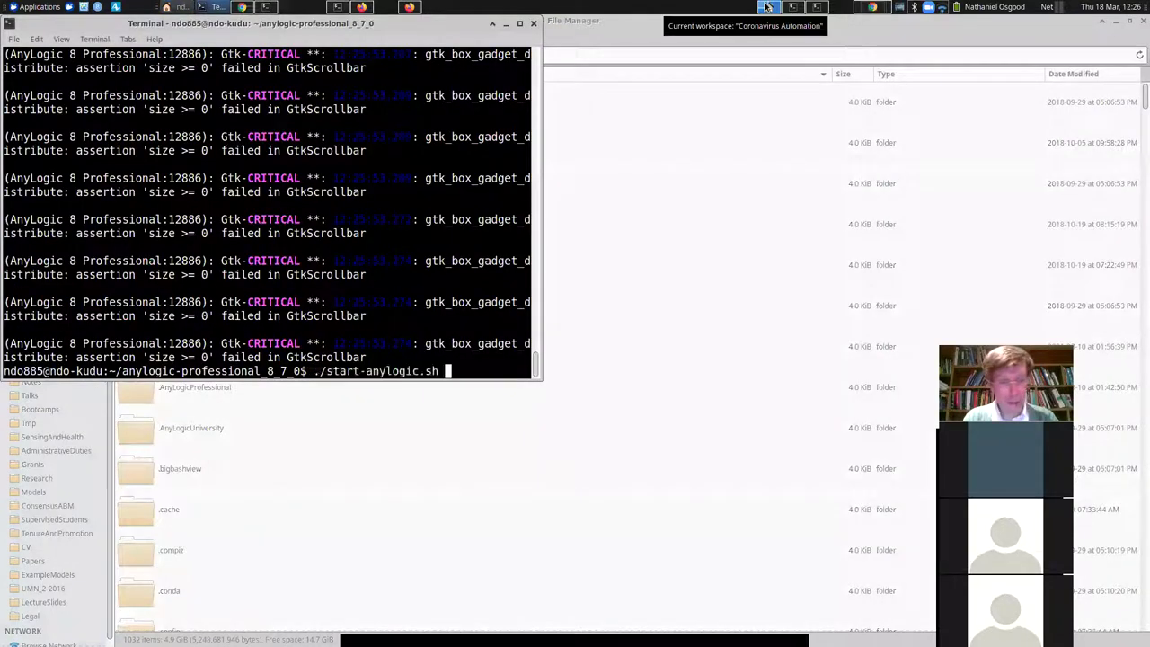
pyautogui.press('Return')
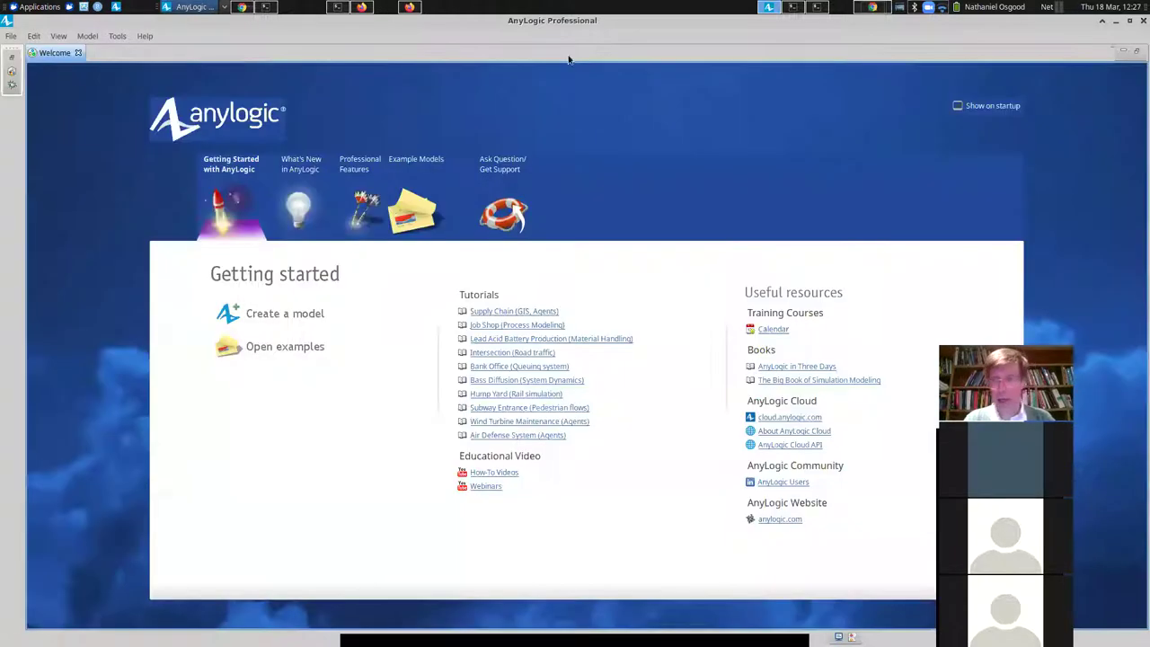
# Close the Welcome page and run the CtNg network dynamics model from the Projects tree.
pyautogui.click(1123, 51)
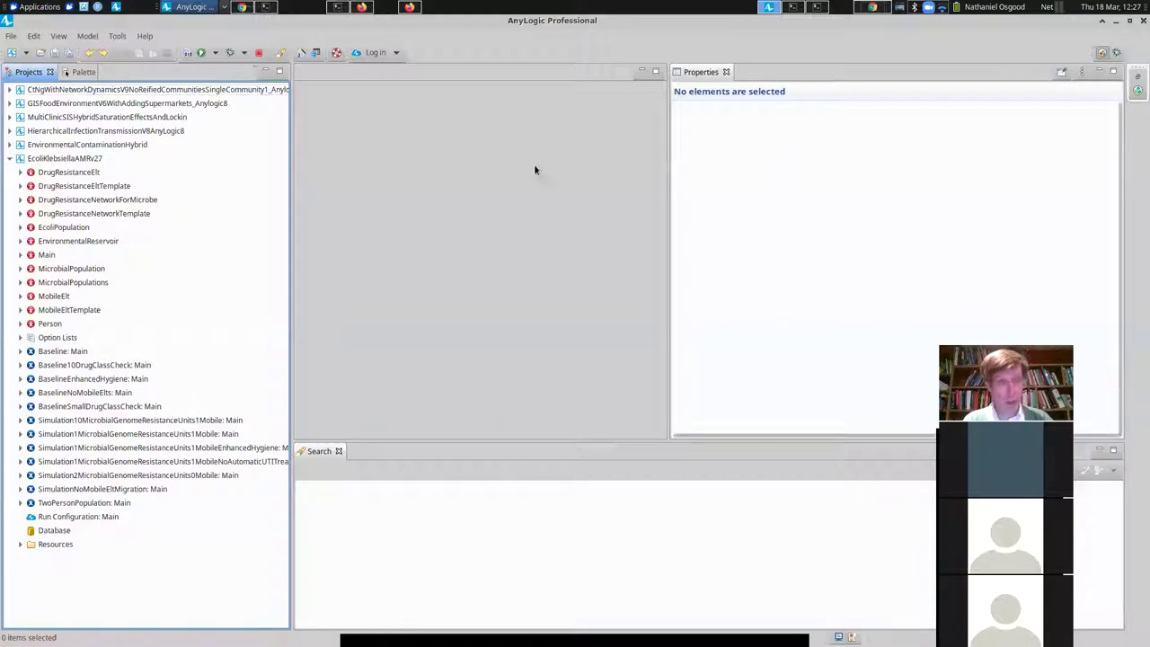
pyautogui.rightClick(187, 94)
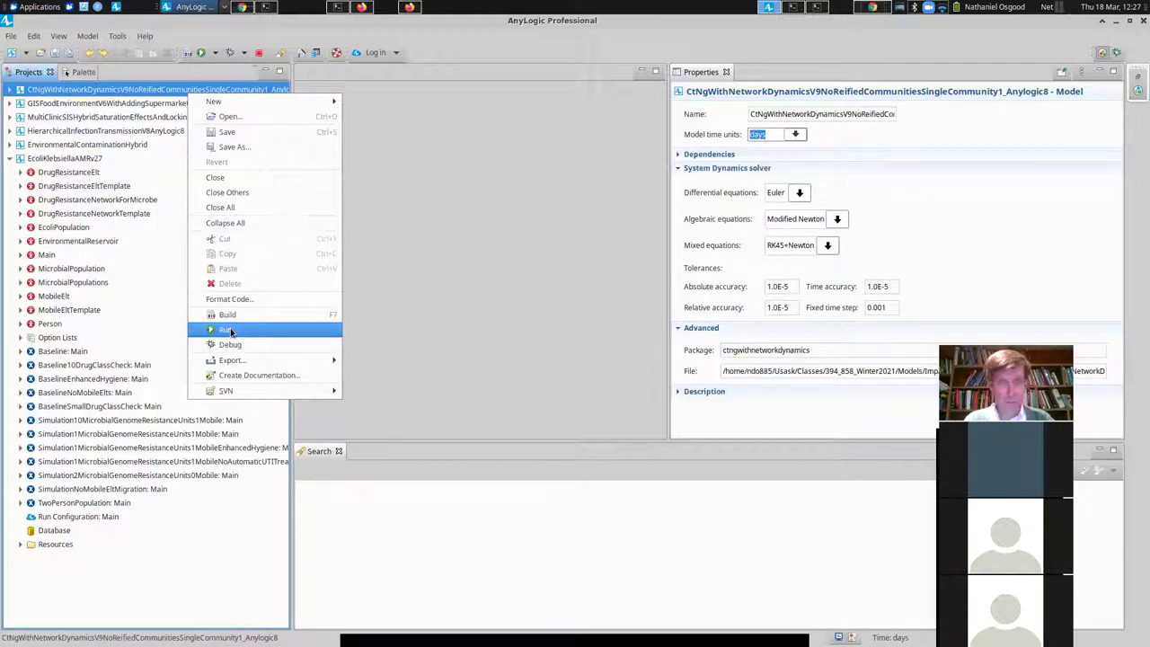
pyautogui.click(231, 330)
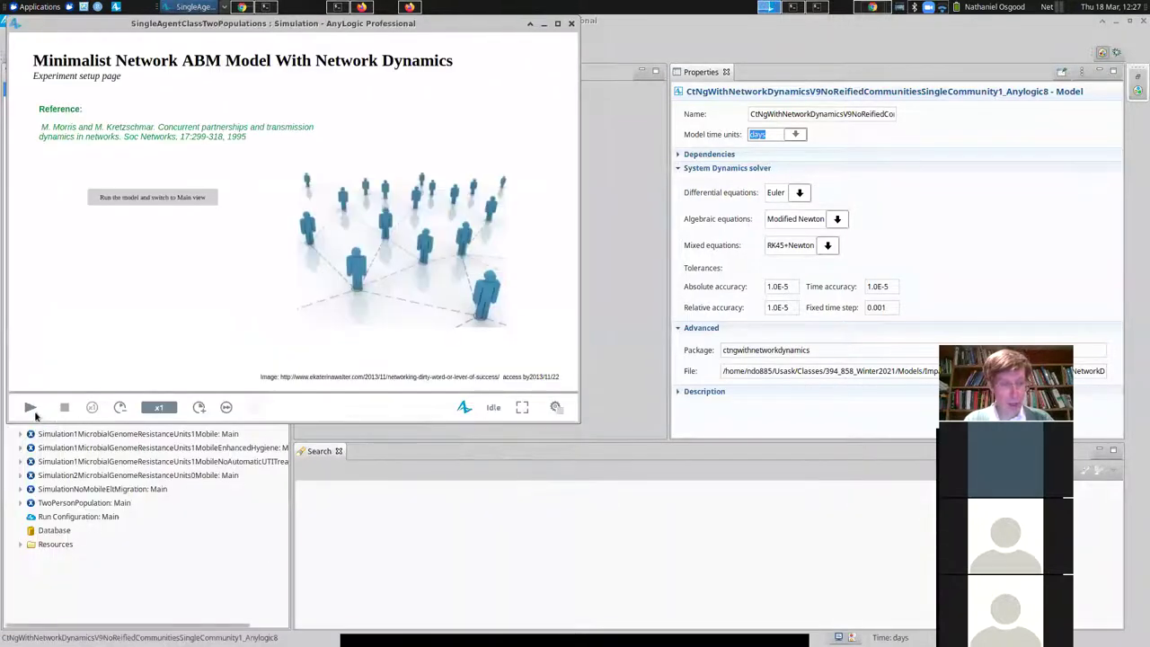
# Run the Minimalist Network model from its setup page and switch to the Main view.
pyautogui.click(153, 197)
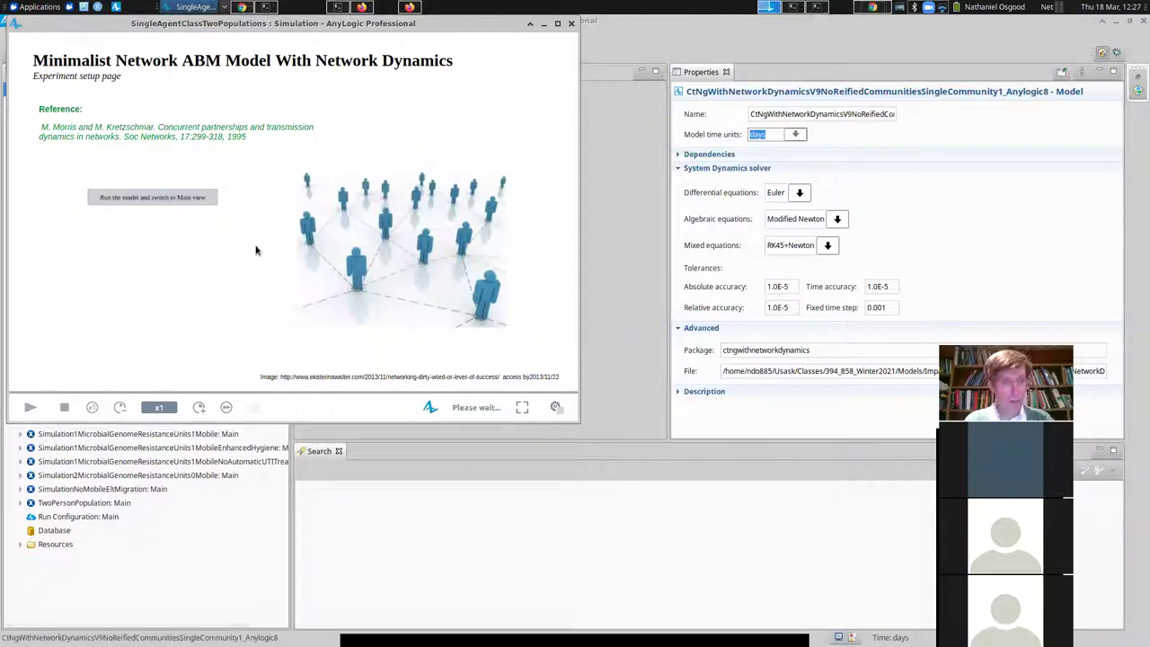
# Maximize the simulation window, dismiss the new-version notice, and pause the run.
pyautogui.doubleClick(278, 25)
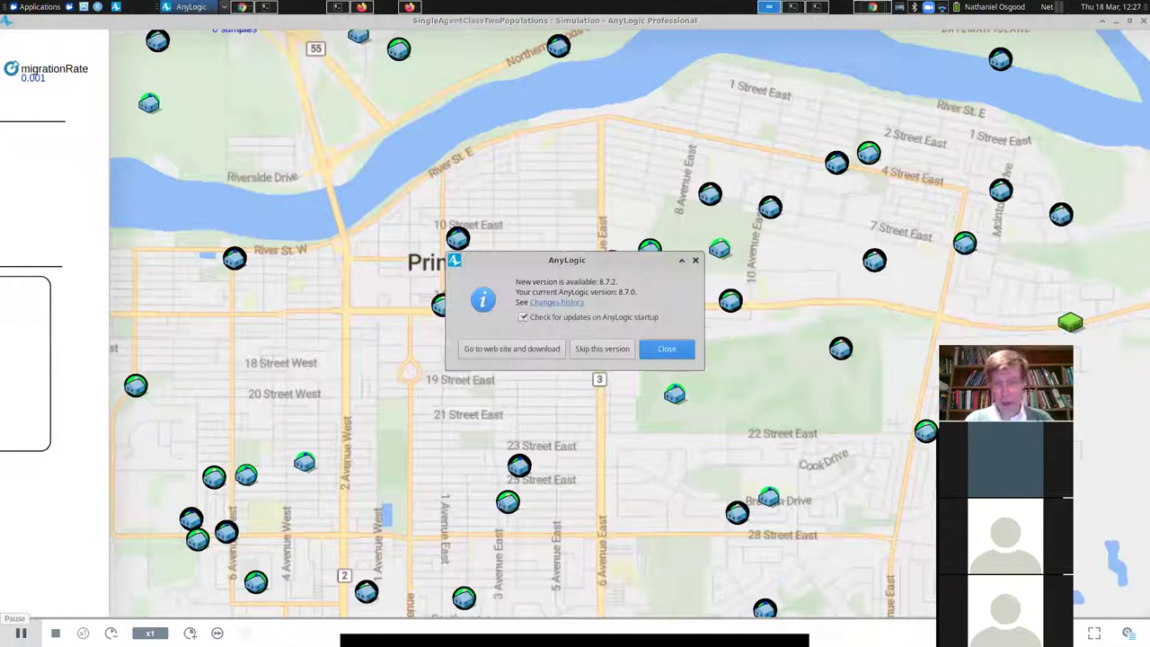
pyautogui.click(667, 352)
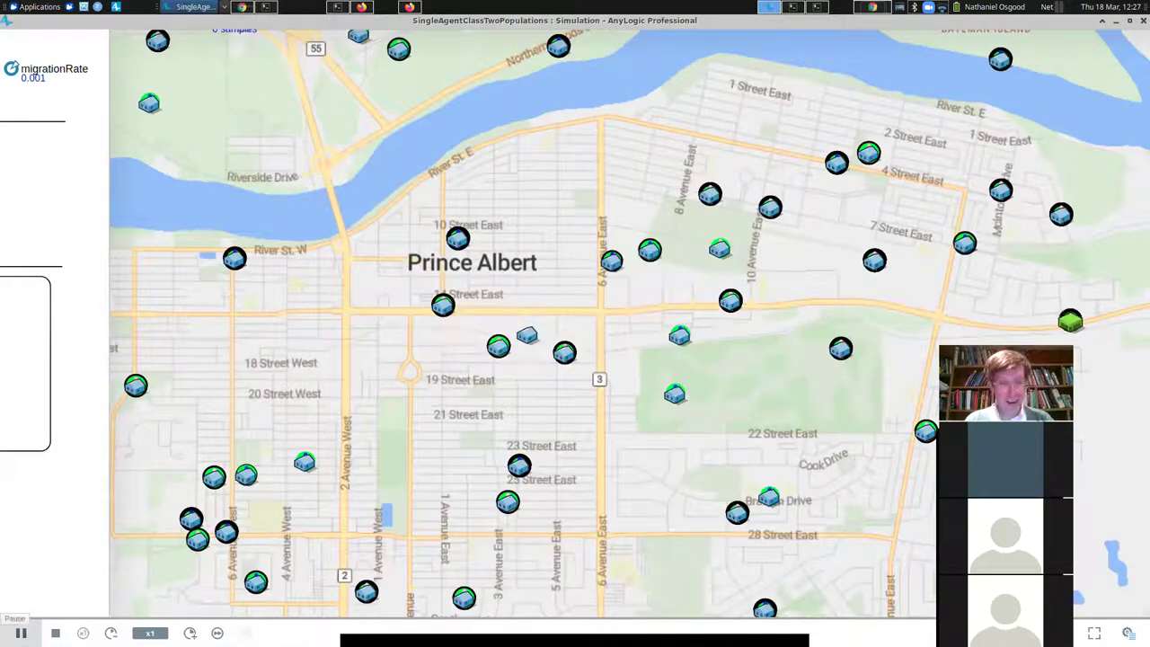
pyautogui.click(20, 633)
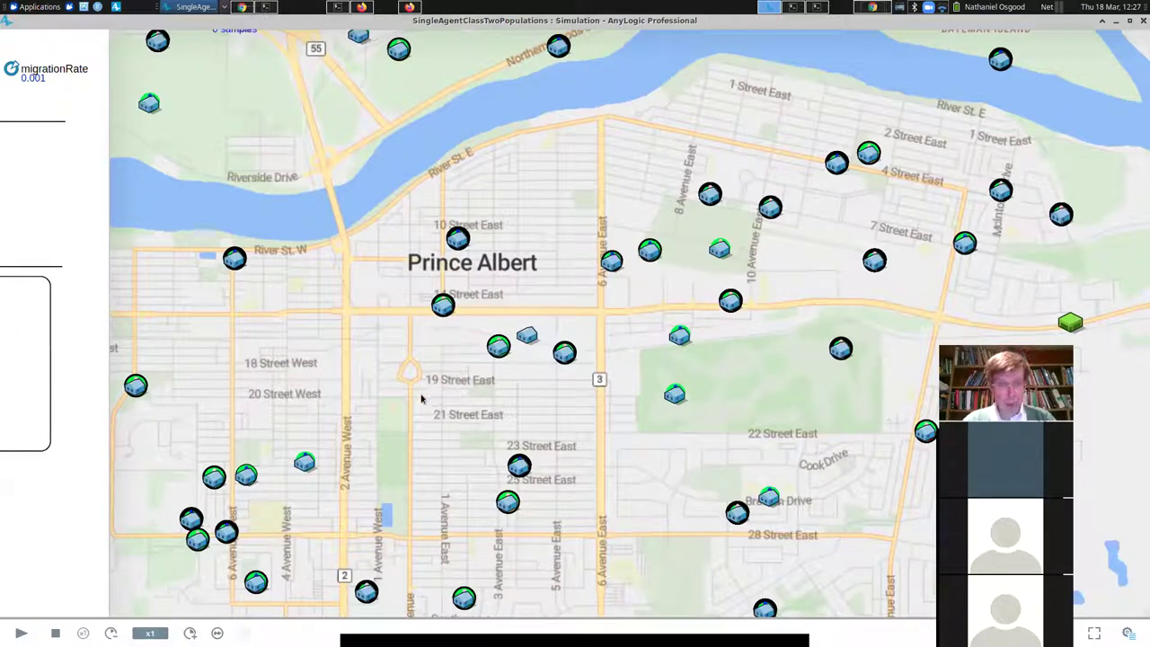
# Pan and zoom the map over Prince Albert and the river to show Betts Island.
pyautogui.moveTo(423, 368); pyautogui.dragTo(466, 223)
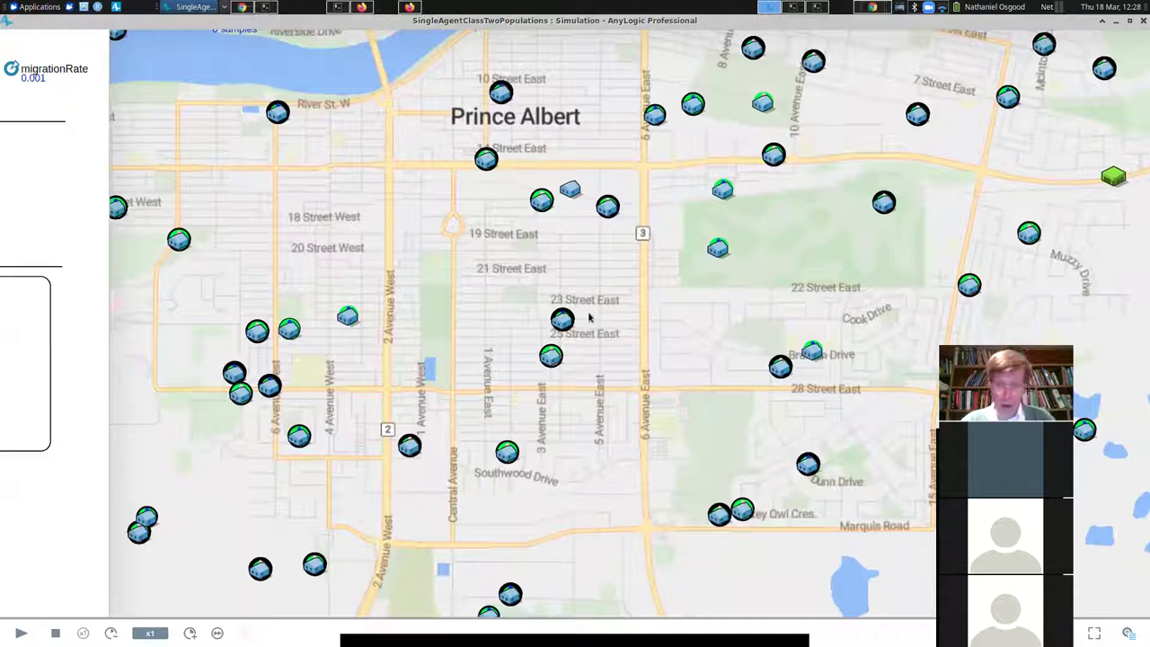
pyautogui.scroll(-1, 592, 314)
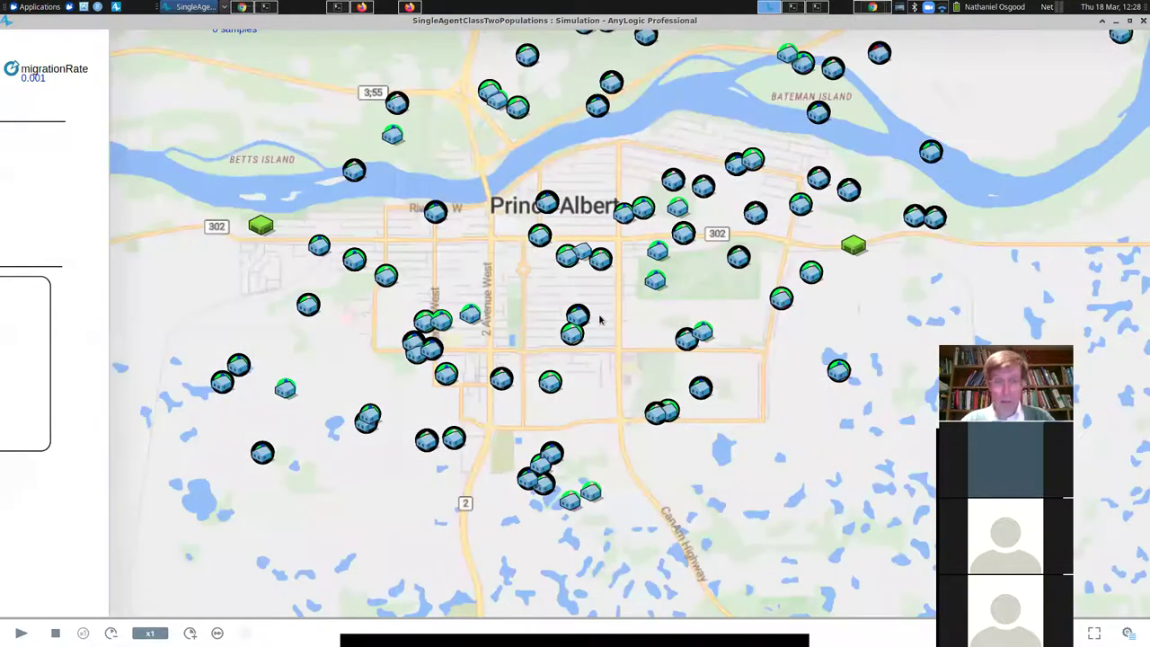
pyautogui.moveTo(602, 320); pyautogui.dragTo(568, 363)
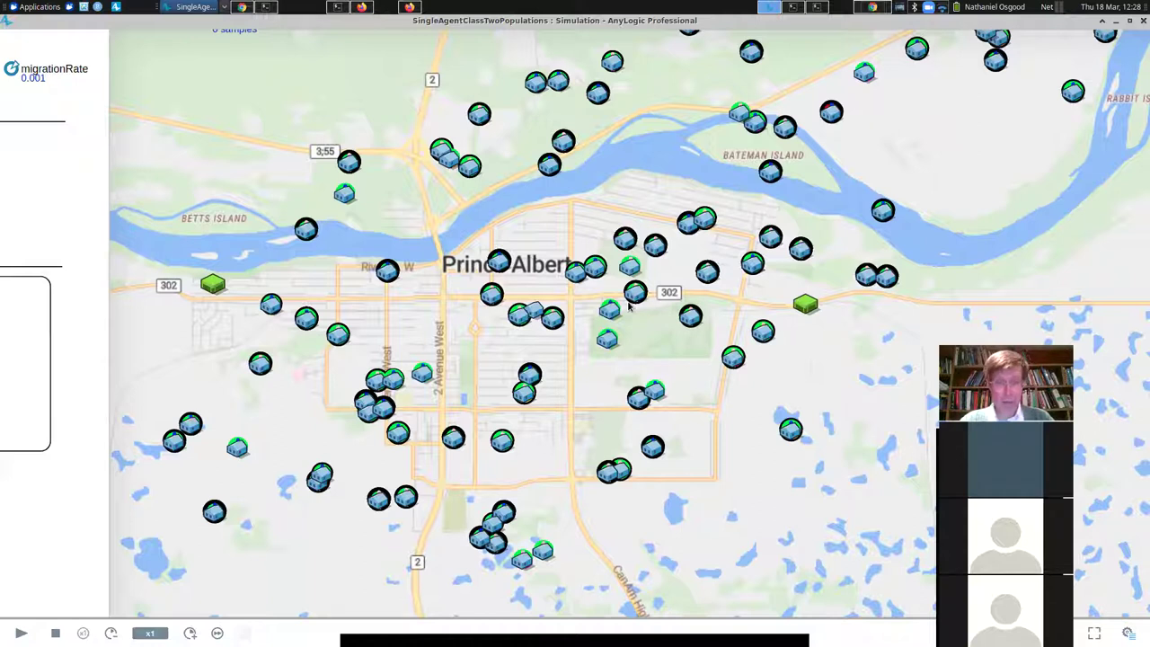
pyautogui.scroll(1, 629, 305)
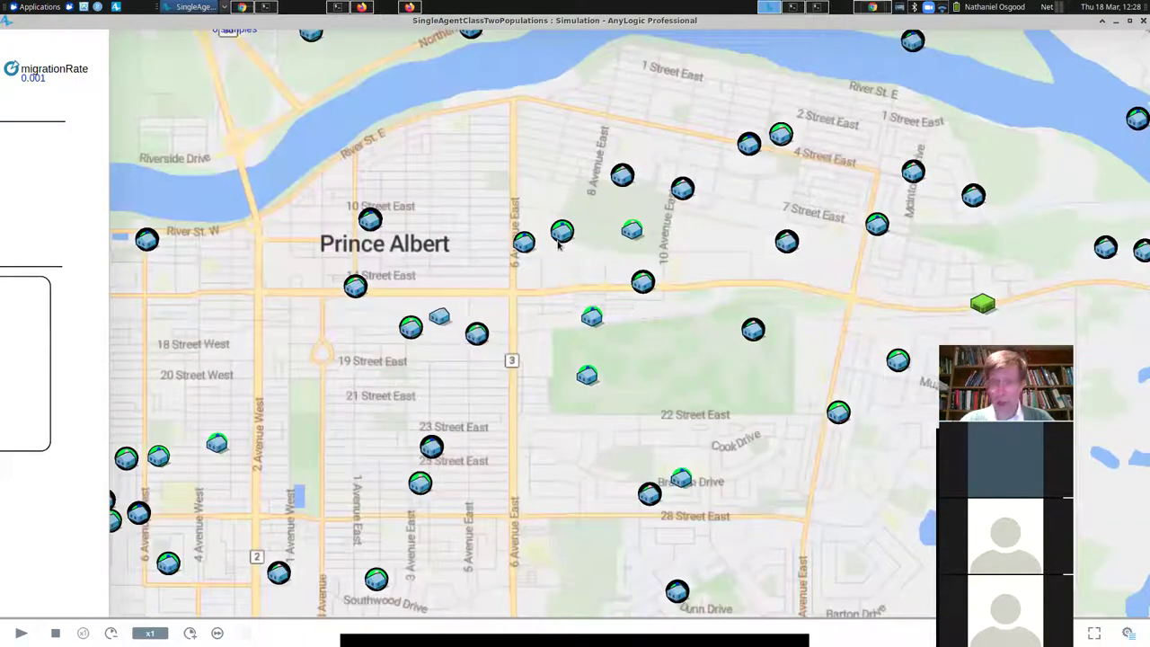
pyautogui.scroll(-1, 559, 248)
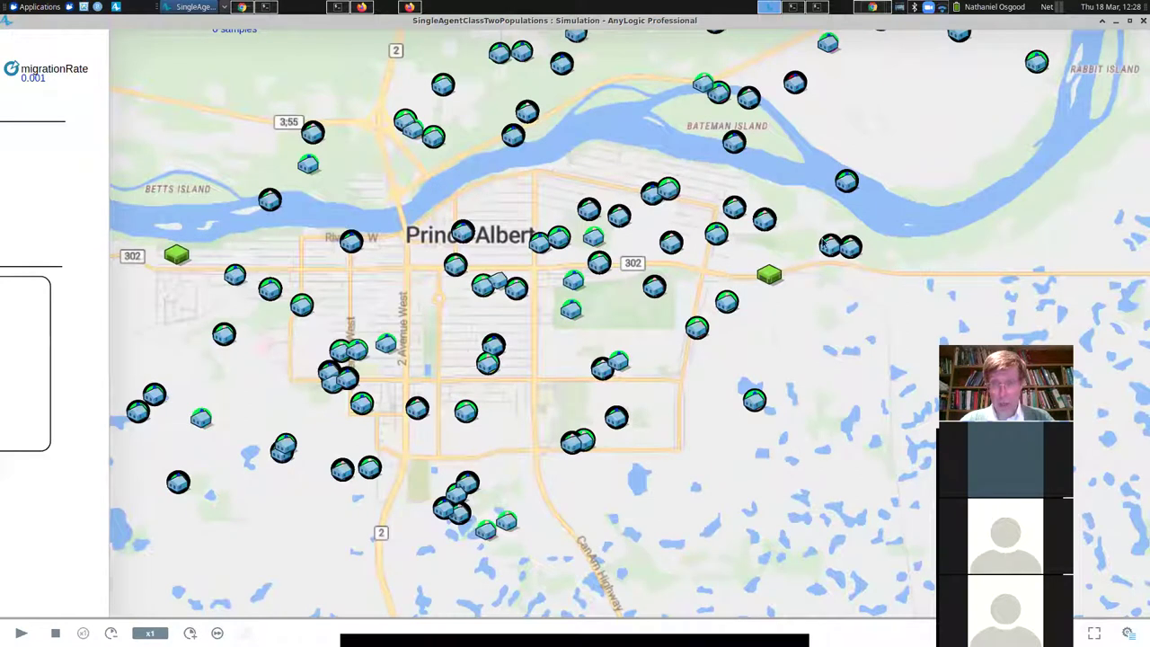
pyautogui.scroll(1, 762, 231)
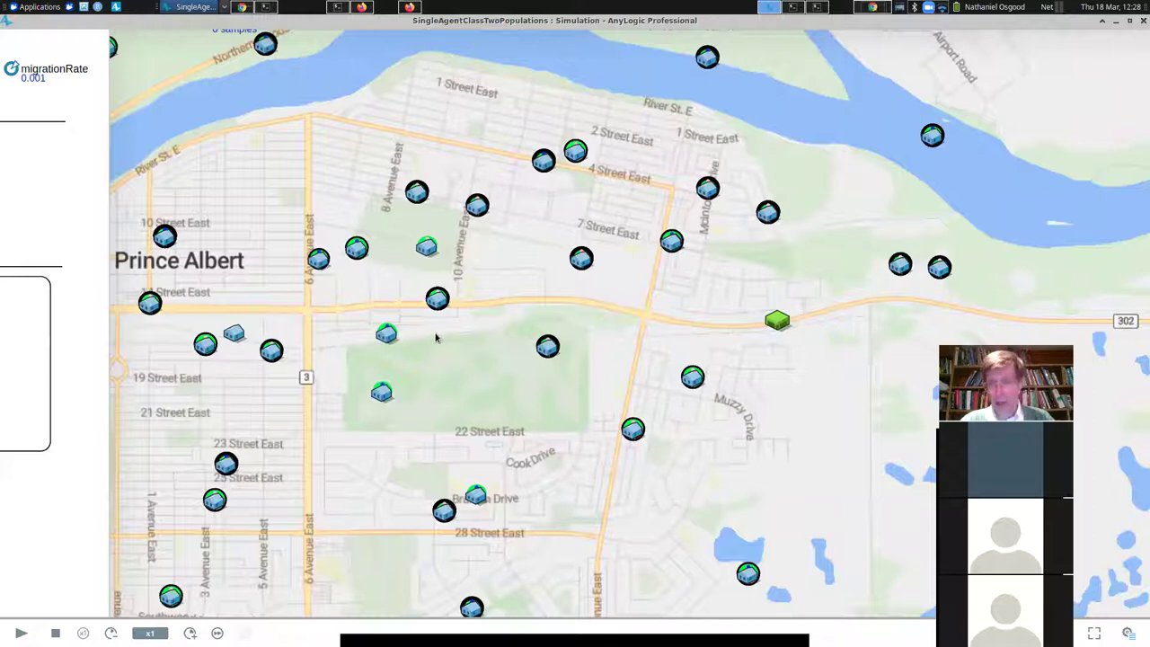
pyautogui.scroll(-1, 434, 334)
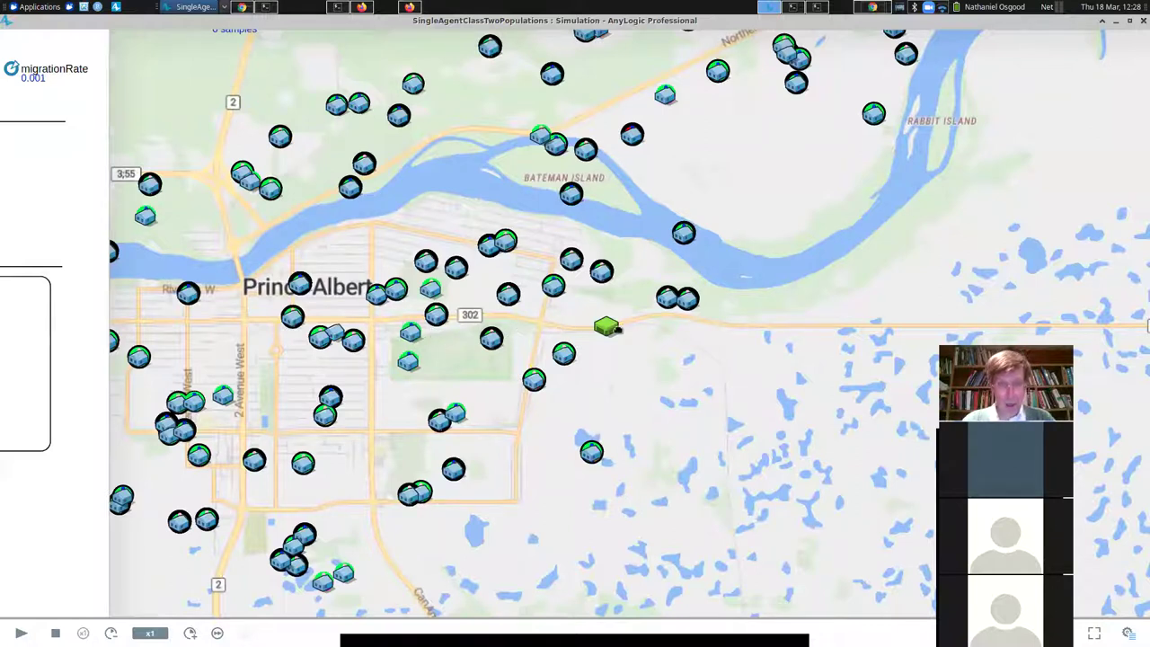
pyautogui.moveTo(520, 336); pyautogui.dragTo(699, 335)
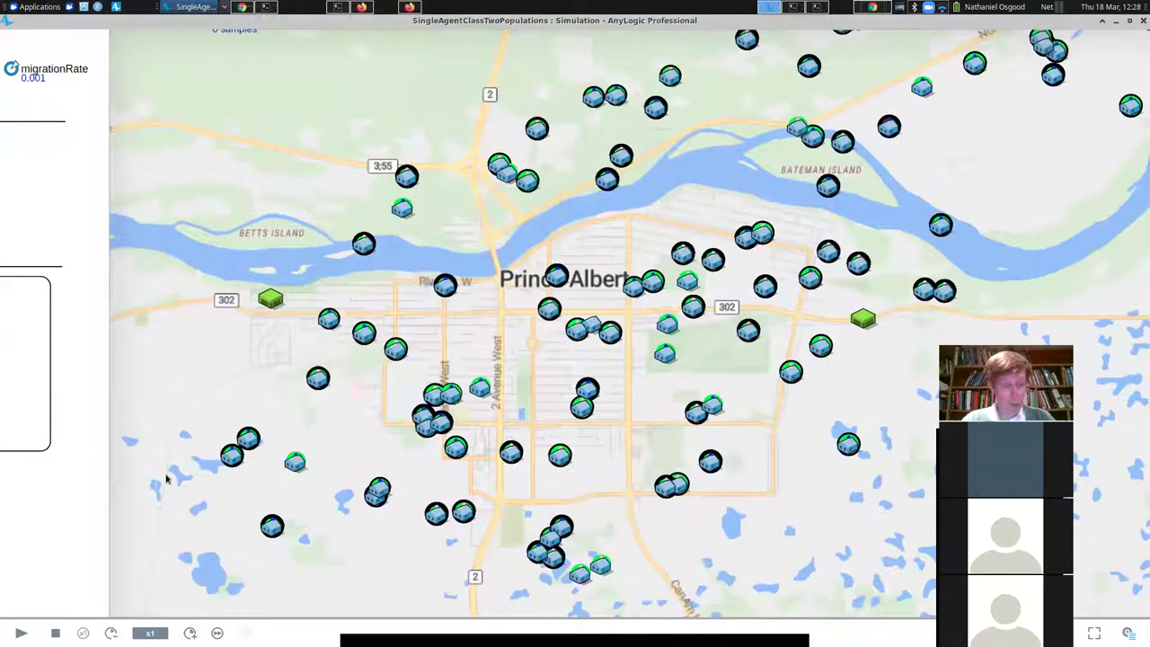
# Set virtual-time speed, then pan north toward the highway and lakes and back to Prince Albert.
pyautogui.click(217, 633)
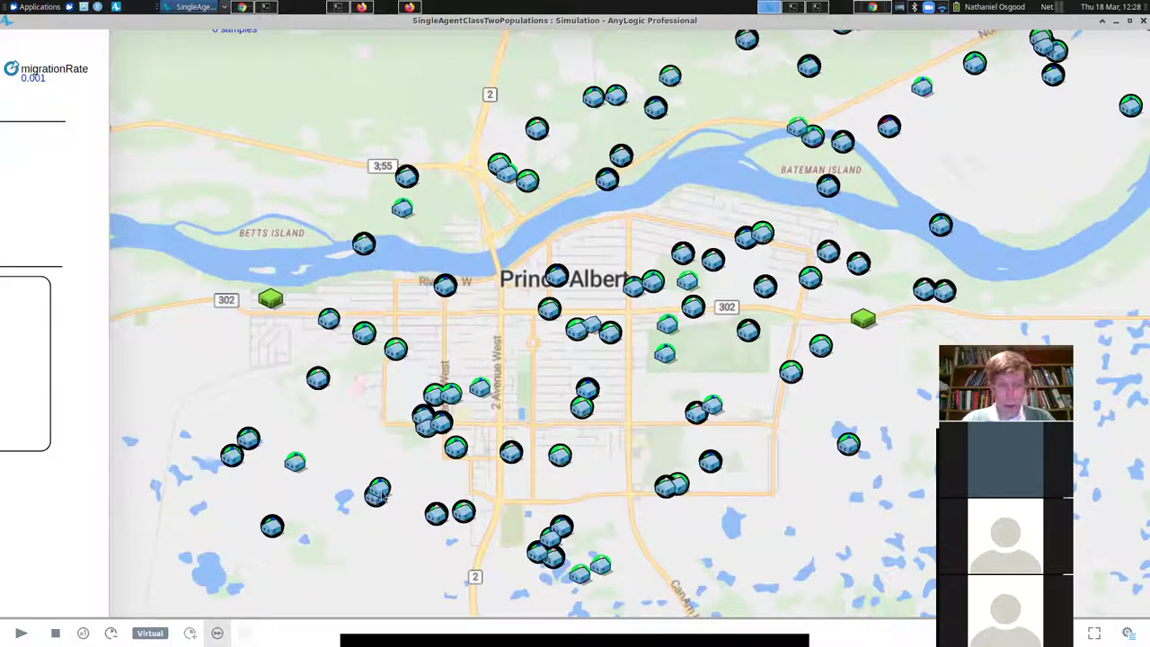
pyautogui.moveTo(461, 402); pyautogui.dragTo(361, 379)
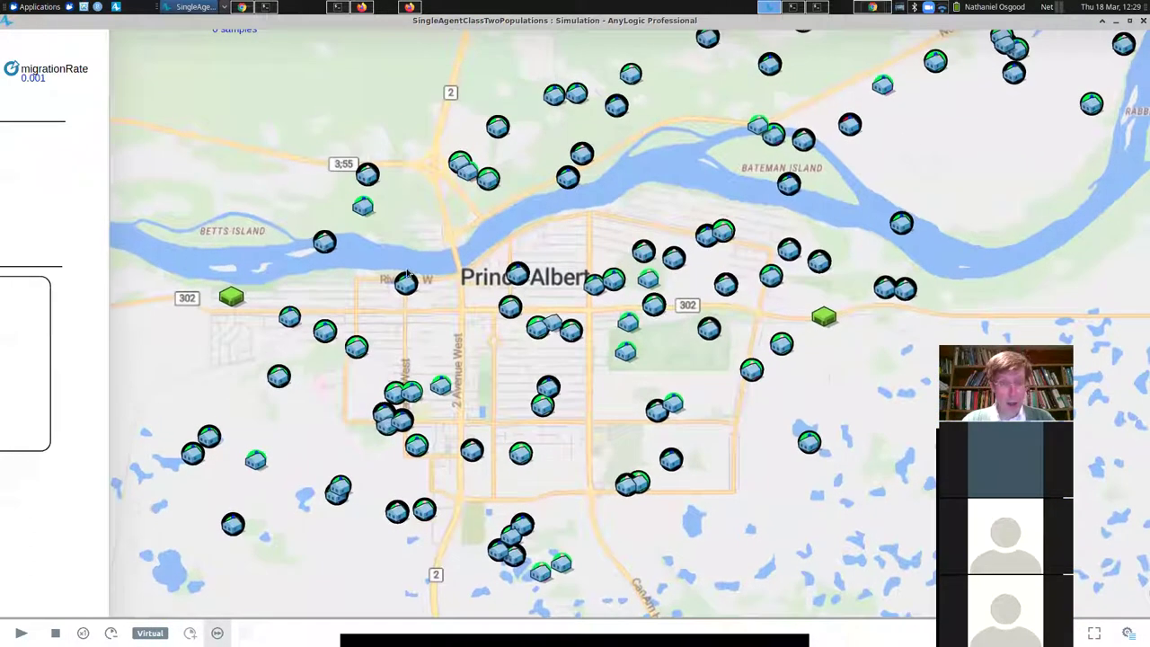
pyautogui.moveTo(296, 492); pyautogui.dragTo(295, 545)
pyautogui.moveTo(441, 267); pyautogui.dragTo(358, 597)
pyautogui.moveTo(395, 309); pyautogui.dragTo(411, 270)
pyautogui.moveTo(390, 398); pyautogui.dragTo(421, 159)
# Bring the pie charts, prevalence chart and infection-count histogram into view.
pyautogui.scroll(5, 116, 290)
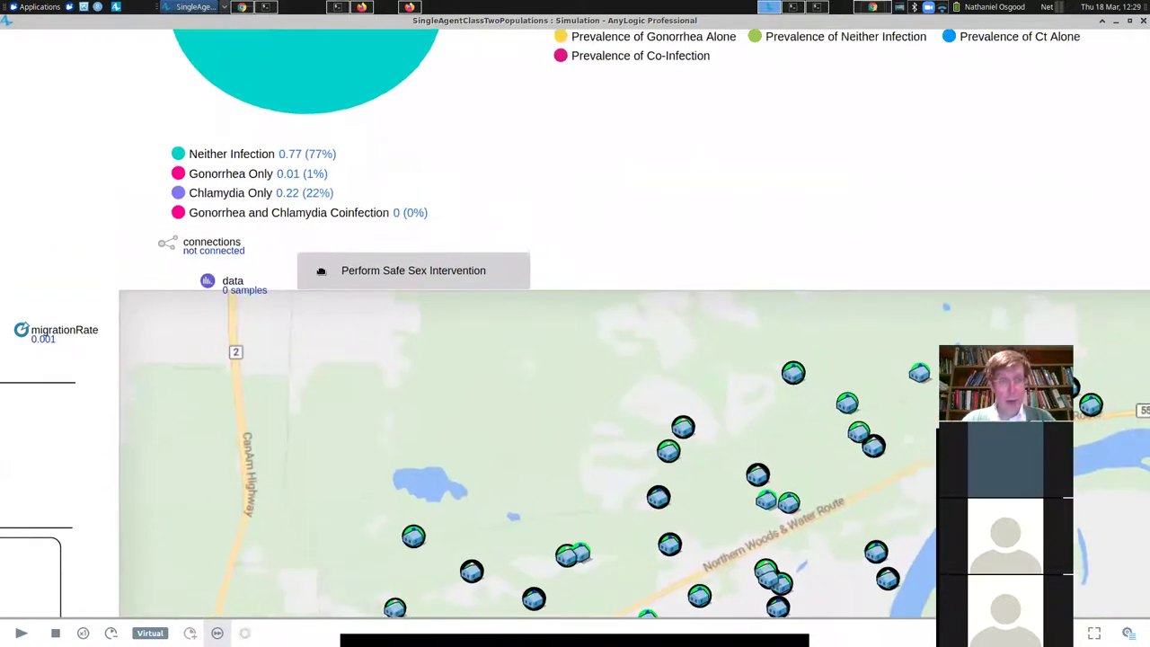
pyautogui.moveTo(470, 116); pyautogui.dragTo(275, 376)
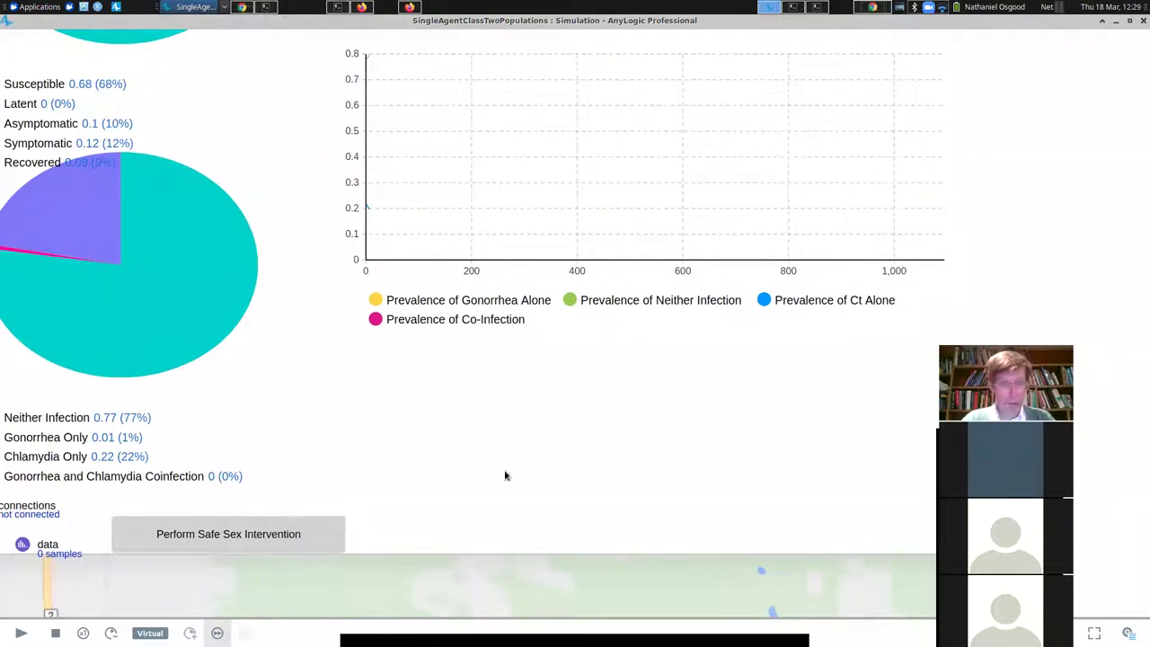
pyautogui.moveTo(505, 476); pyautogui.dragTo(473, 588)
pyautogui.moveTo(581, 257)
pyautogui.mouseDown()
pyautogui.moveTo(530, 448)
pyautogui.moveTo(520, 446)
pyautogui.mouseUp()
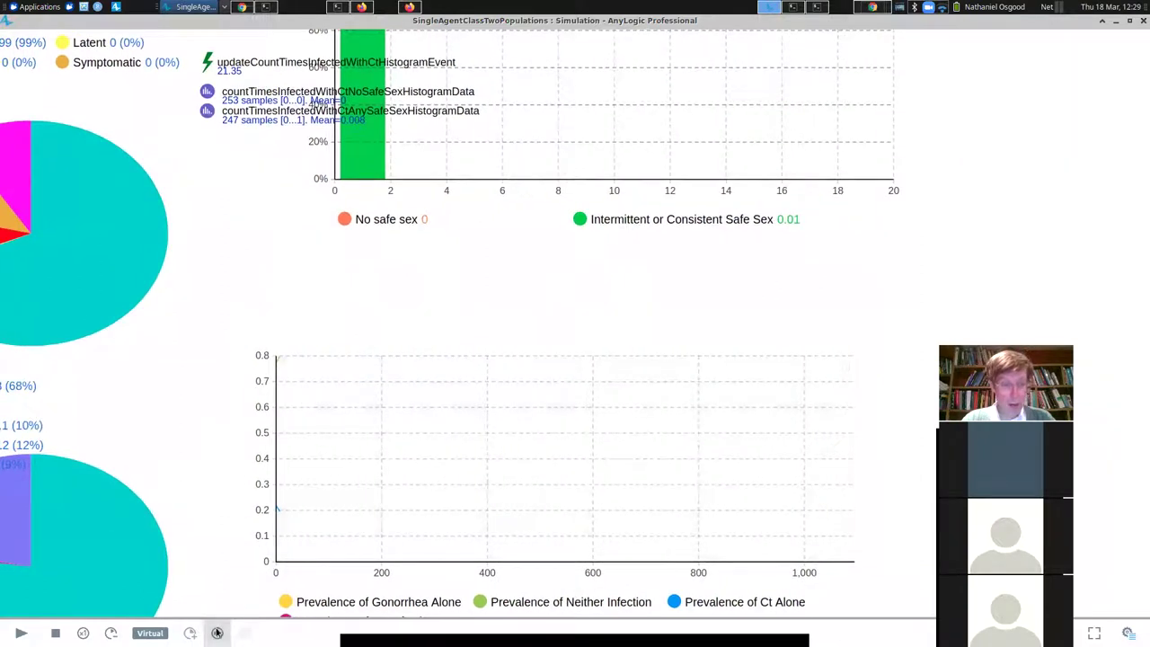
# Resume the run and review both safe-sex histograms as they update.
pyautogui.click(21, 633)
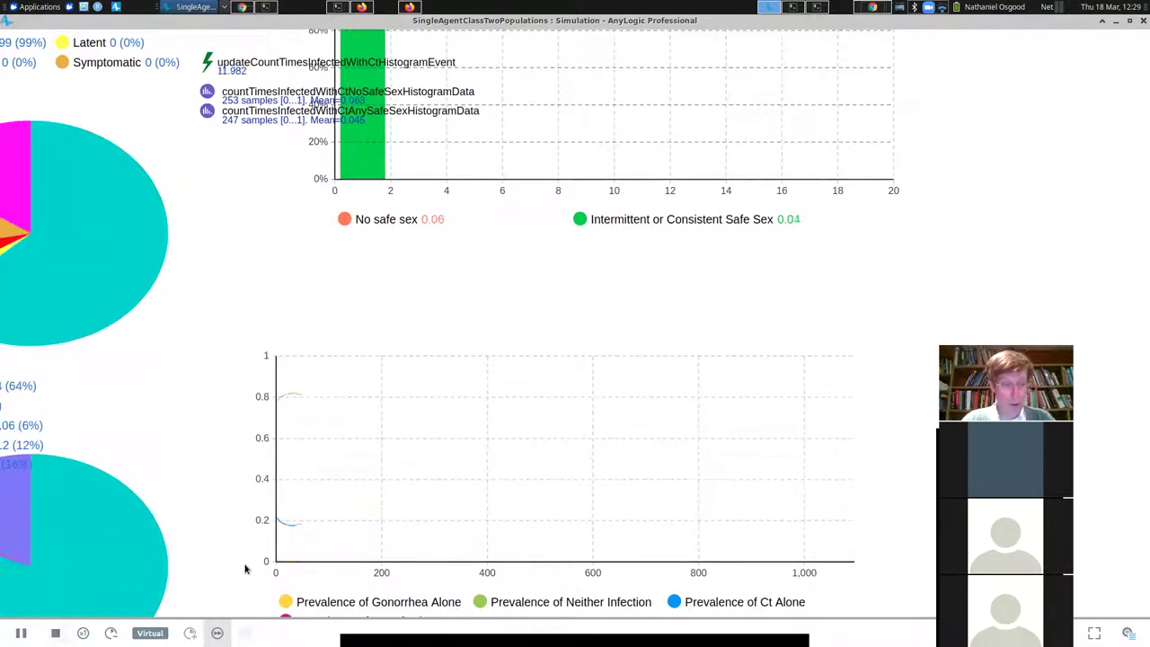
pyautogui.moveTo(396, 363); pyautogui.dragTo(269, 609)
pyautogui.moveTo(377, 233); pyautogui.dragTo(368, 324)
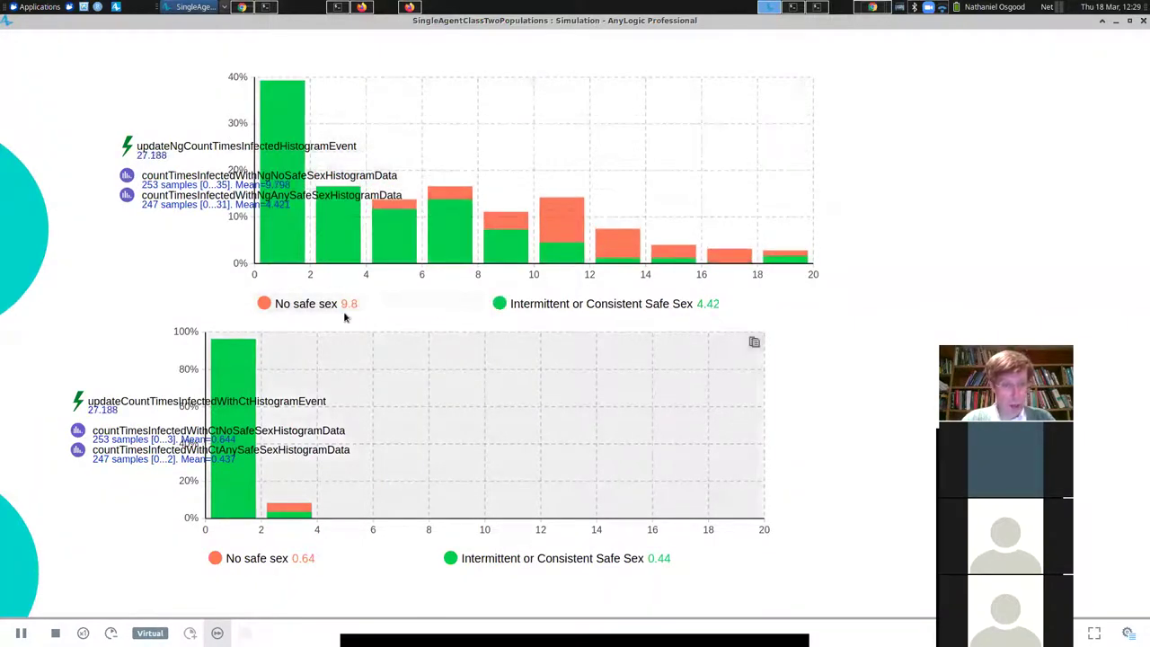
pyautogui.scroll(-5, 350, 269)
pyautogui.scroll(-5, 306, 333)
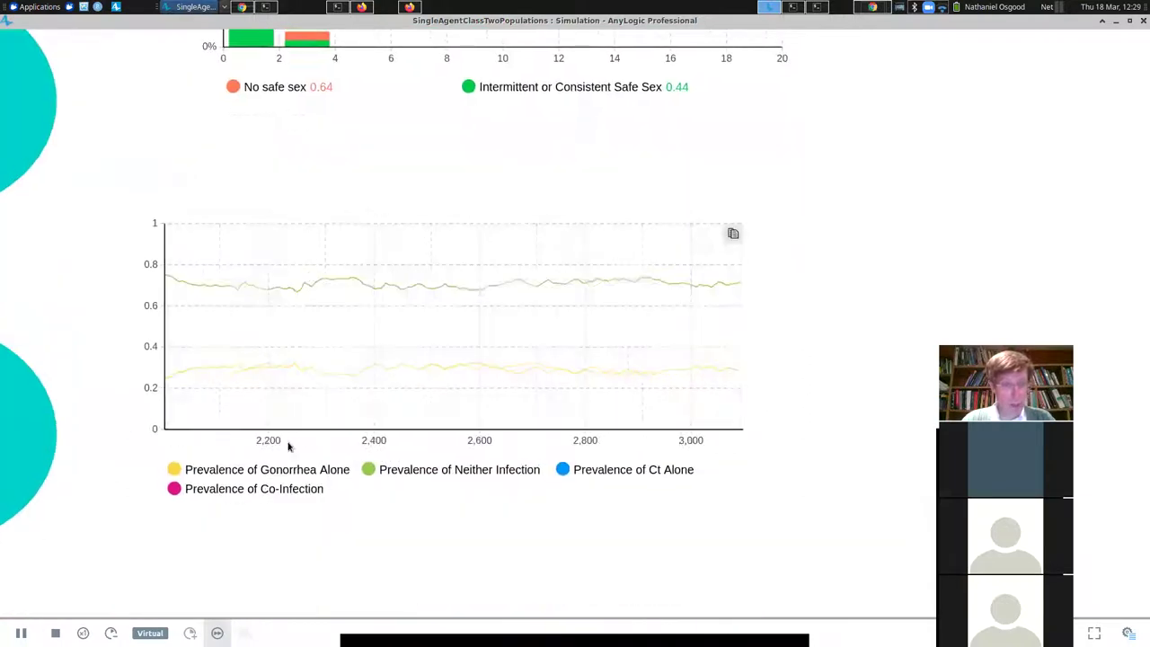
pyautogui.scroll(-3, 251, 488)
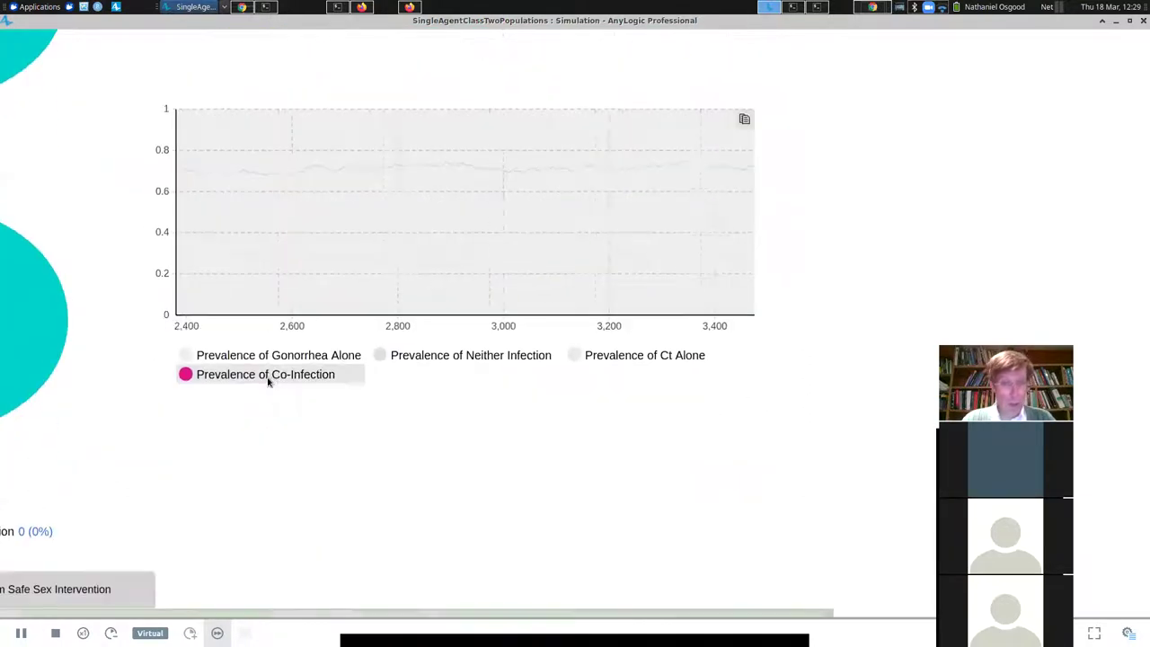
pyautogui.scroll(-9, 268, 381)
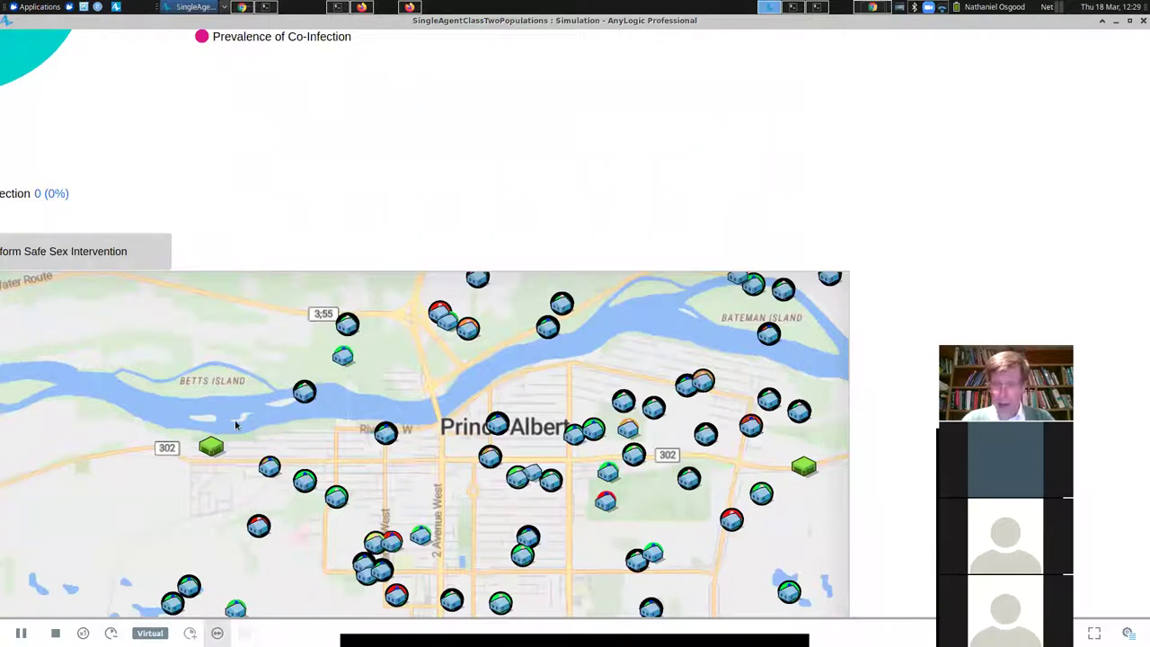
# Pan across Prince Albert and beyond the map until only blank canvas shows.
pyautogui.moveTo(494, 349); pyautogui.dragTo(342, 329)
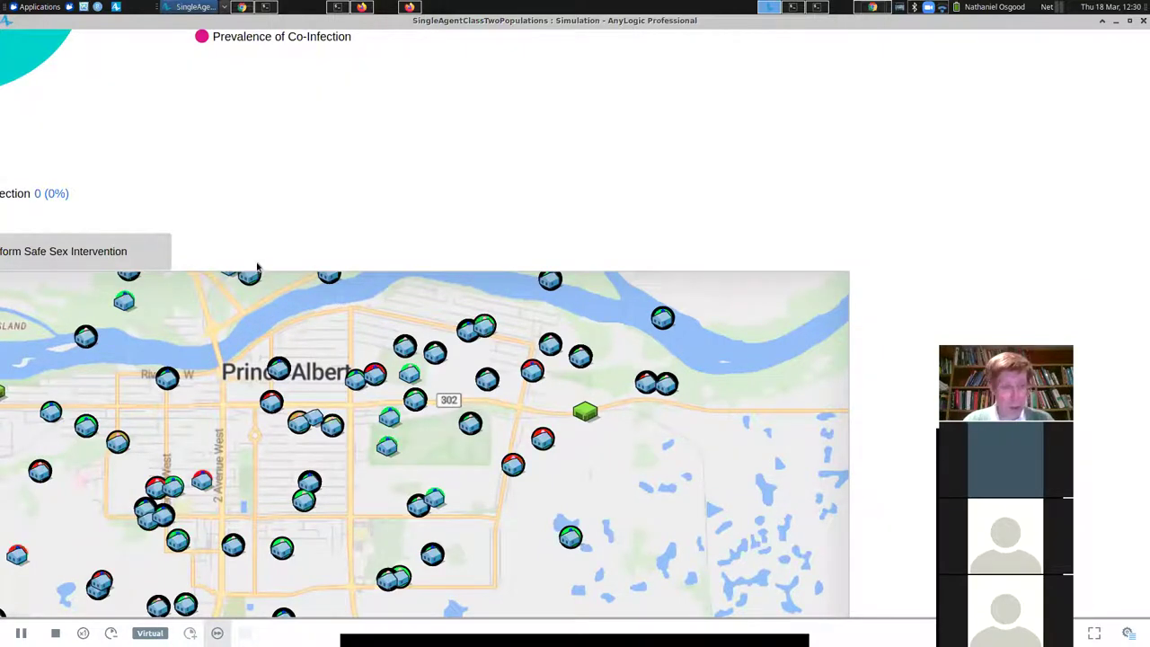
pyautogui.moveTo(257, 268); pyautogui.dragTo(350, 237)
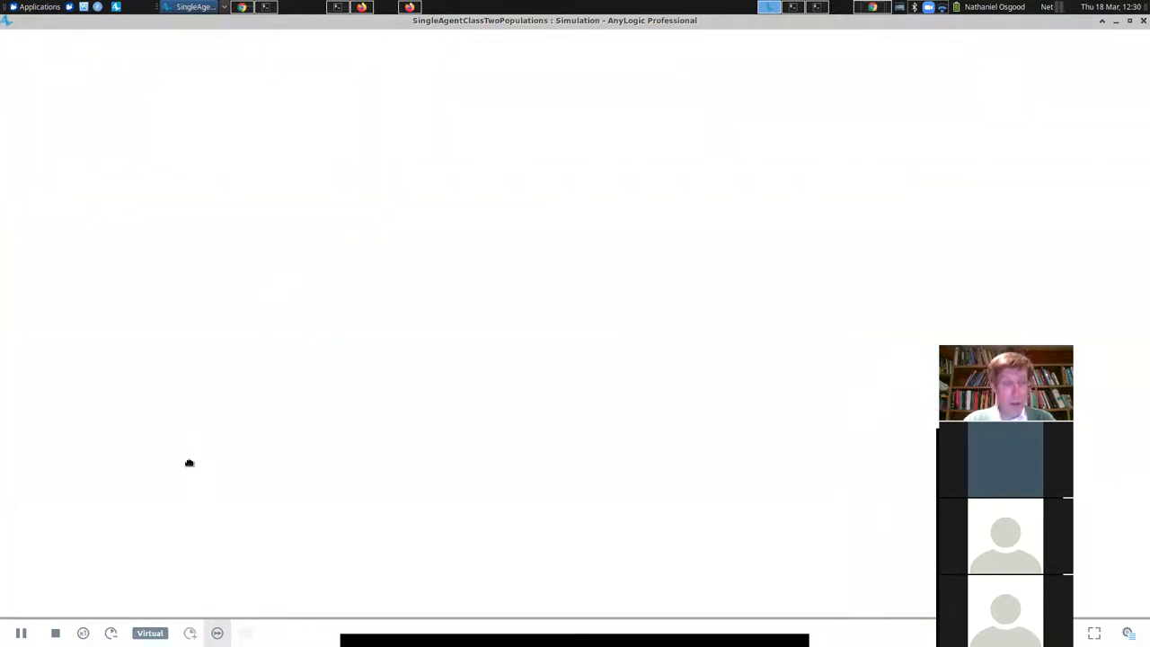
pyautogui.moveTo(189, 463); pyautogui.dragTo(183, 517)
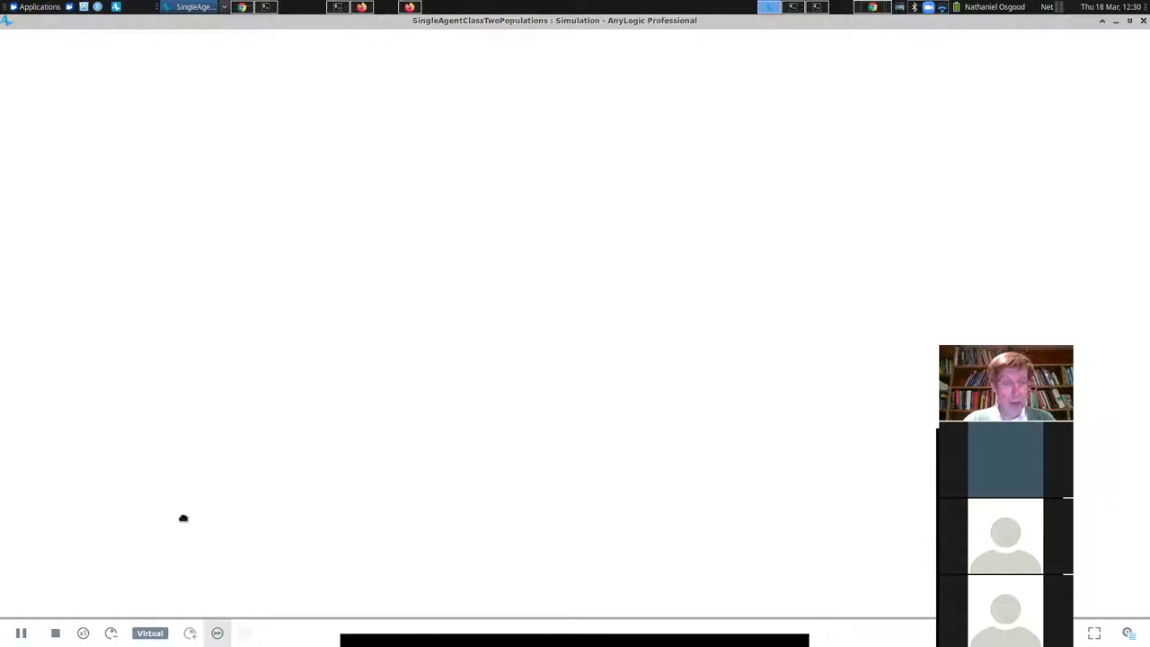
# Stop and close the network model simulation, then bring the Example Models slides forward.
pyautogui.click(55, 632)
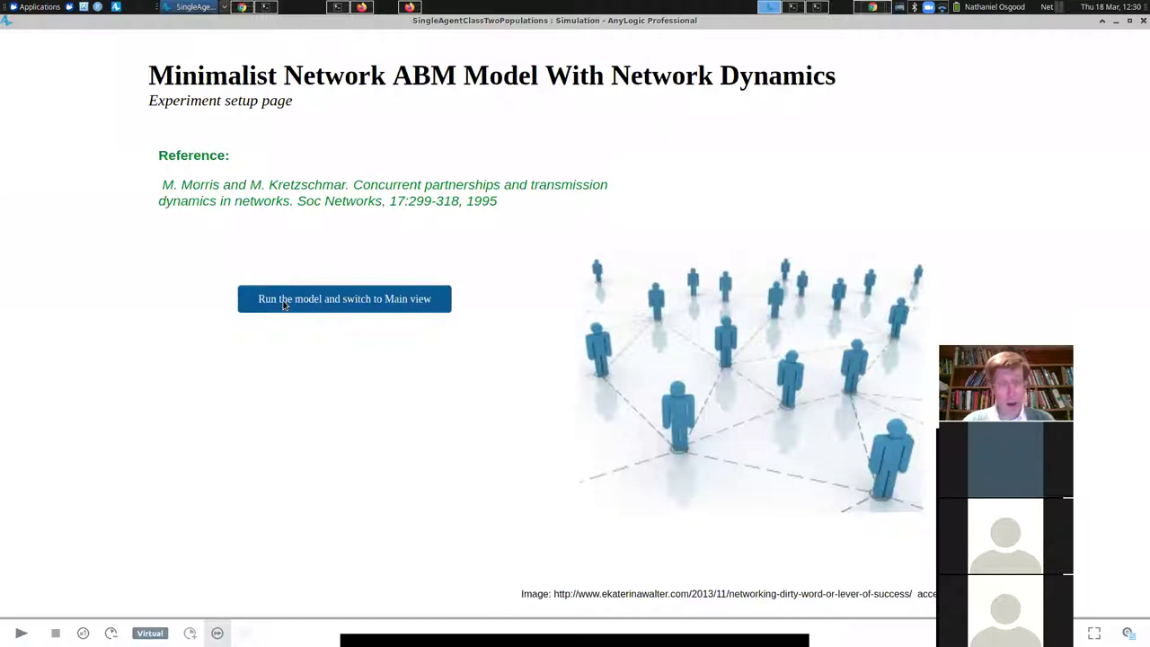
pyautogui.click(1142, 19)
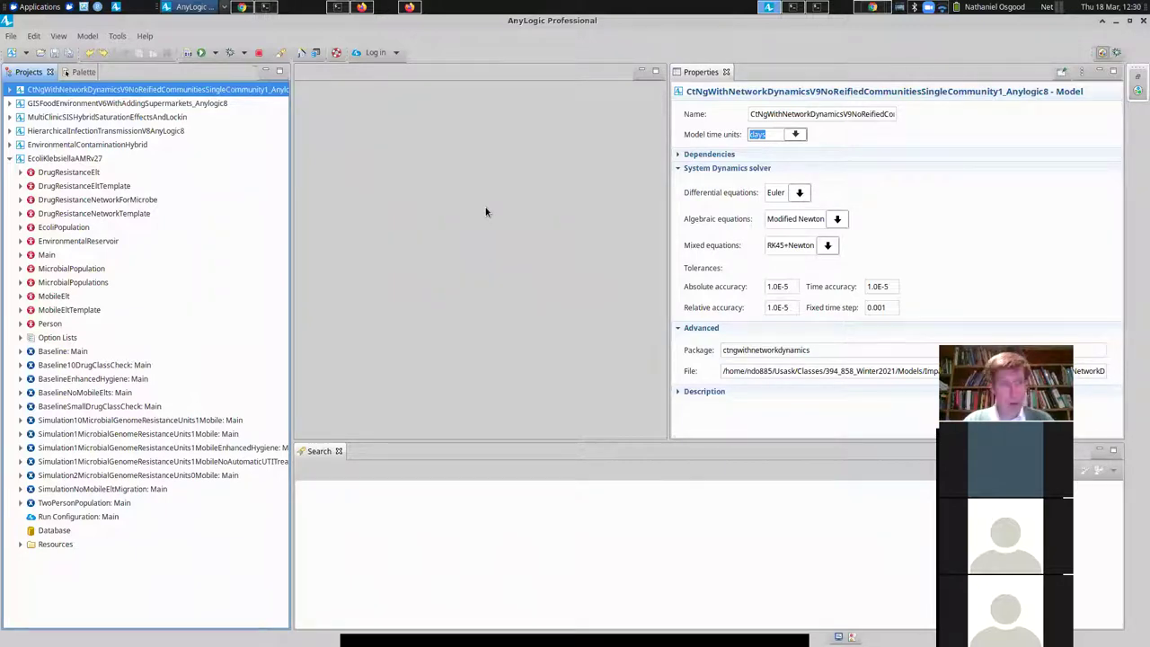
pyautogui.hotkey('alt', 'Tab')
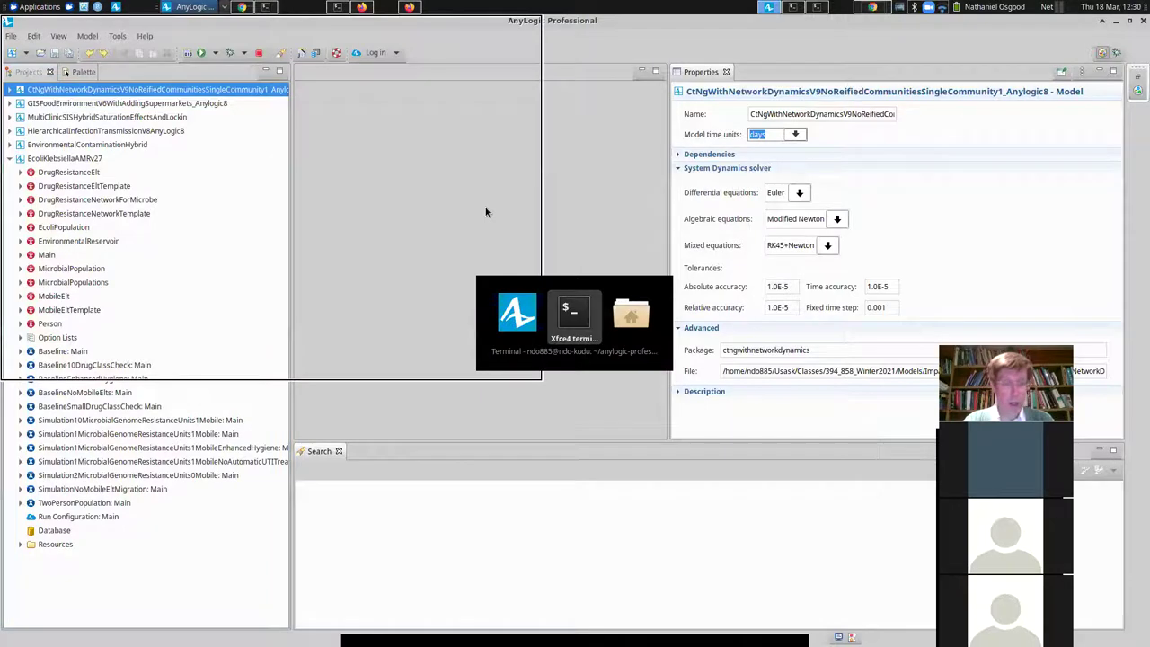
pyautogui.hotkey('alt', 'Tab')
pyautogui.hotkey('alt', 'shift', 'Tab')
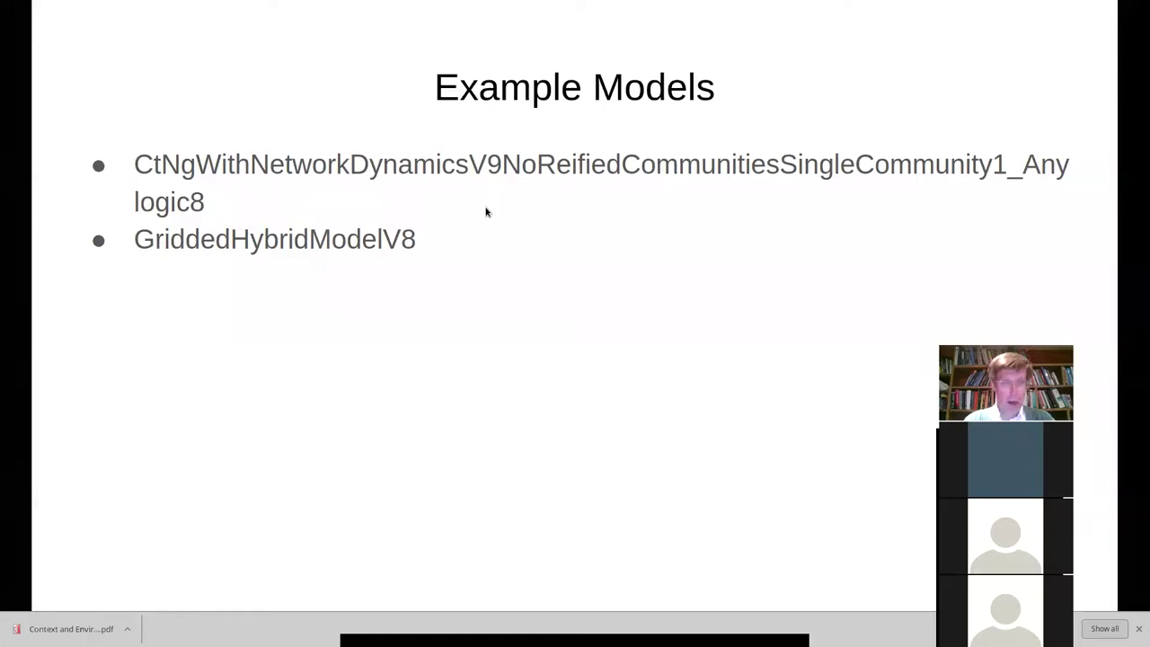
# View the Situated Agents: Locality of Influence slide, return to Example Models, then leave Chrome.
pyautogui.press('Right')
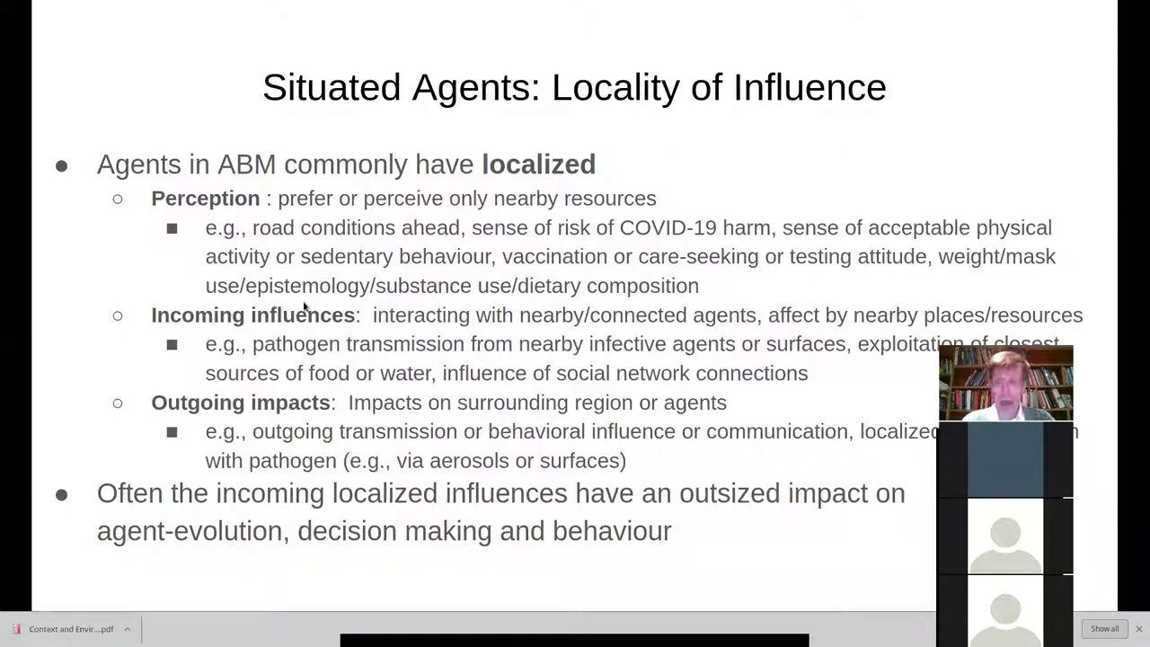
pyautogui.press('Left')
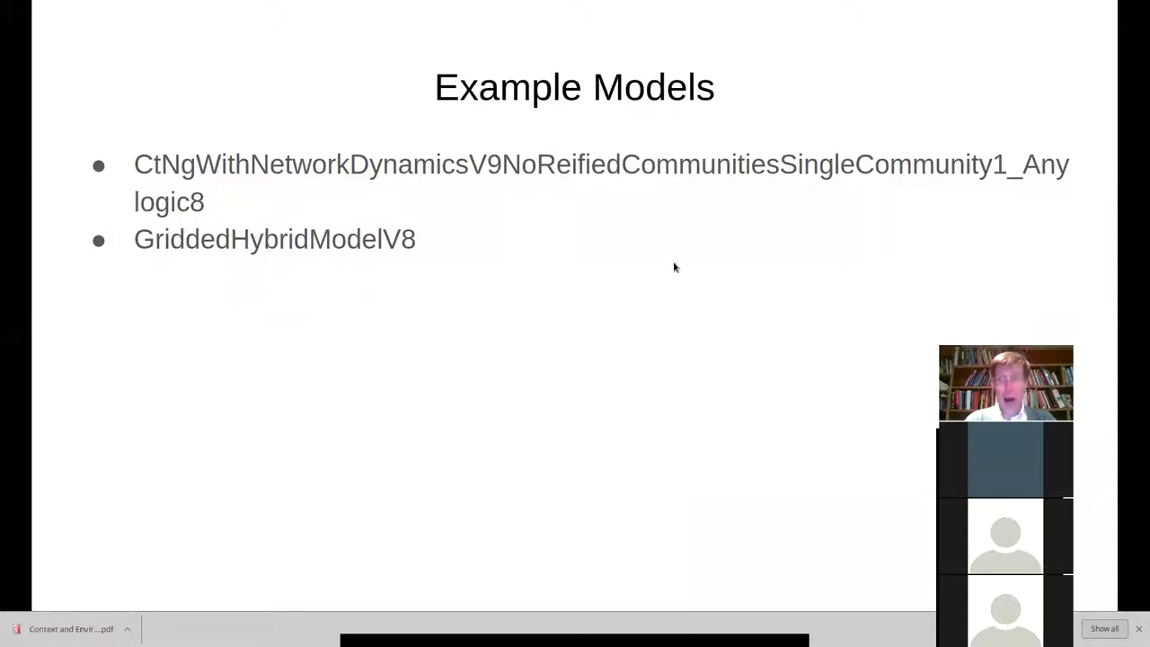
pyautogui.hotkey('ctrl', 'alt', 'd')
pyautogui.hotkey('ctrl', 'alt', 'd')
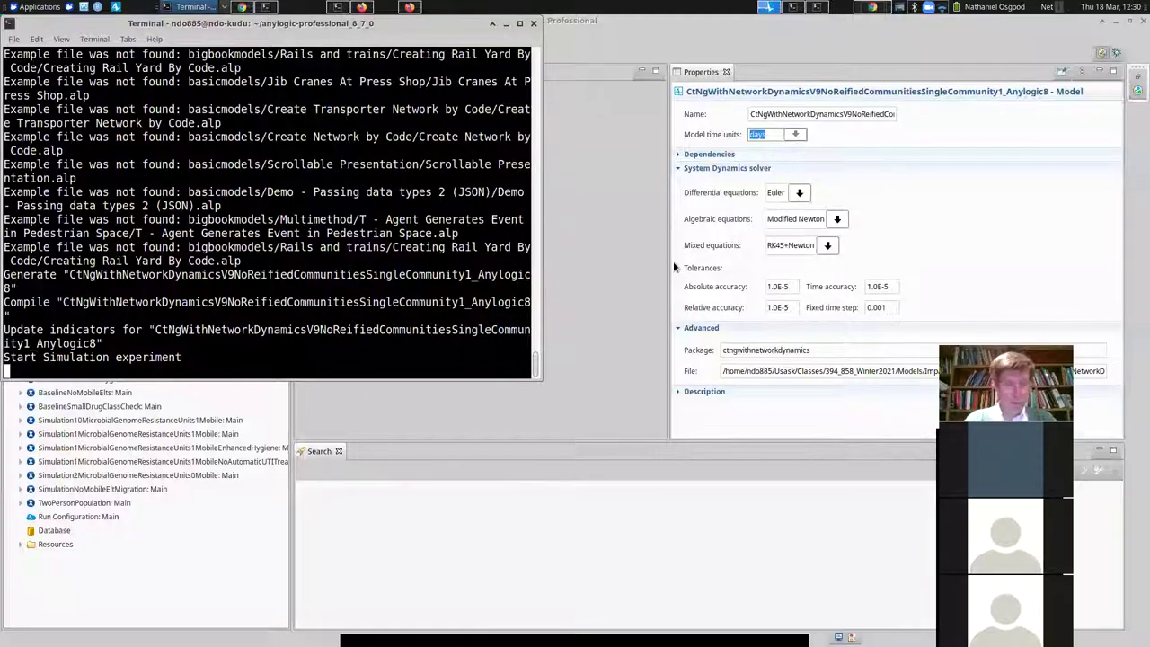
# Close the network dynamics project in AnyLogic.
pyautogui.hotkey('alt', 'Tab')
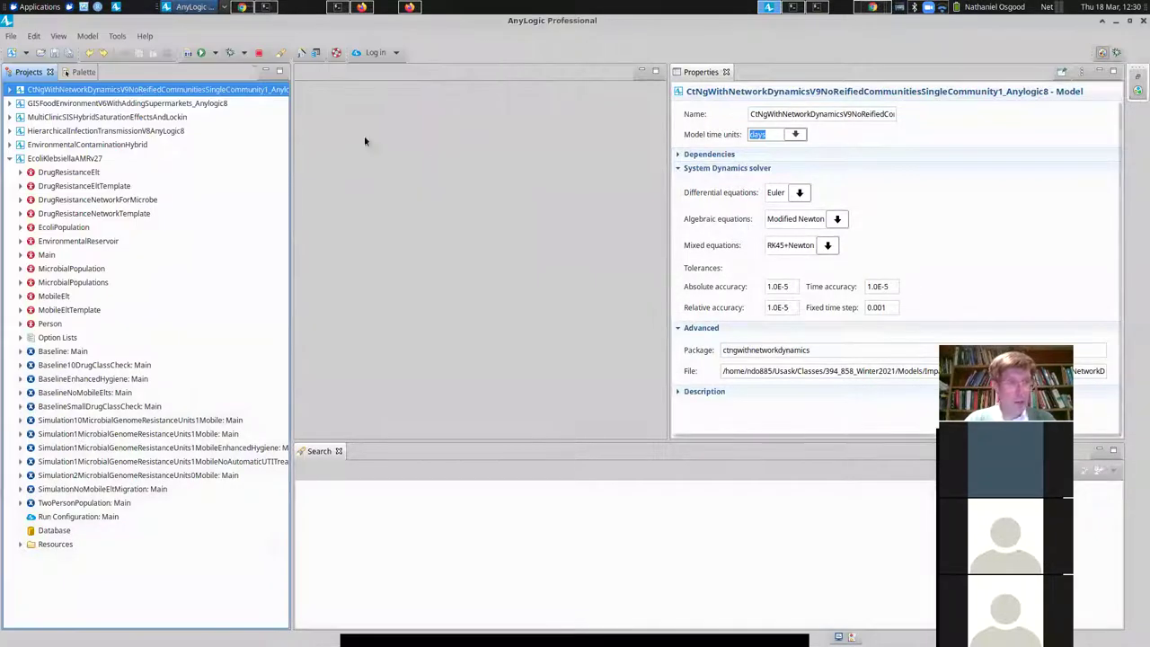
pyautogui.rightClick(228, 92)
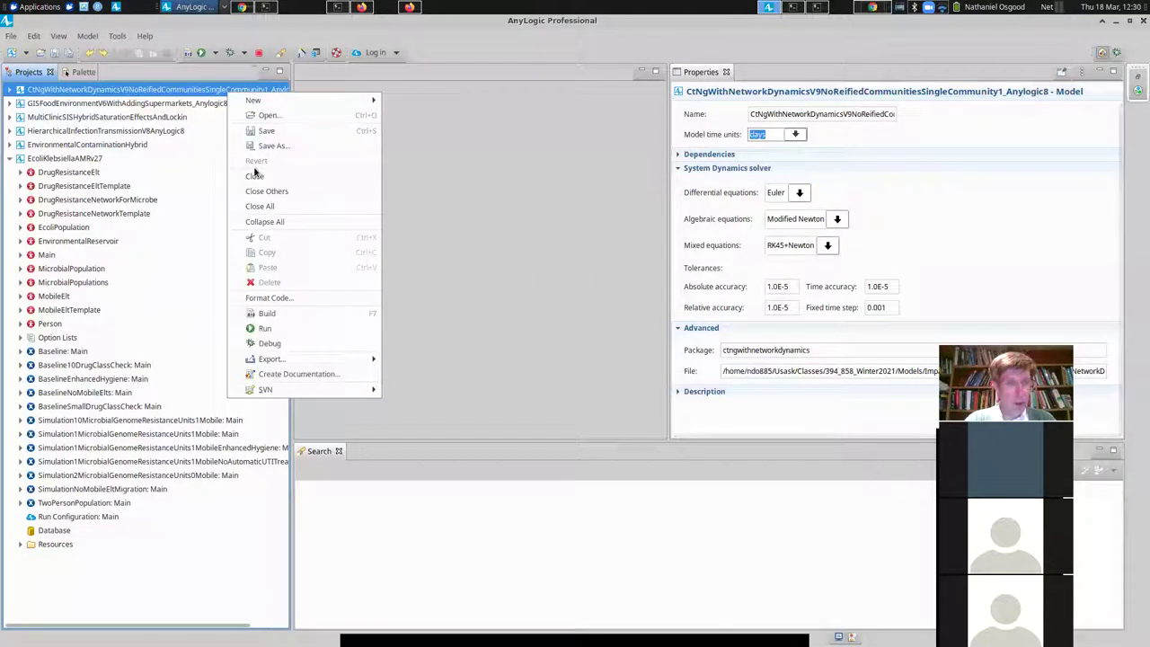
pyautogui.click(255, 176)
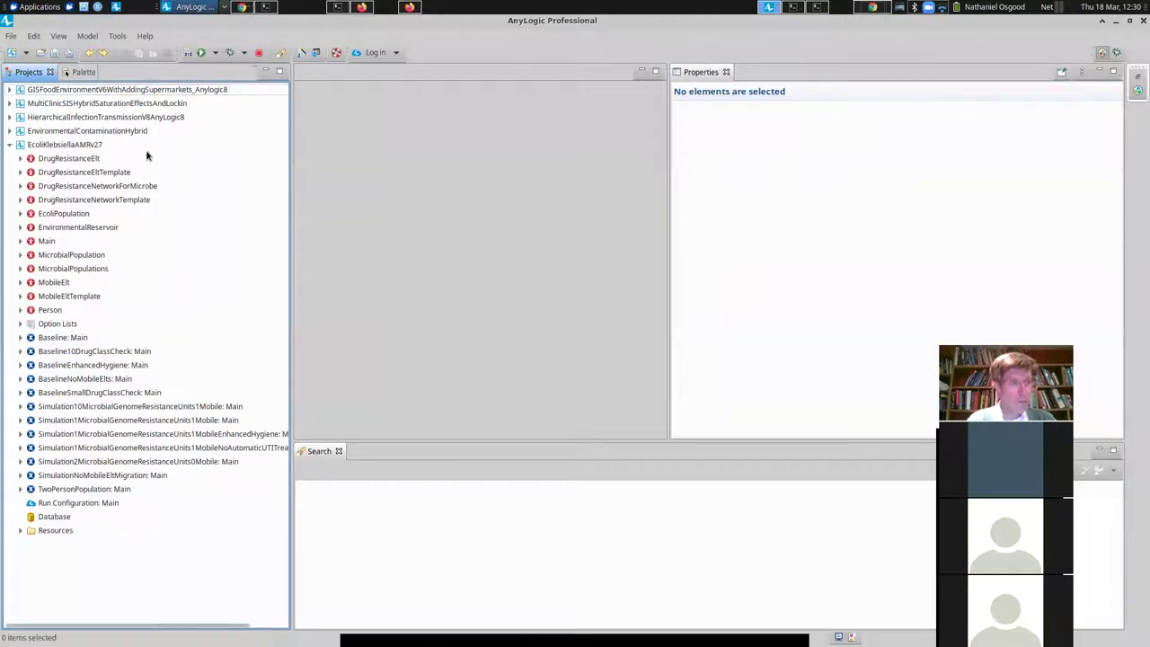
# Open GriddedHybridModelV8.alp from Classes > 394_858_Winter2021 > Models > ImpactOfEnvironmentAndContext > GriddedSystemDynamicsV8.
pyautogui.hotkey('alt', 'f')
pyautogui.press('Down')
pyautogui.press('Down')
pyautogui.press('Right')
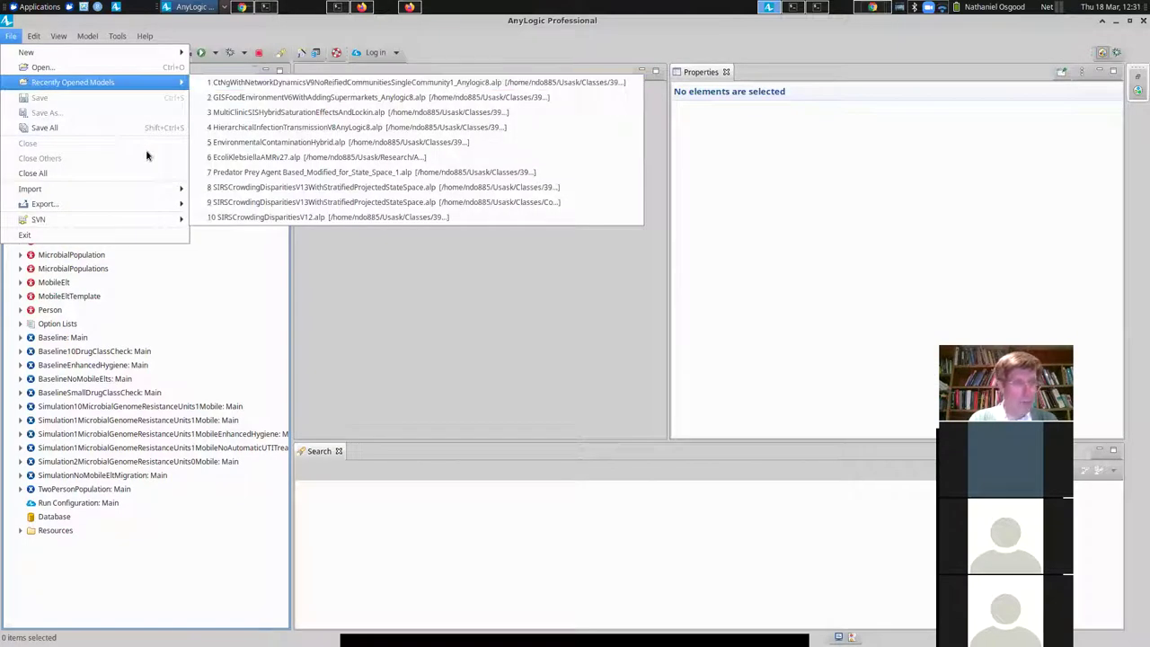
pyautogui.press('Up')
pyautogui.press('Return')
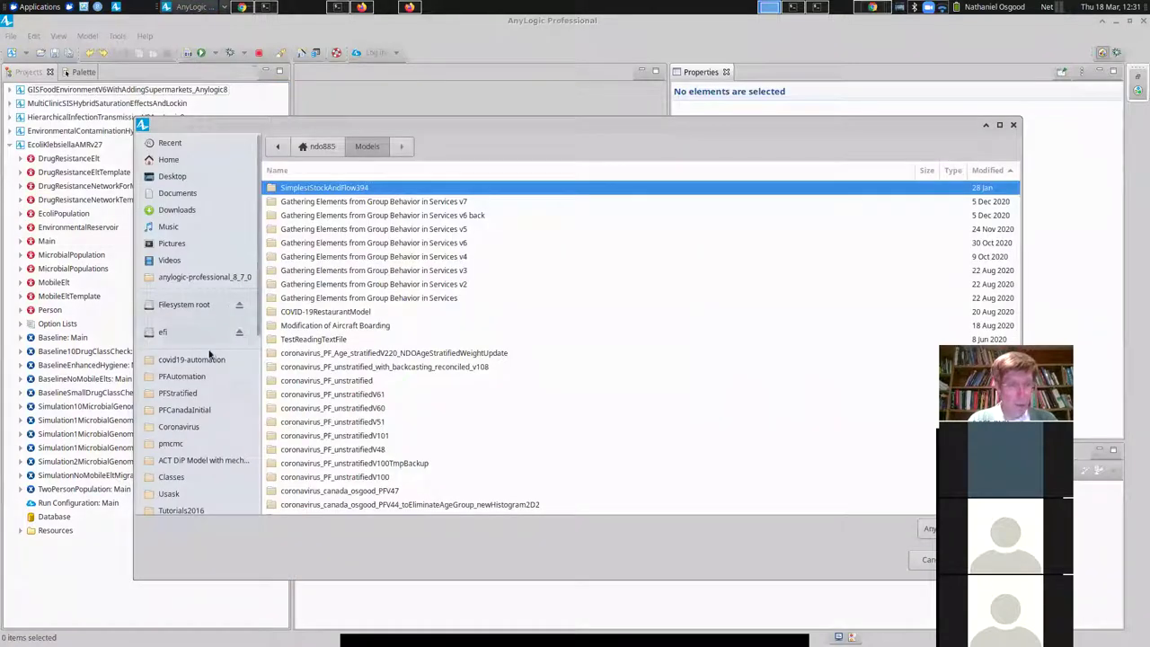
pyautogui.scroll(-5, 186, 247)
pyautogui.click(176, 233)
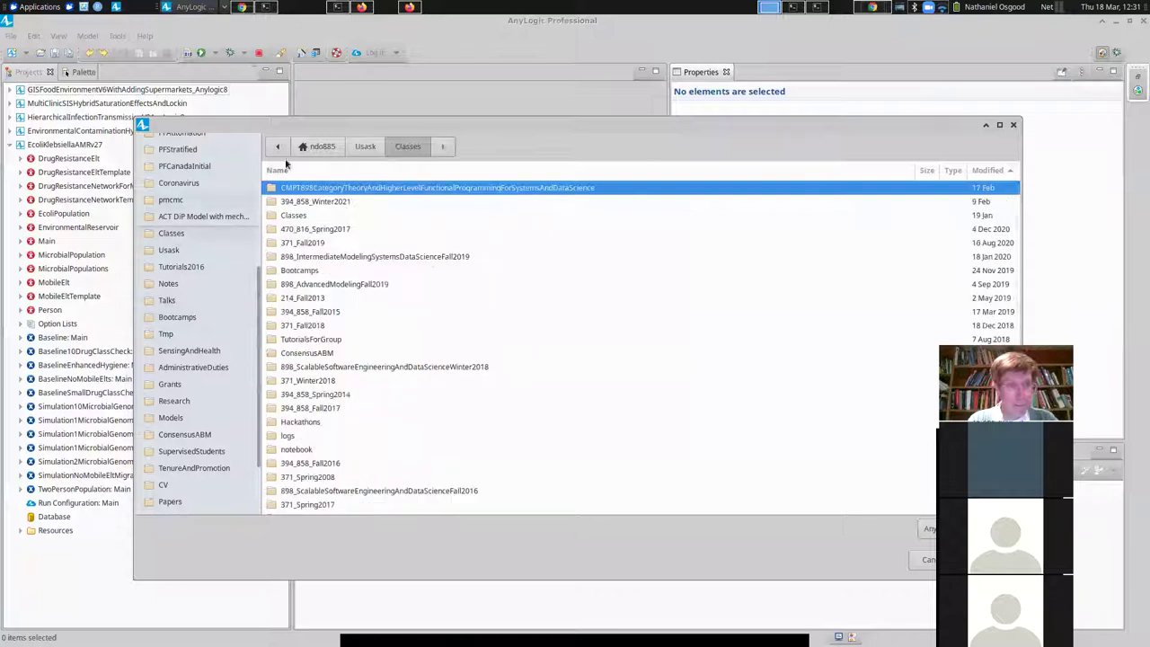
pyautogui.doubleClick(299, 203)
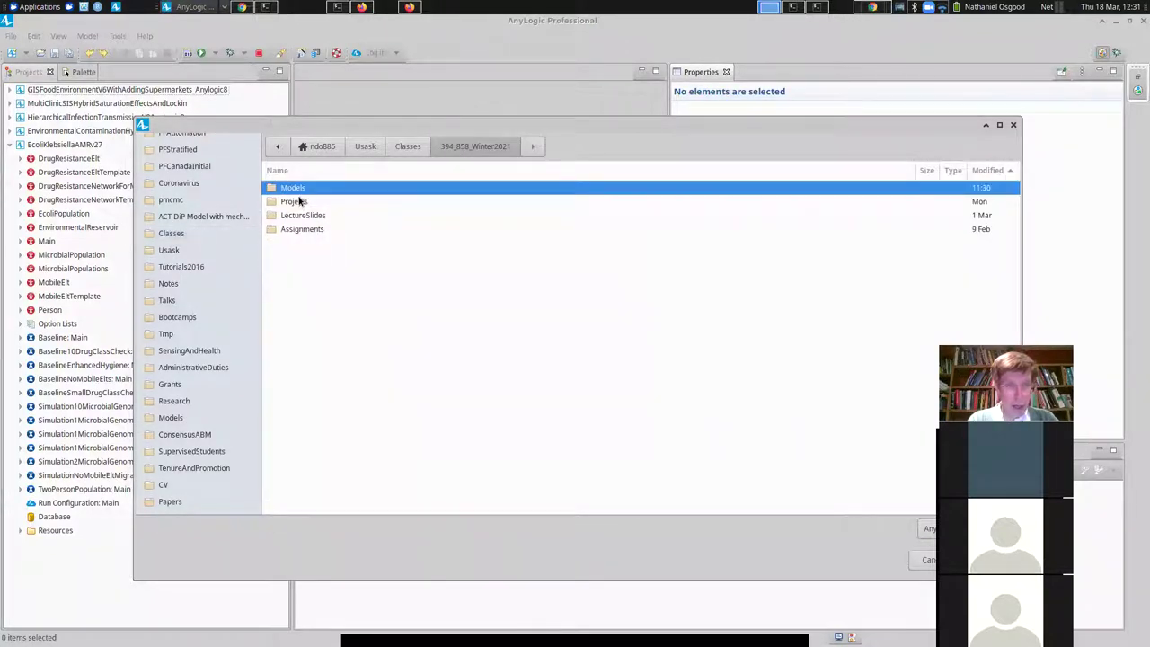
pyautogui.doubleClick(287, 187)
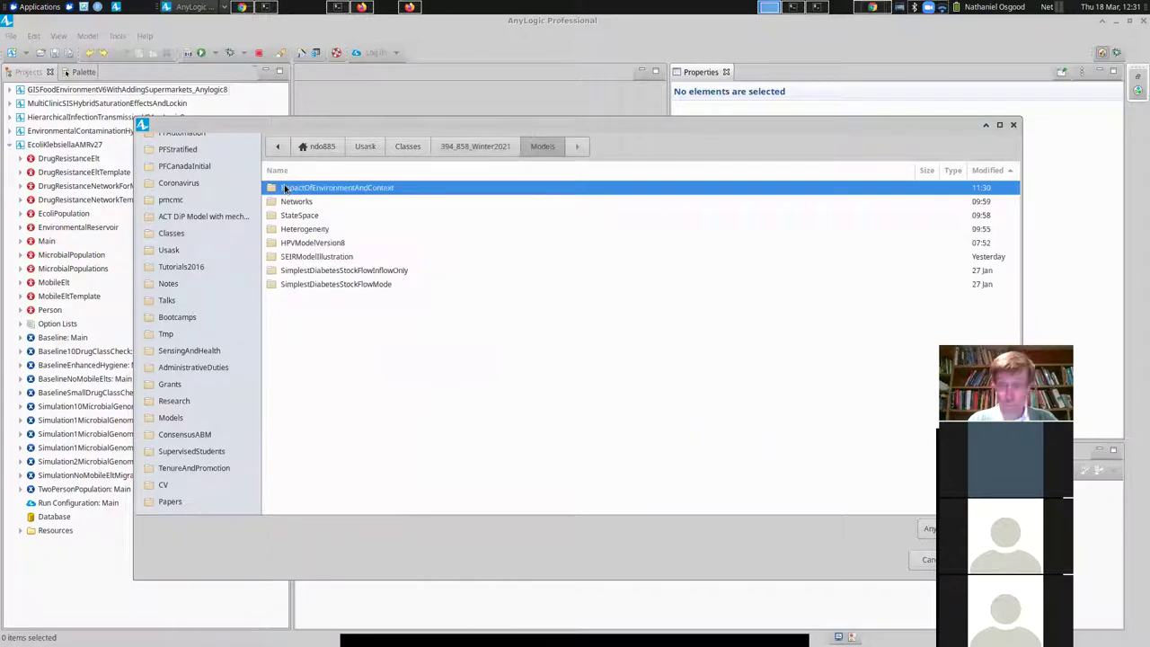
pyautogui.doubleClick(293, 192)
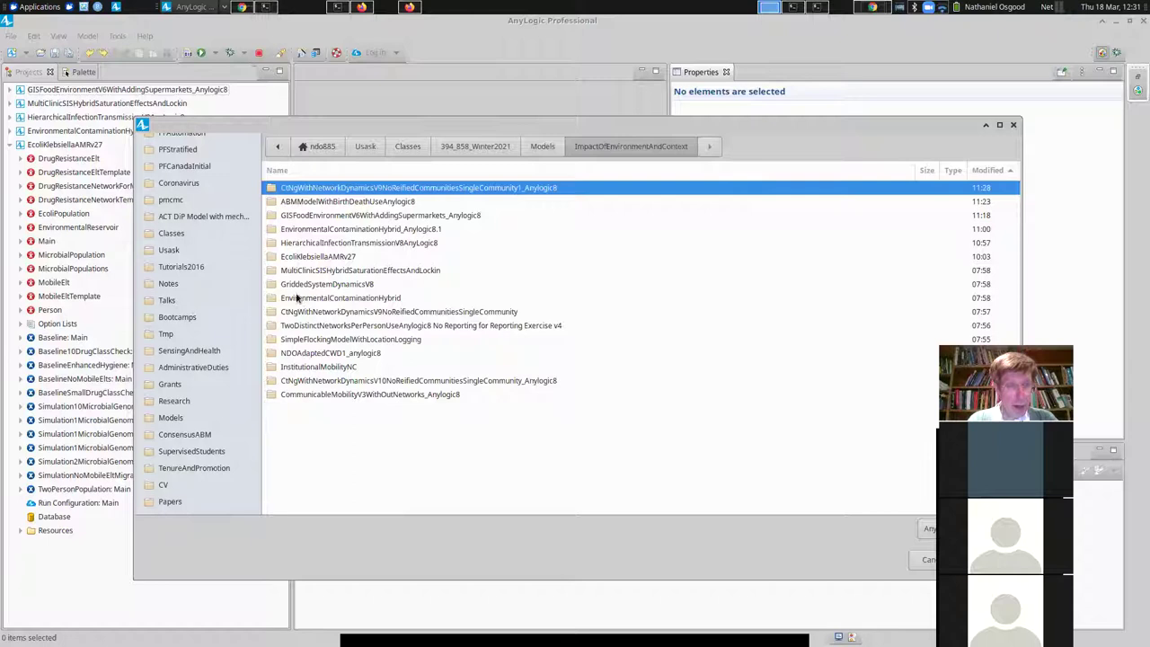
pyautogui.doubleClick(294, 284)
pyautogui.doubleClick(290, 190)
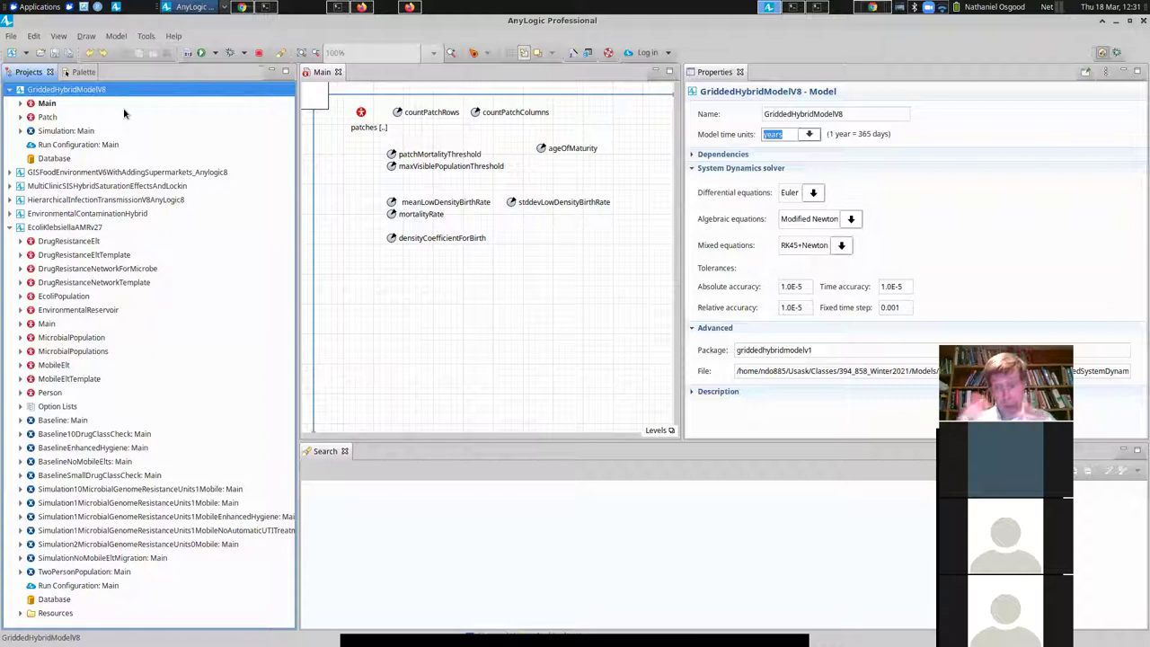
# Select the Patch agent type and drag the editor/Properties divider right to widen the diagram.
pyautogui.click(45, 118)
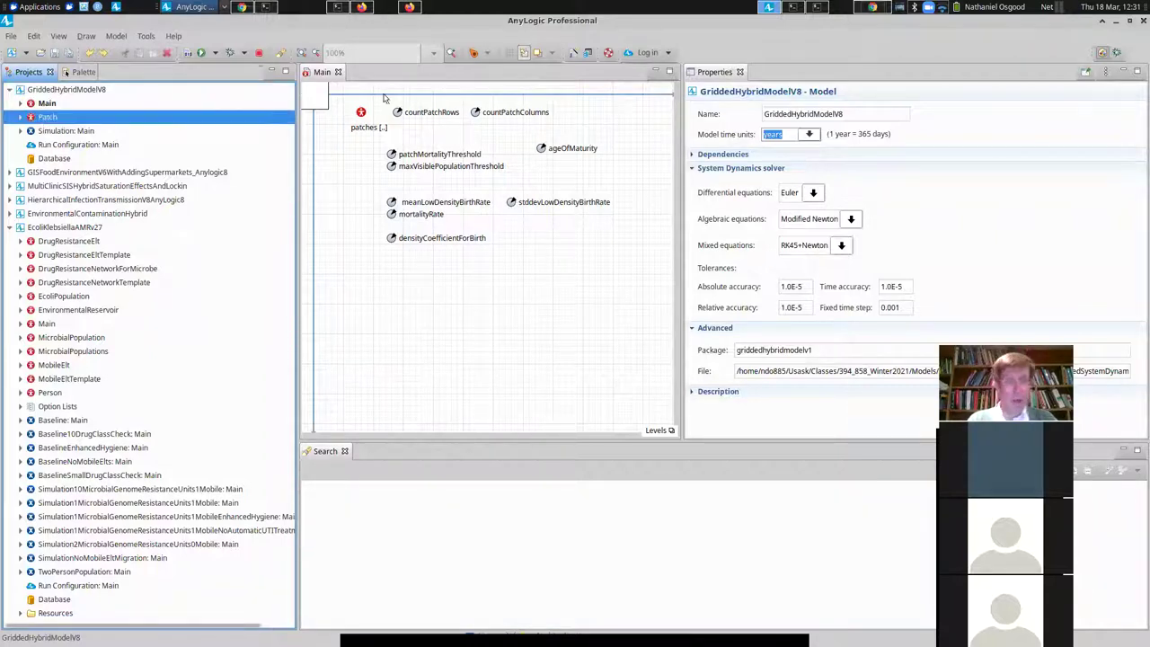
pyautogui.moveTo(681, 195); pyautogui.dragTo(1012, 228)
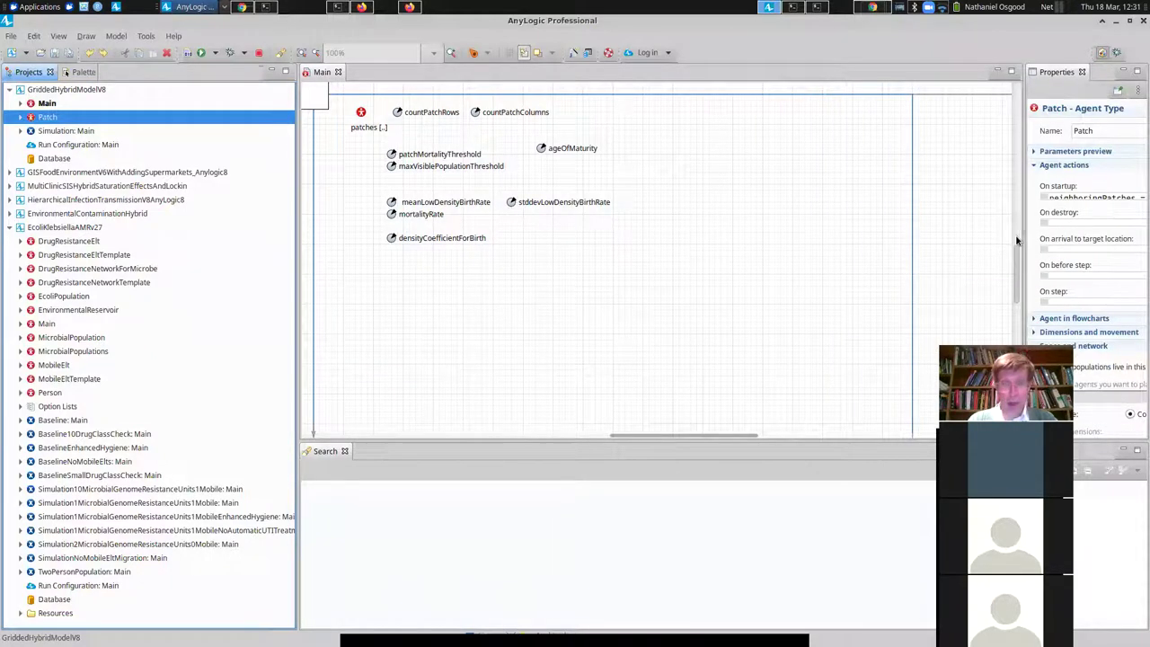
pyautogui.scroll(10, 1012, 228)
pyautogui.scroll(5, 951, 292)
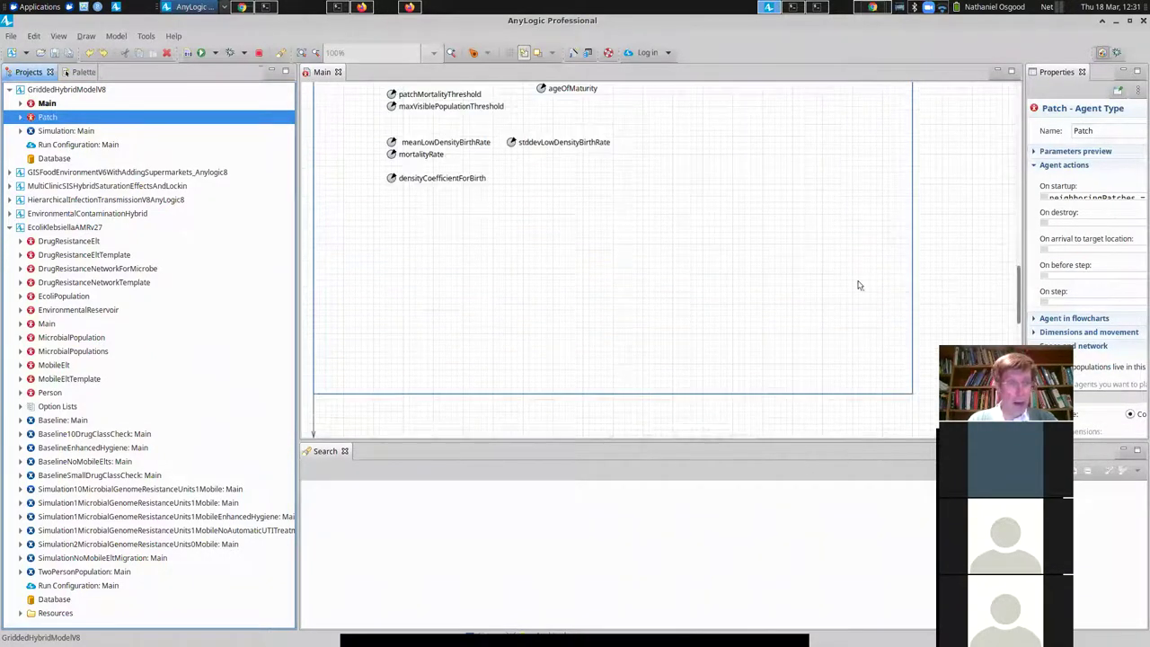
pyautogui.doubleClick(47, 118)
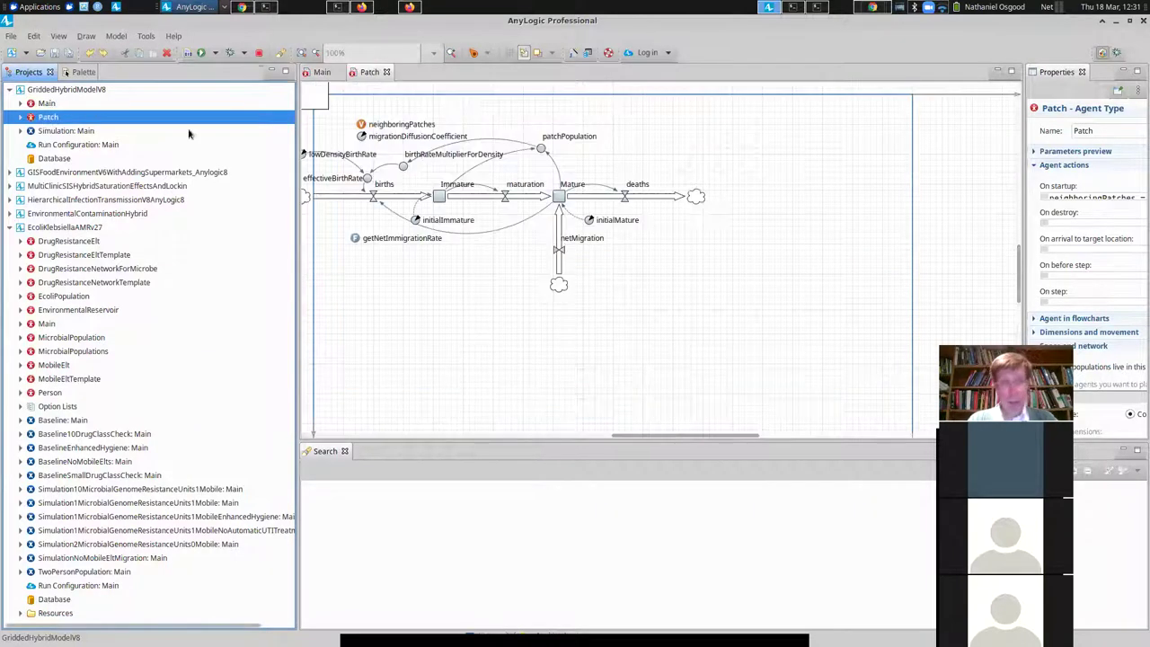
pyautogui.moveTo(721, 436); pyautogui.dragTo(669, 439)
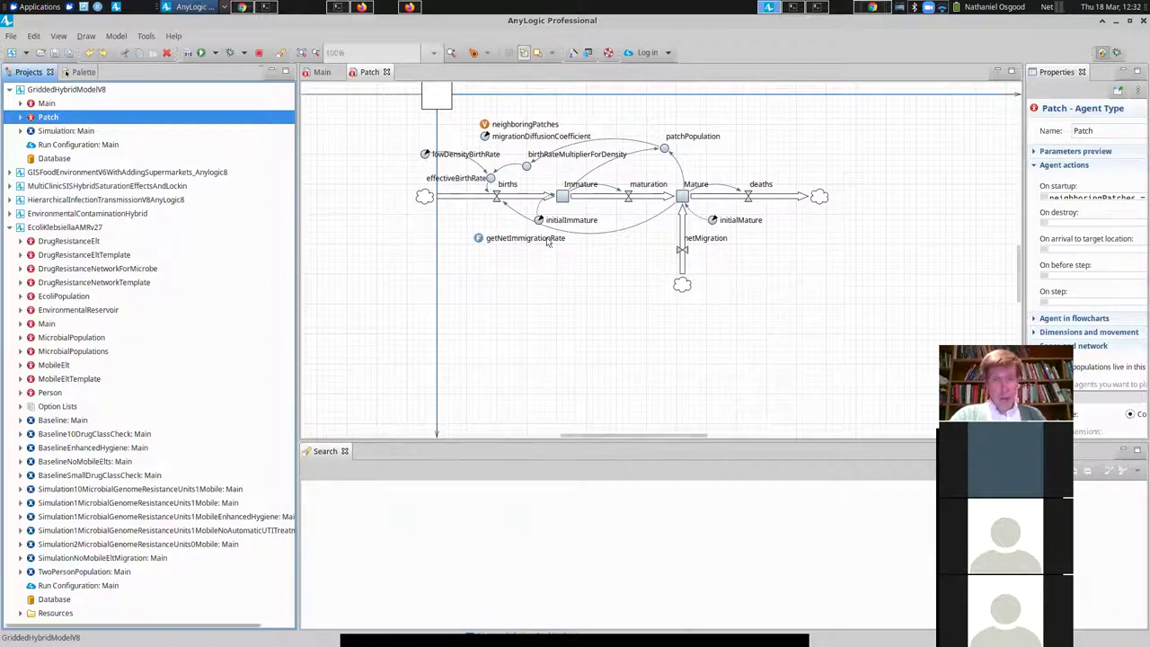
# Launch the Simulation: Main experiment and run the gridded model at virtual-time speed.
pyautogui.rightClick(80, 133)
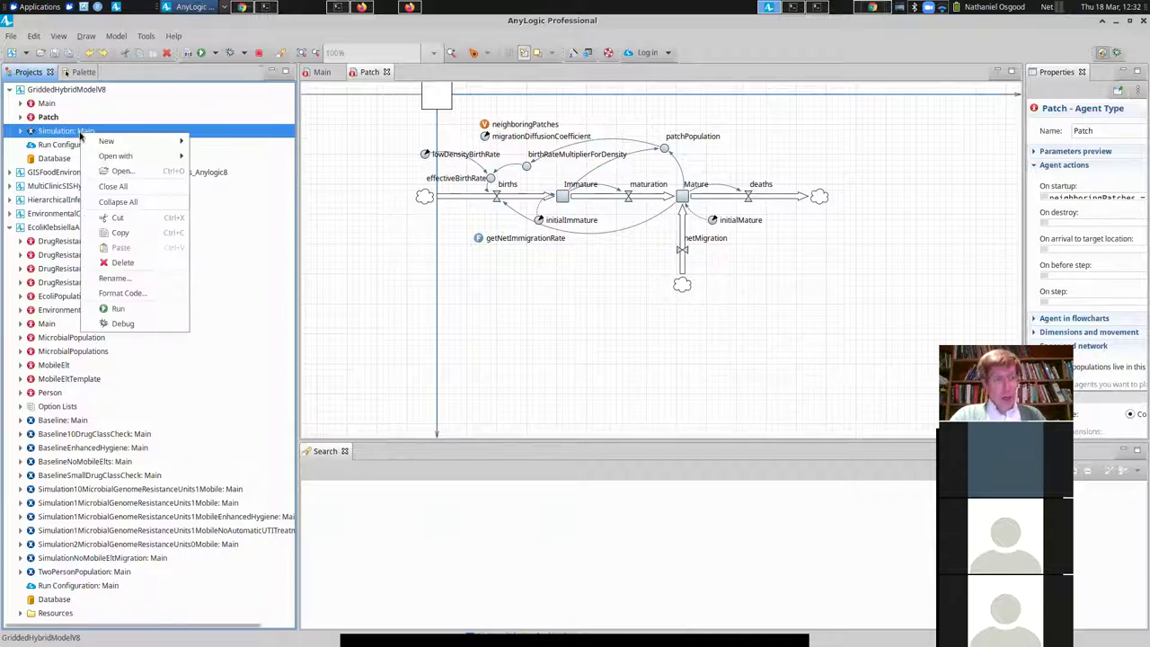
pyautogui.click(126, 309)
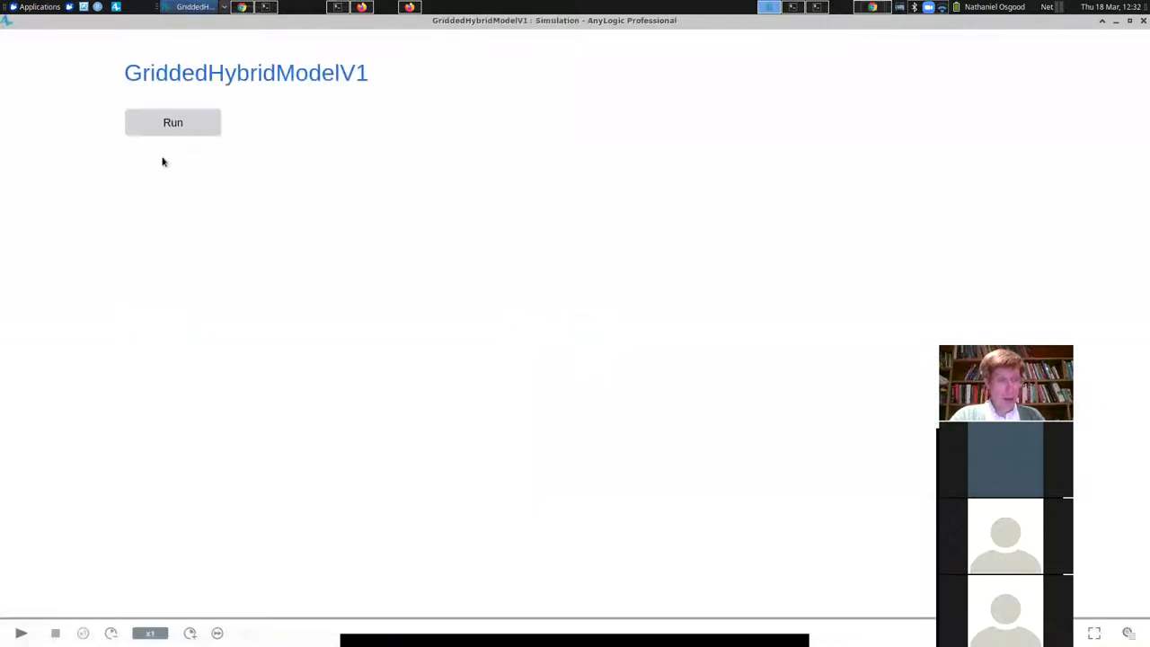
pyautogui.click(160, 126)
pyautogui.click(217, 633)
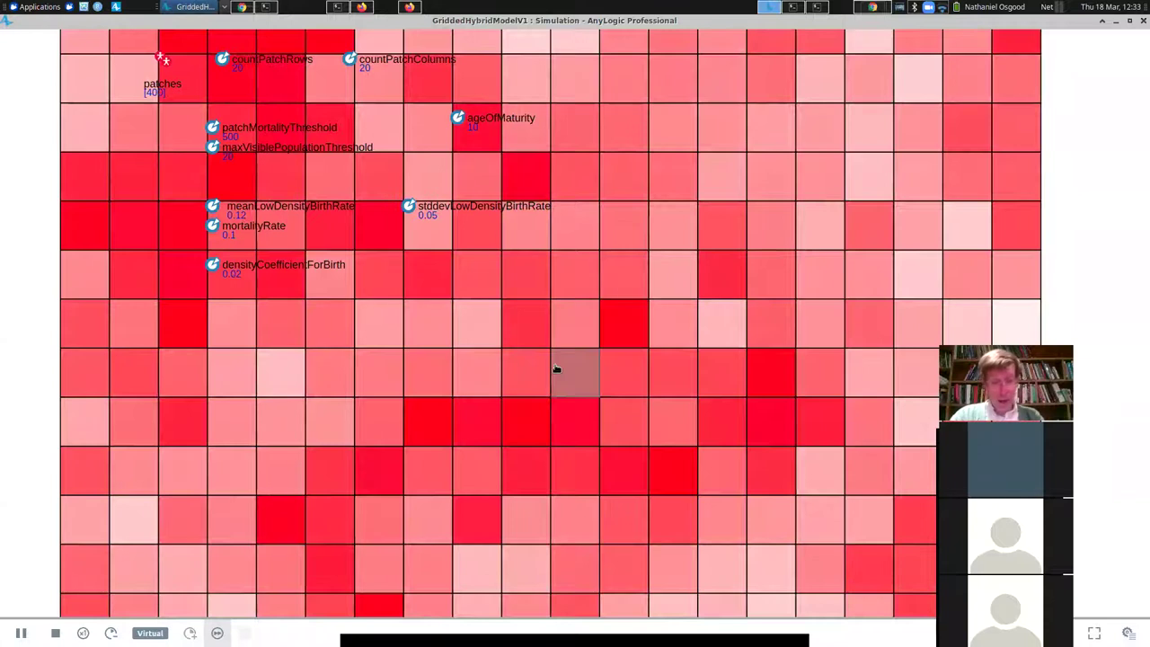
# Back in the editor, open Help > Example Models.
pyautogui.hotkey('alt', 'Tab')
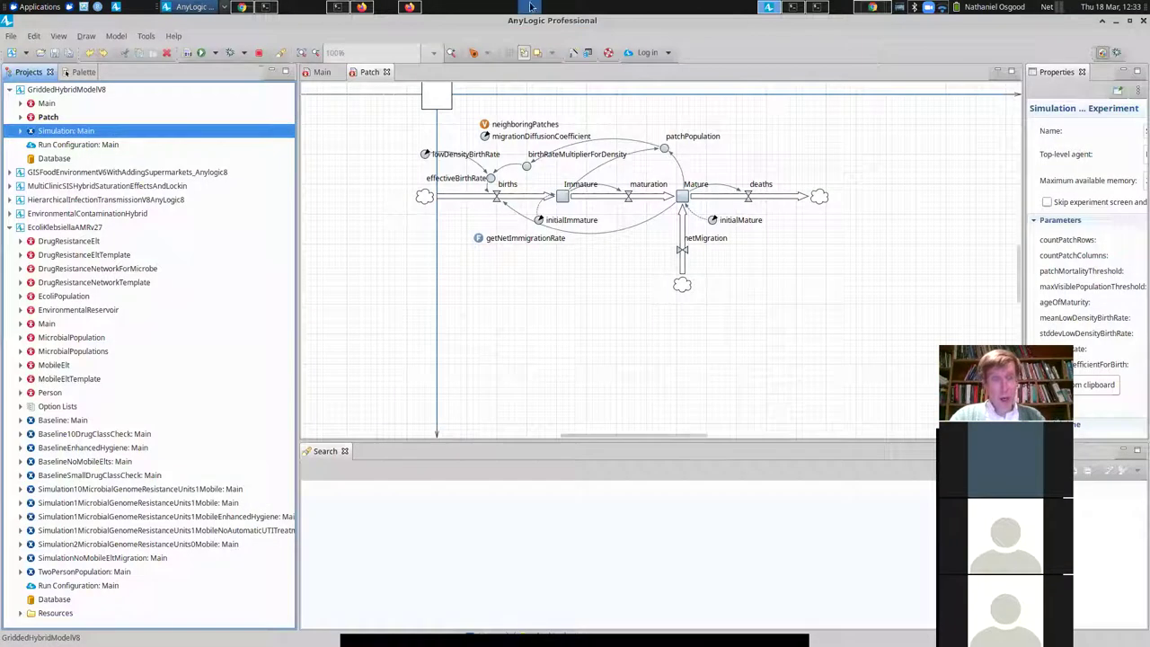
pyautogui.click(173, 37)
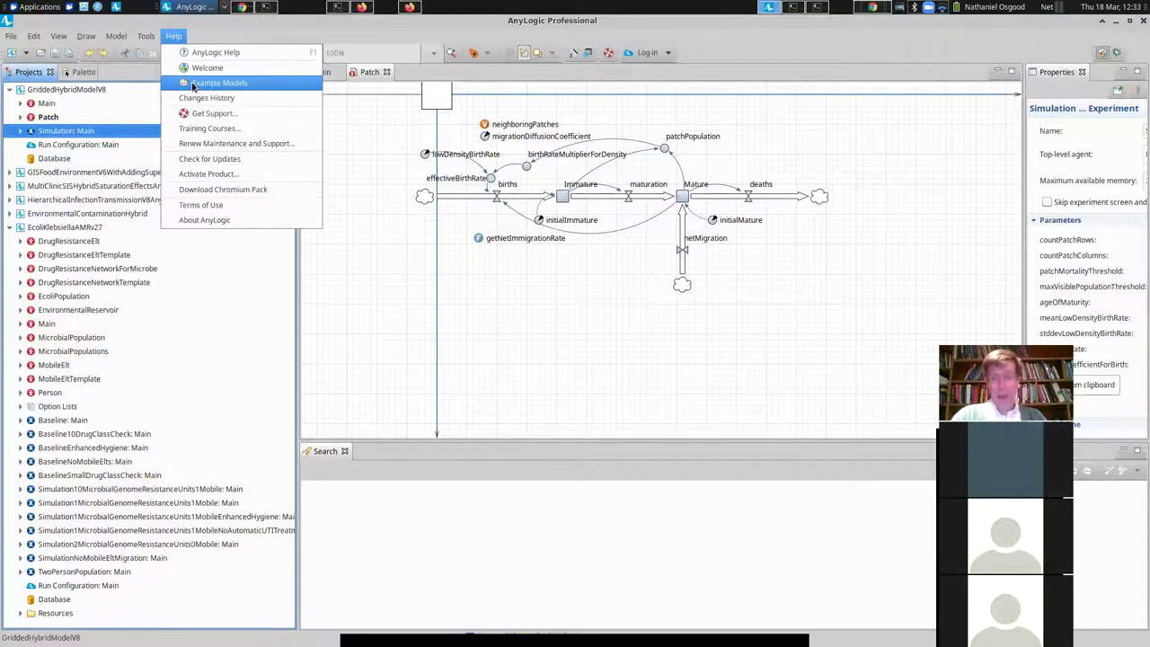
pyautogui.click(192, 84)
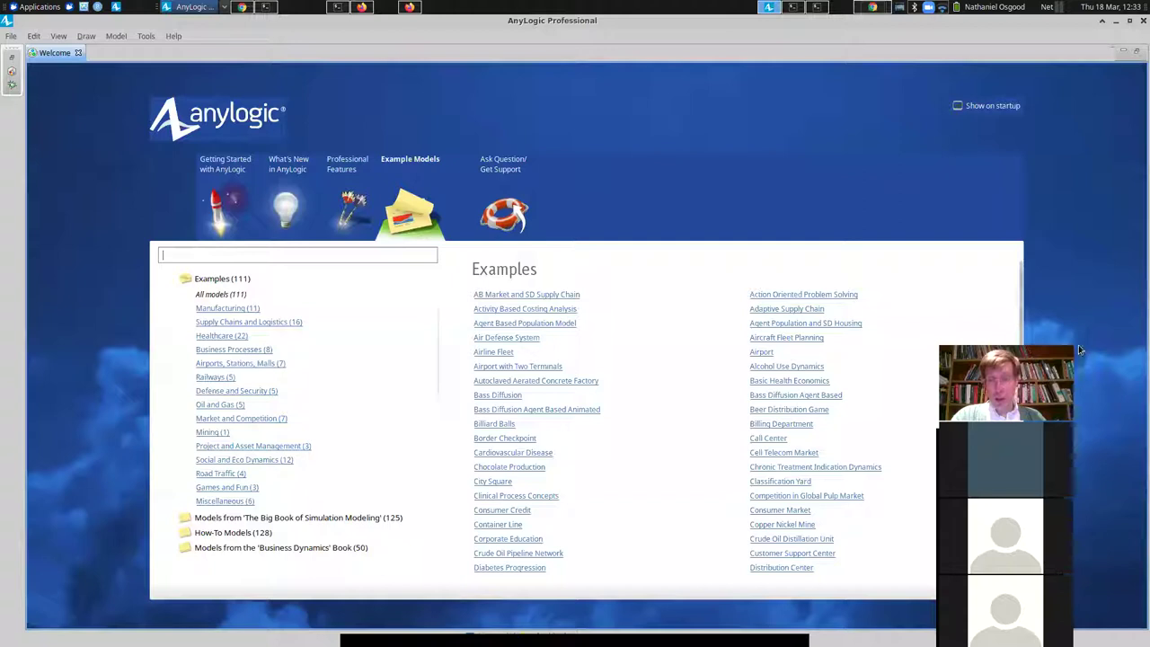
# Scroll through the catalogue of 111 example models, such as Schelling Segregation and SIR.
pyautogui.scroll(-10, 1009, 298)
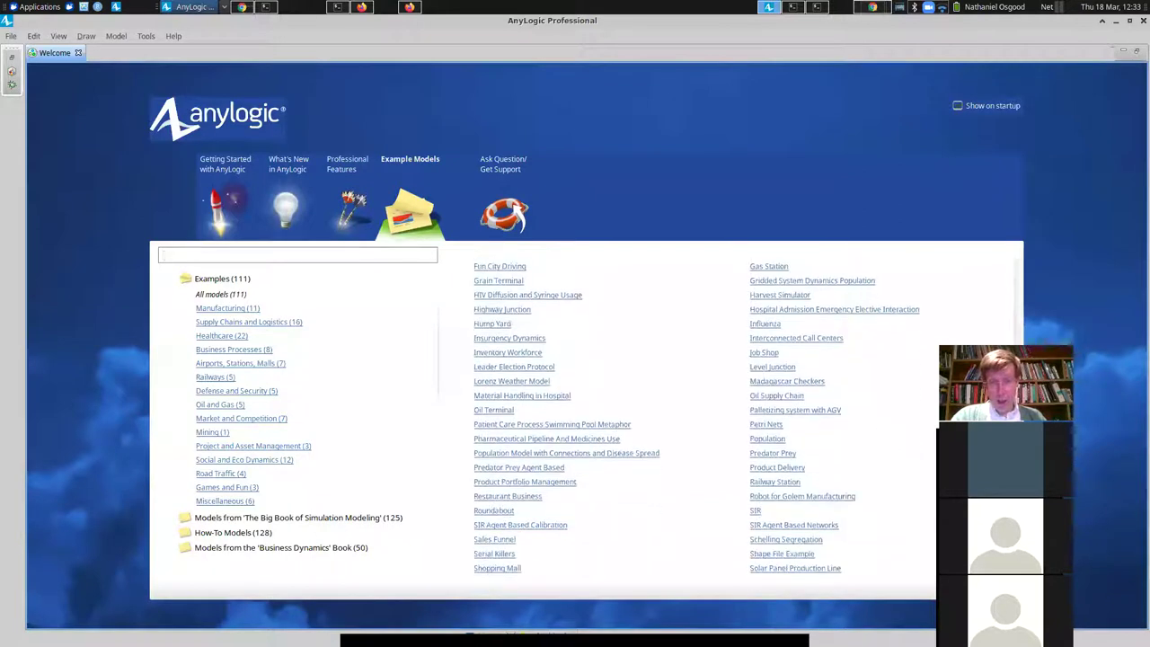
pyautogui.scroll(-1, 701, 414)
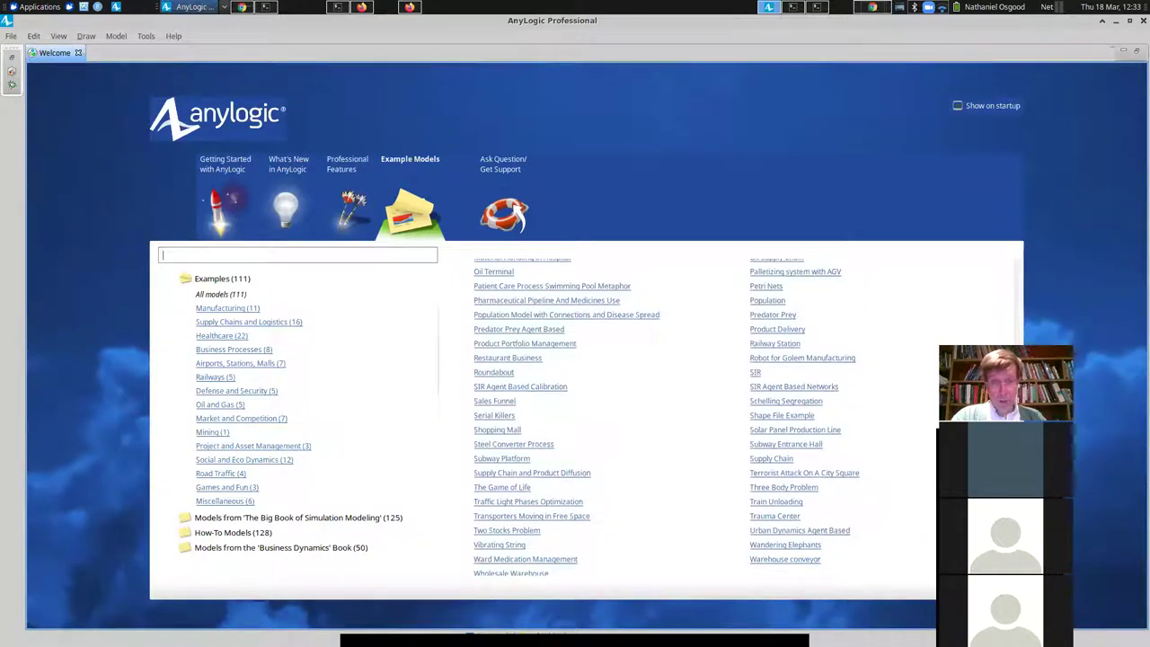
pyautogui.scroll(8, 701, 414)
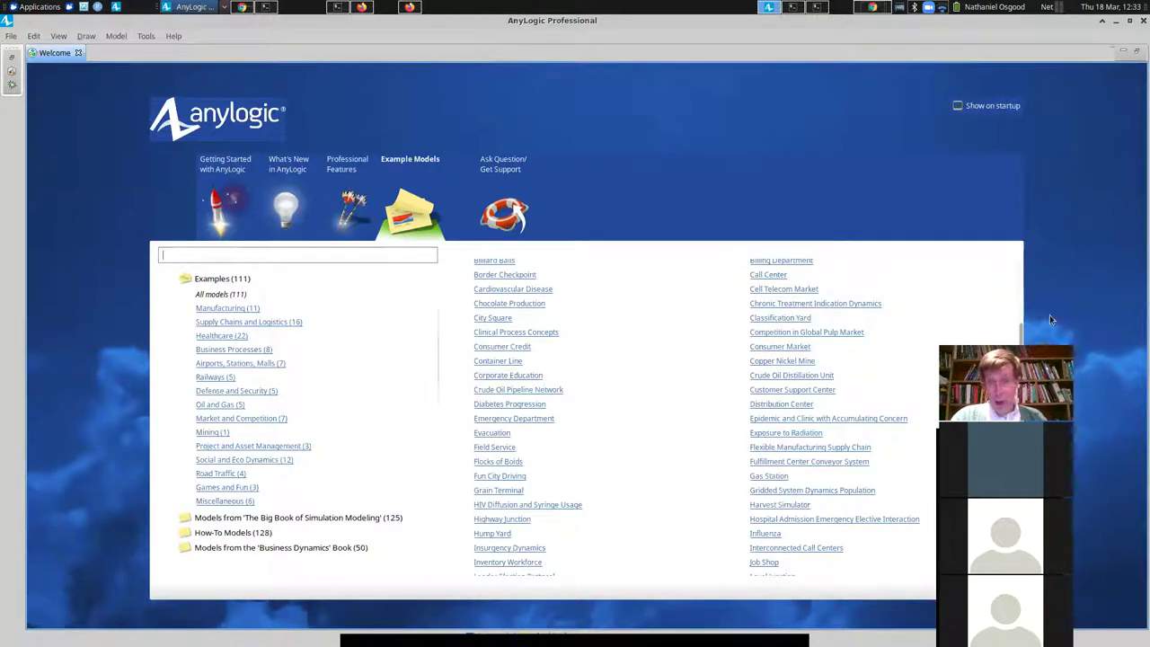
pyautogui.scroll(-5, 701, 413)
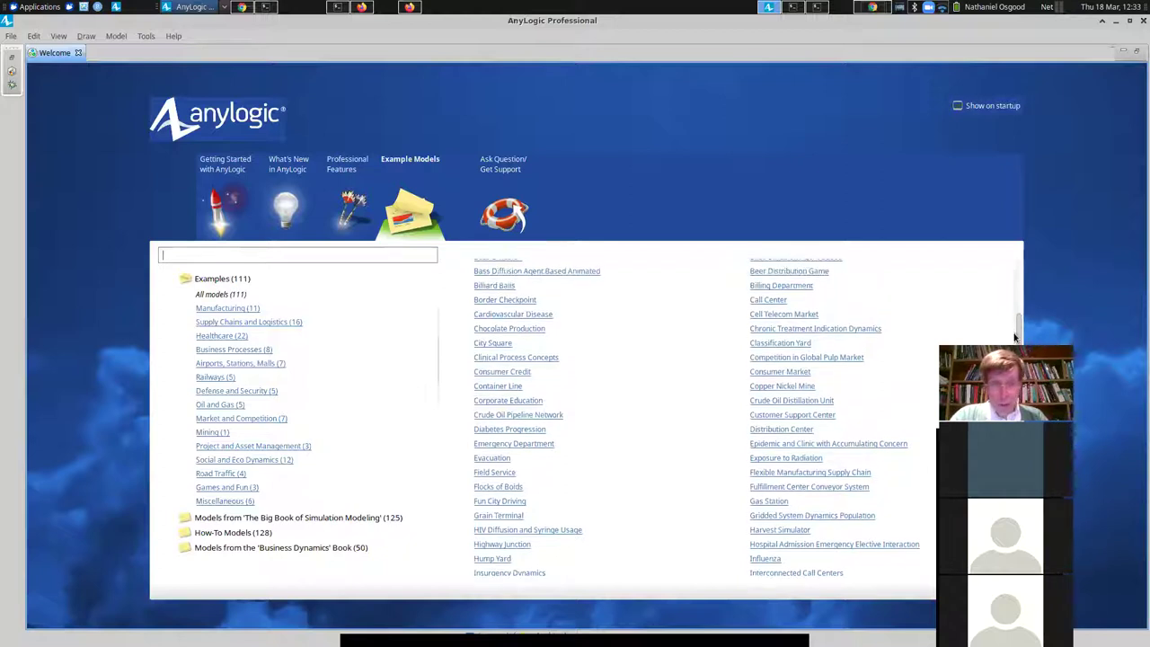
pyautogui.scroll(-1, 701, 414)
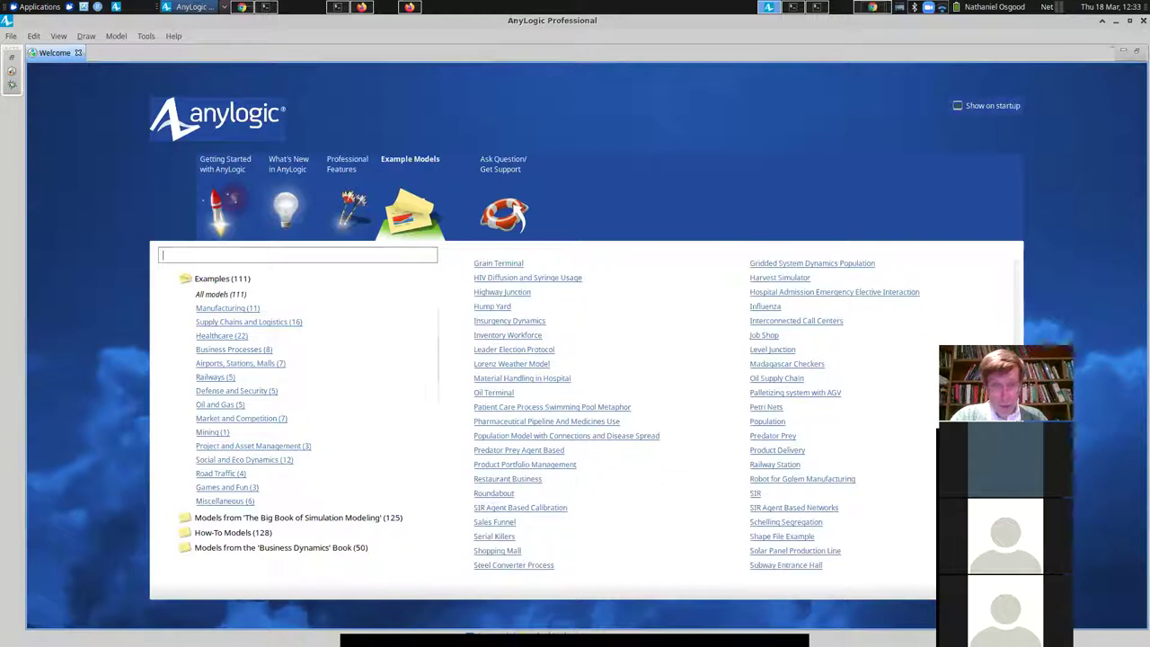
pyautogui.scroll(5, 701, 413)
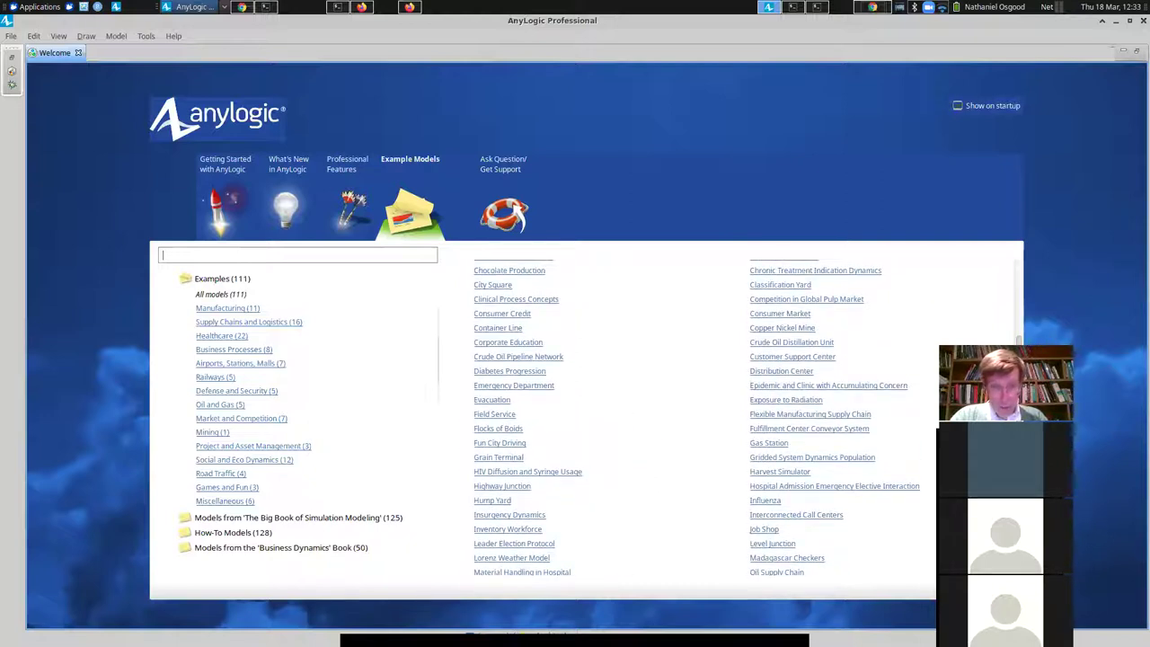
pyautogui.scroll(5, 999, 287)
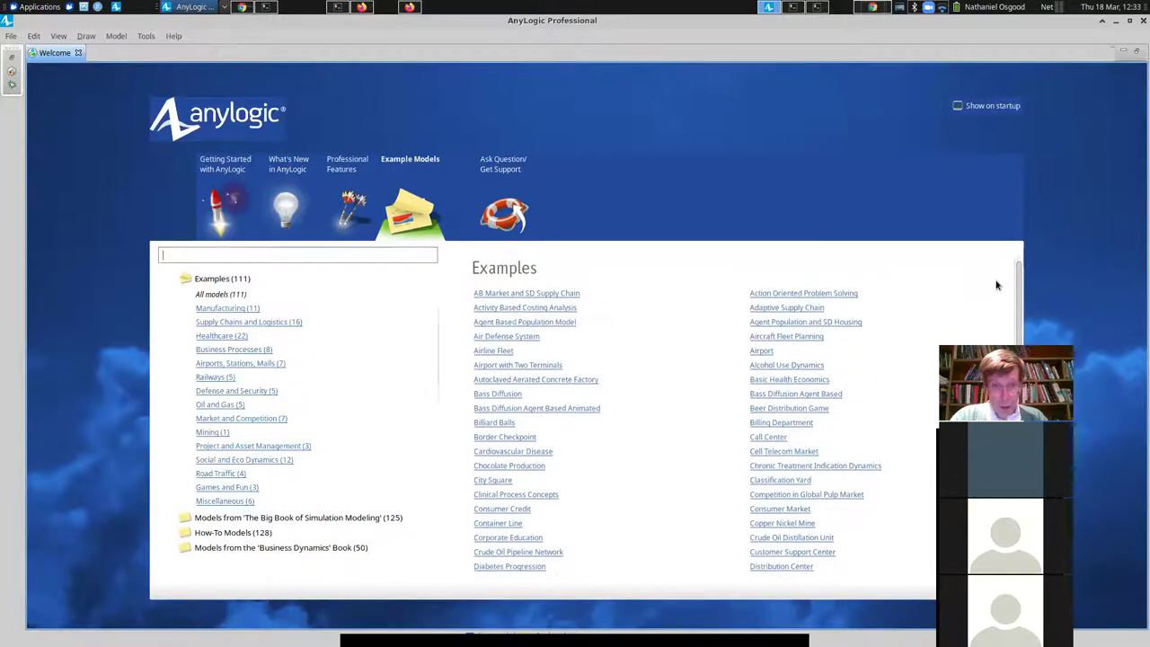
pyautogui.scroll(-3, 996, 289)
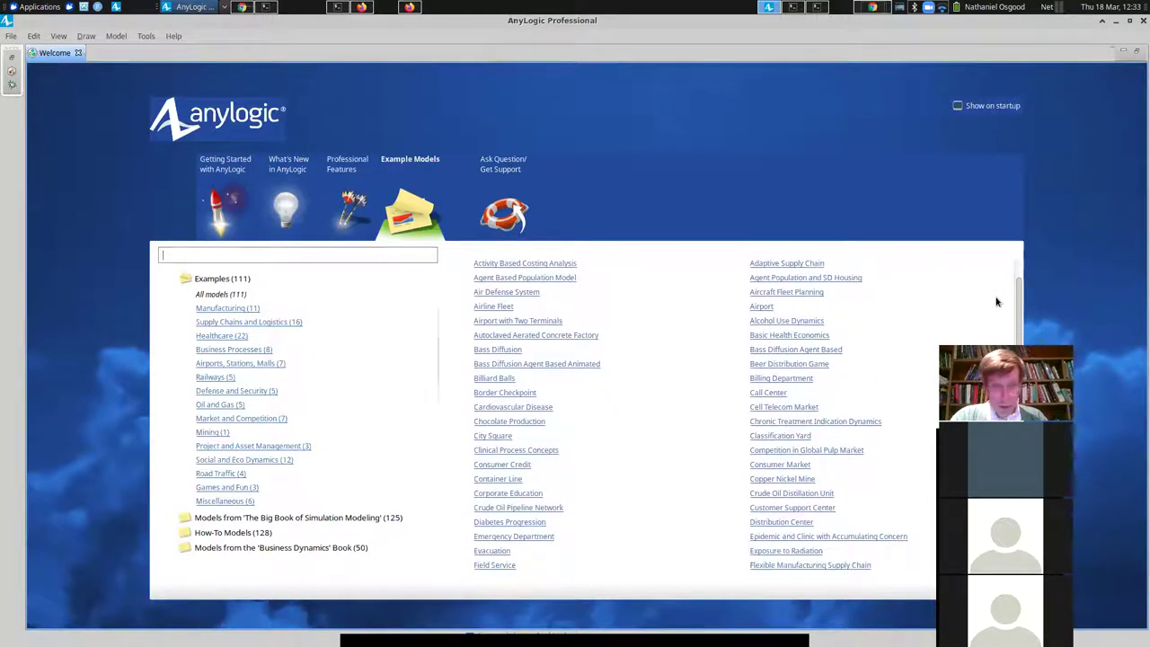
pyautogui.scroll(-6, 995, 315)
pyautogui.scroll(6, 992, 316)
pyautogui.scroll(-8, 991, 316)
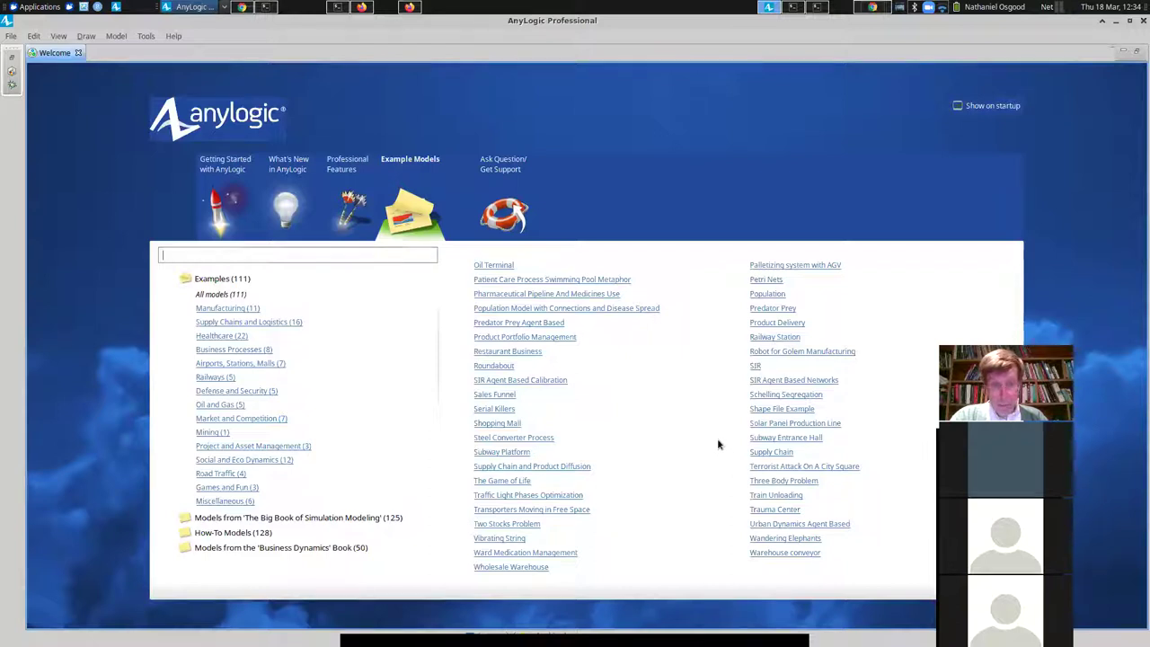
# Open The Game of Life example model and run its Simulation: Main experiment.
pyautogui.click(505, 481)
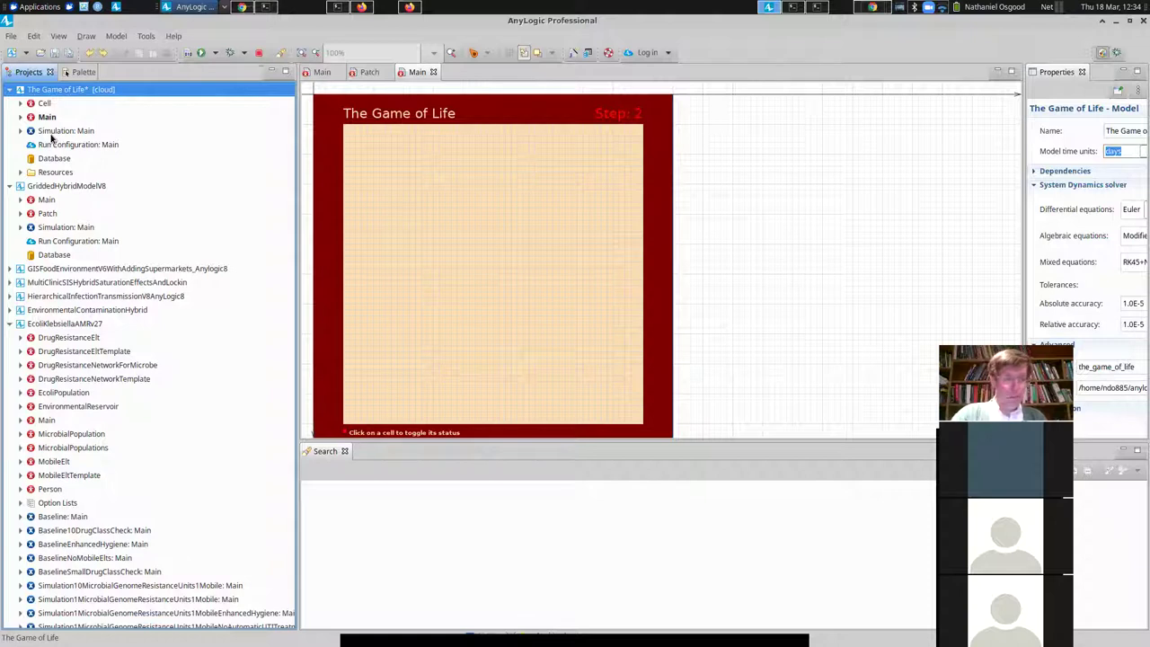
pyautogui.rightClick(52, 134)
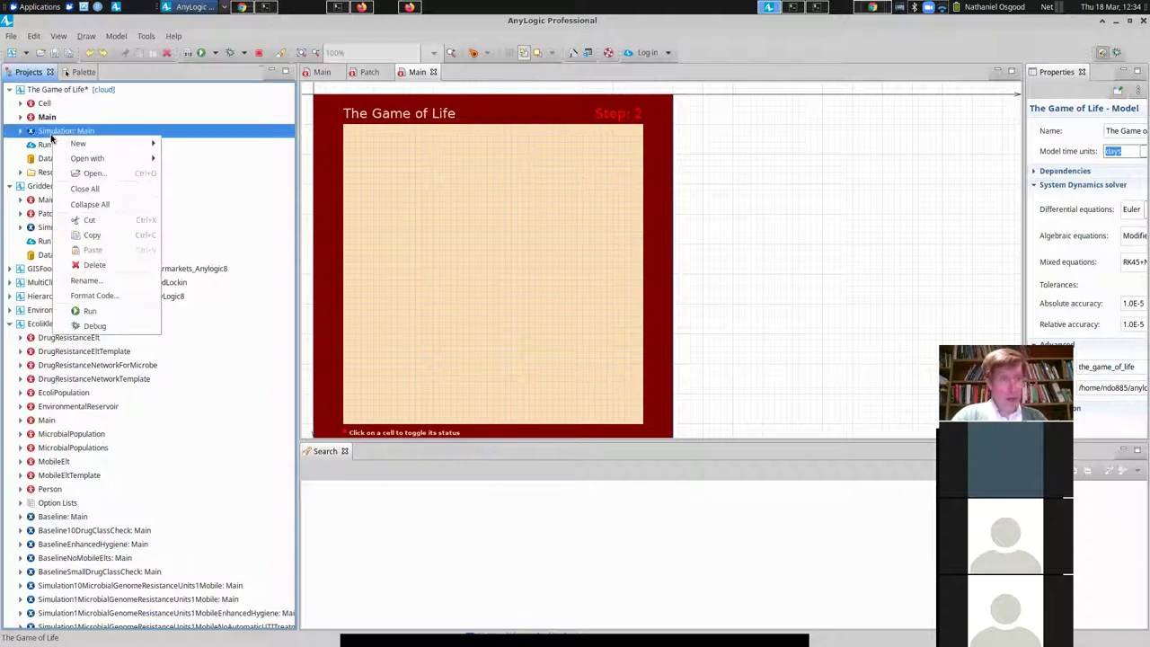
pyautogui.click(96, 314)
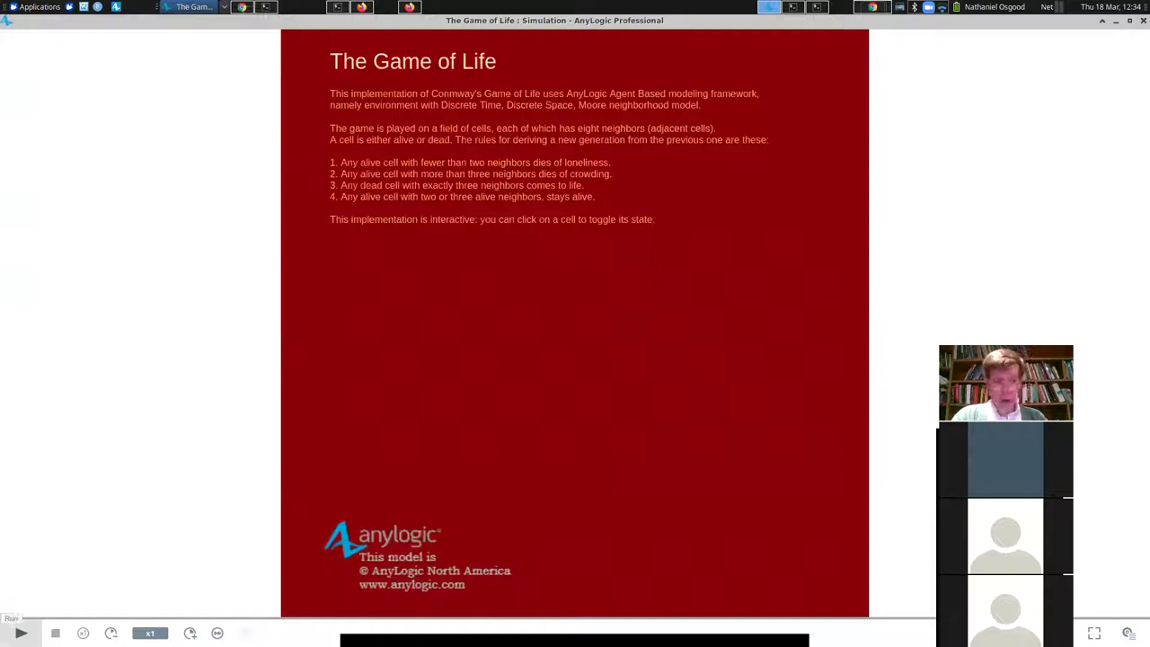
# Run The Game of Life in virtual time at top speed and toggle grid cells alive.
pyautogui.click(19, 632)
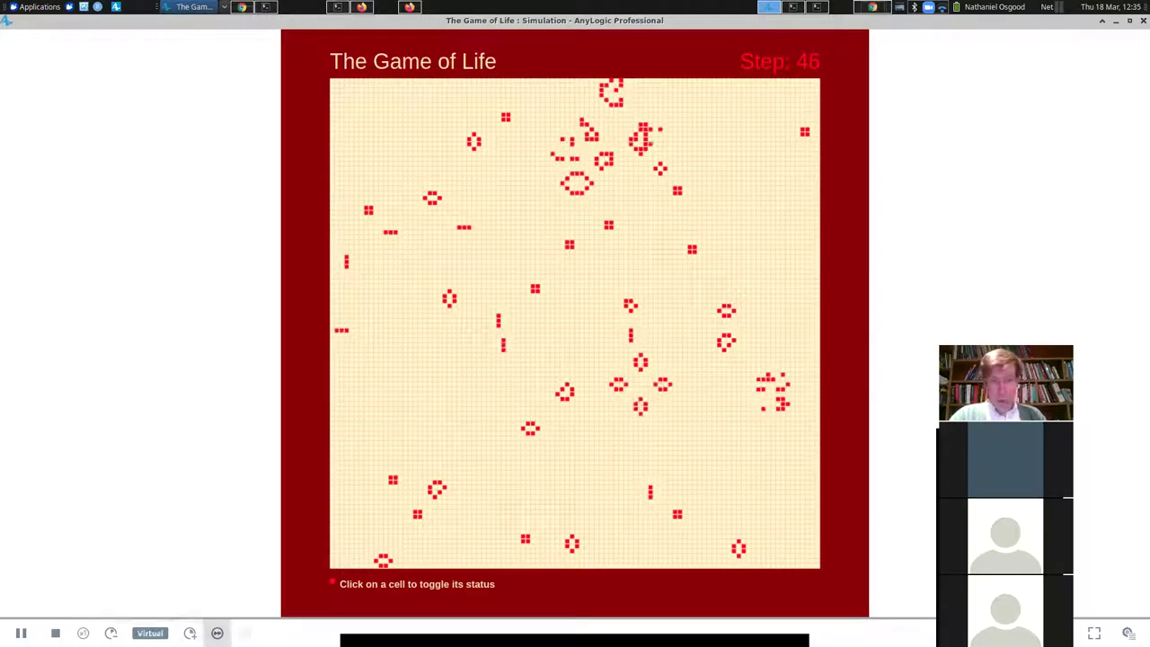
pyautogui.click(216, 633)
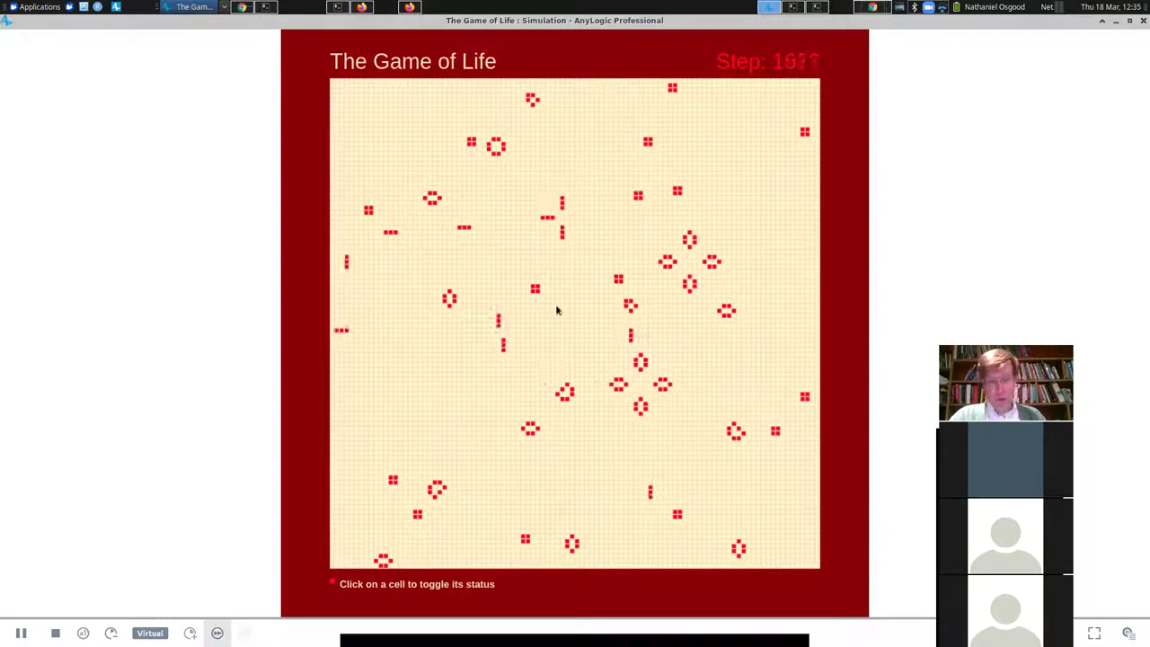
pyautogui.click(570, 403)
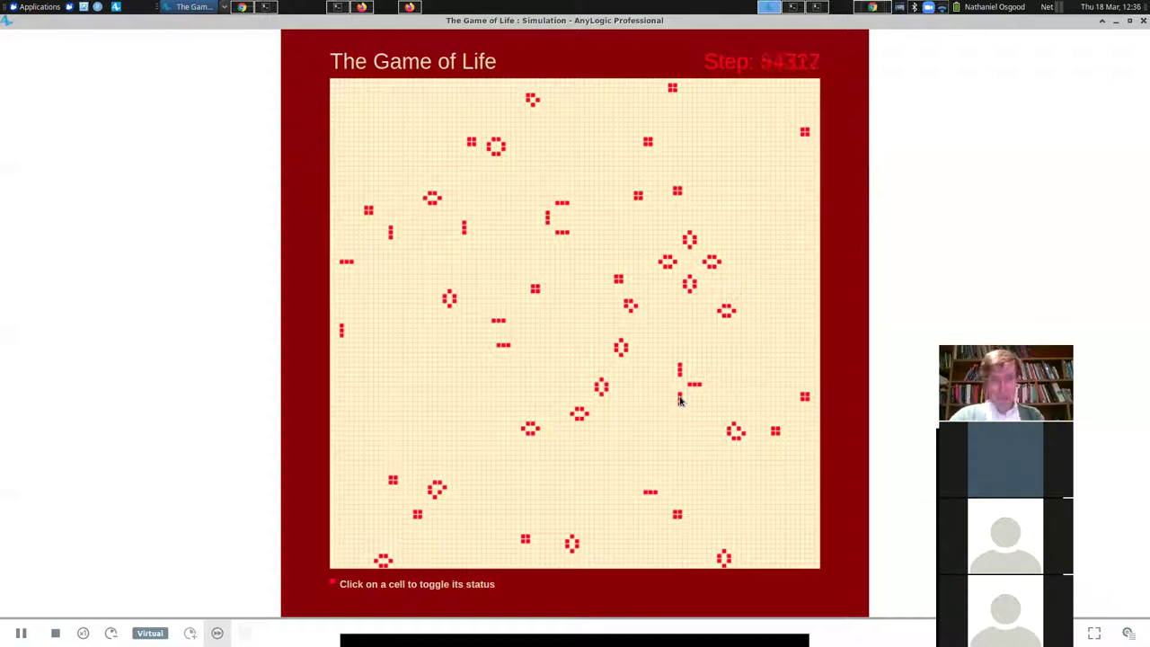
pyautogui.click(683, 399)
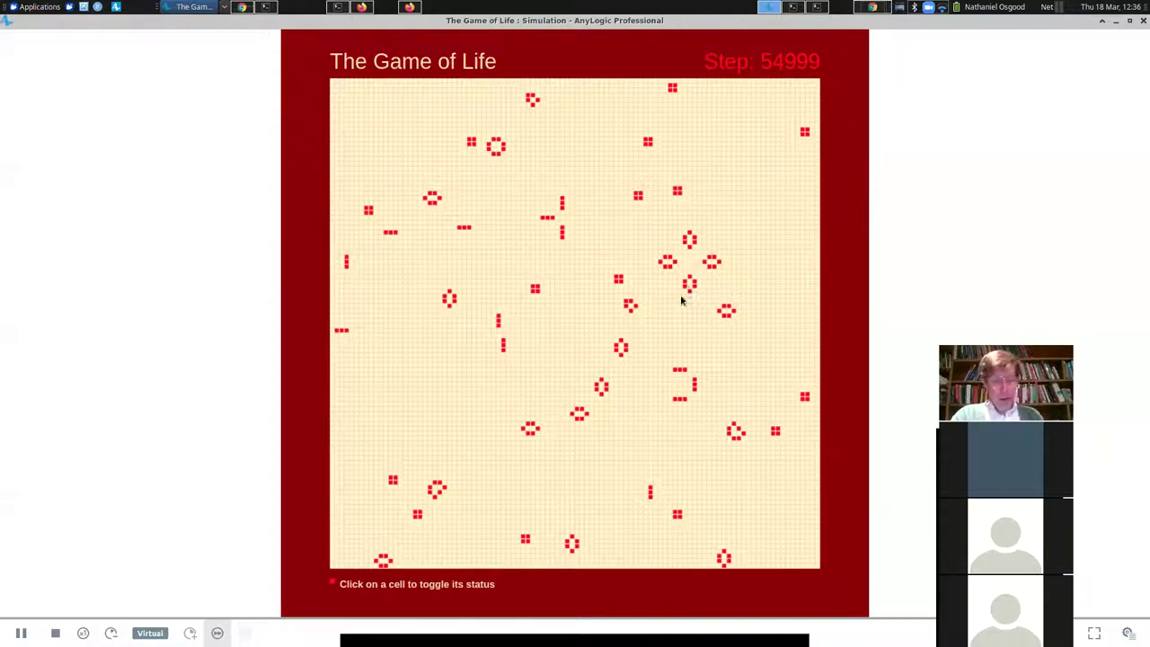
# Close the simulation window after step 54999 and dismiss the Help menu unused.
pyautogui.hotkey('alt', 'F4')
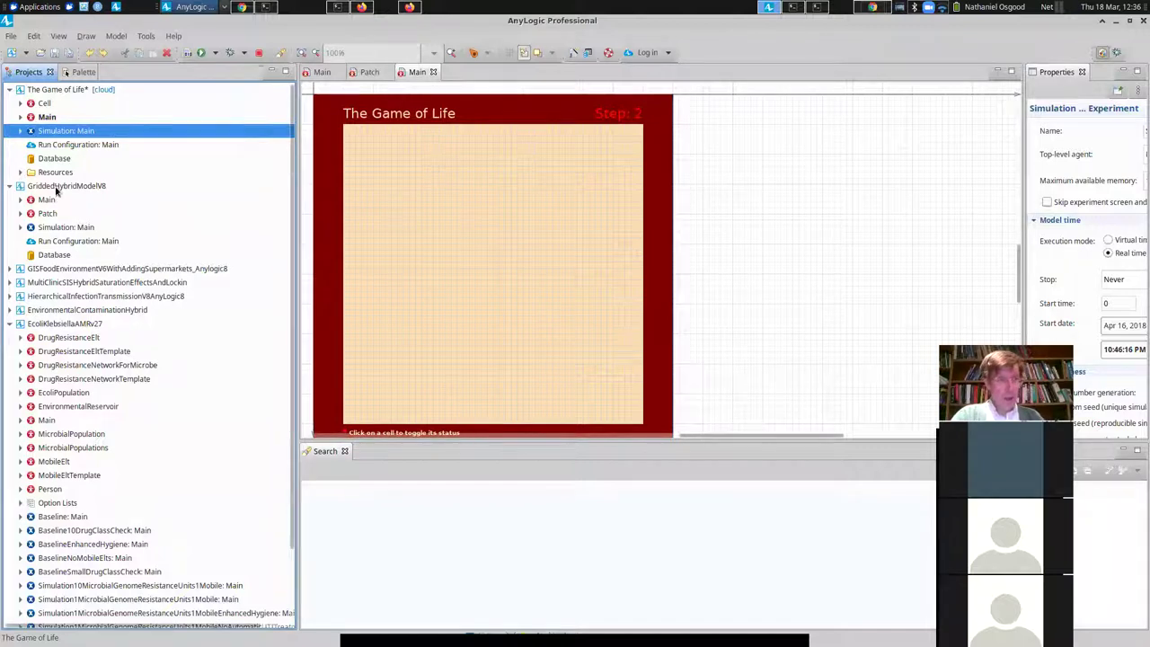
pyautogui.click(174, 36)
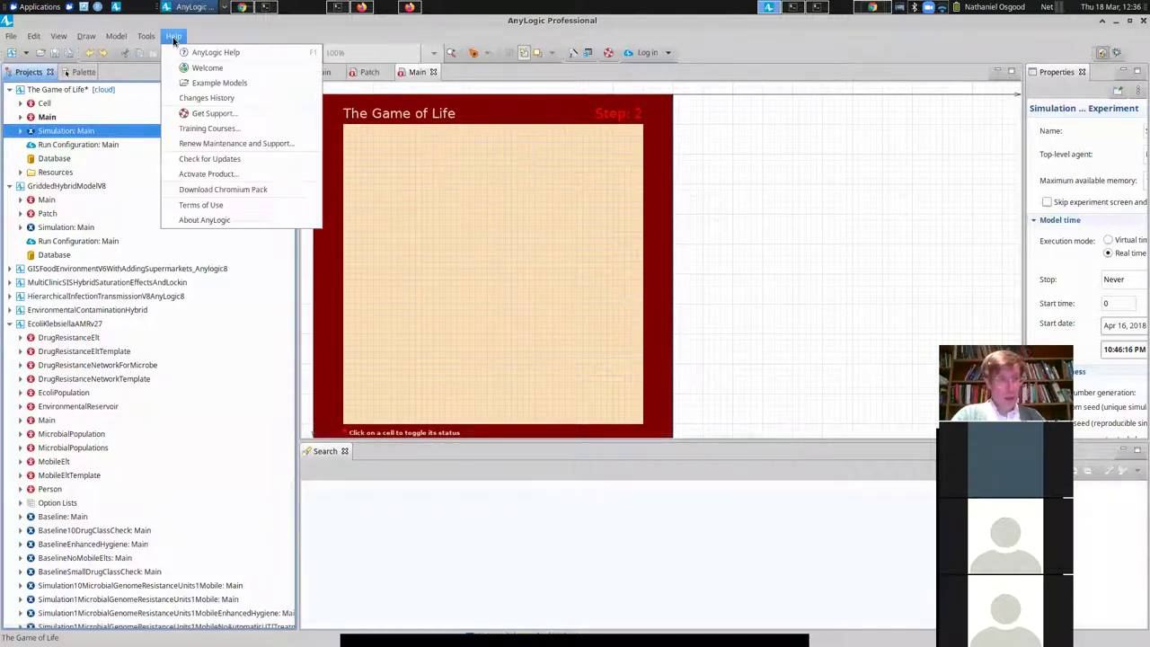
pyautogui.click(103, 188)
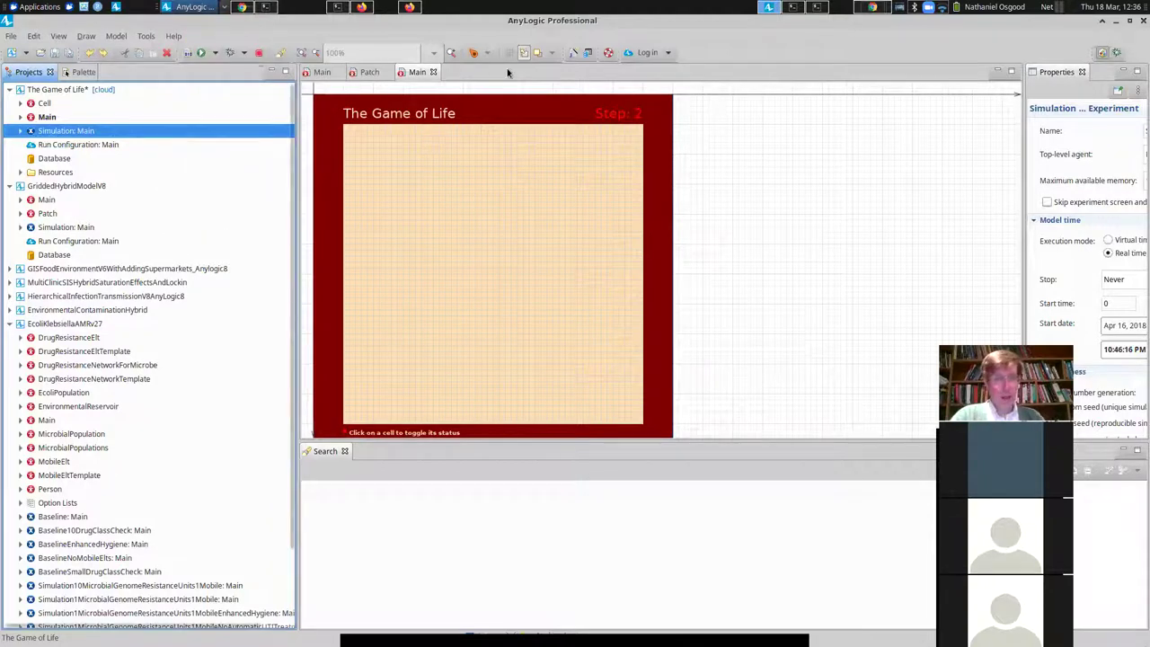
pyautogui.click(872, 7)
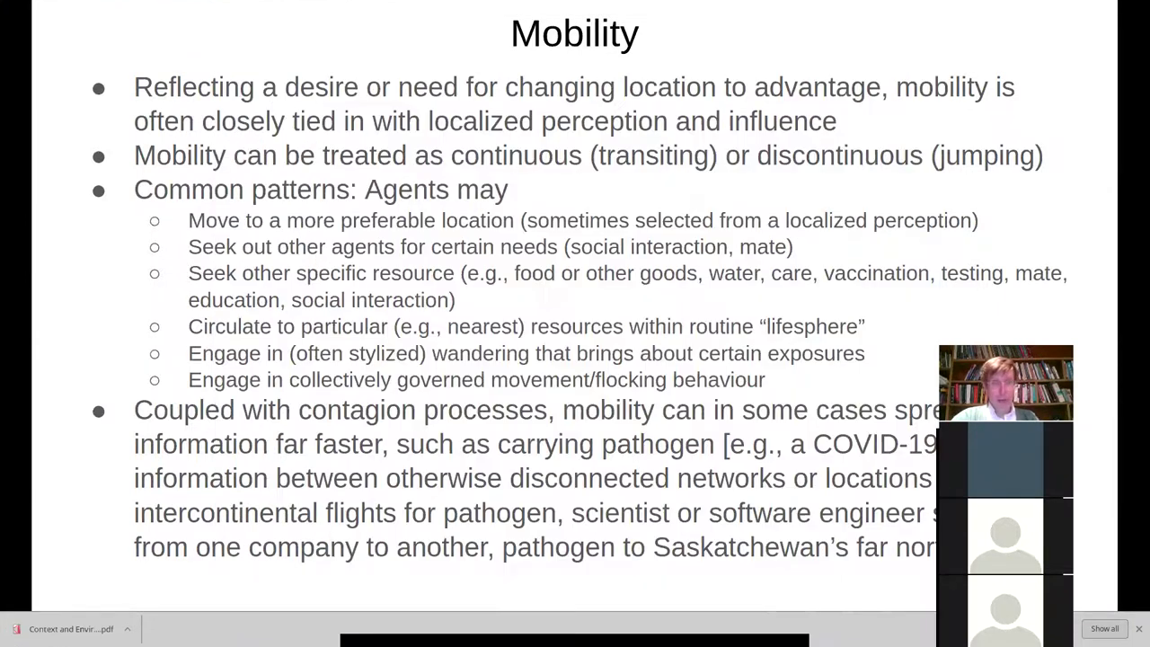
pyautogui.hotkey('alt', 'Tab')
pyautogui.hotkey('alt', 'Tab')
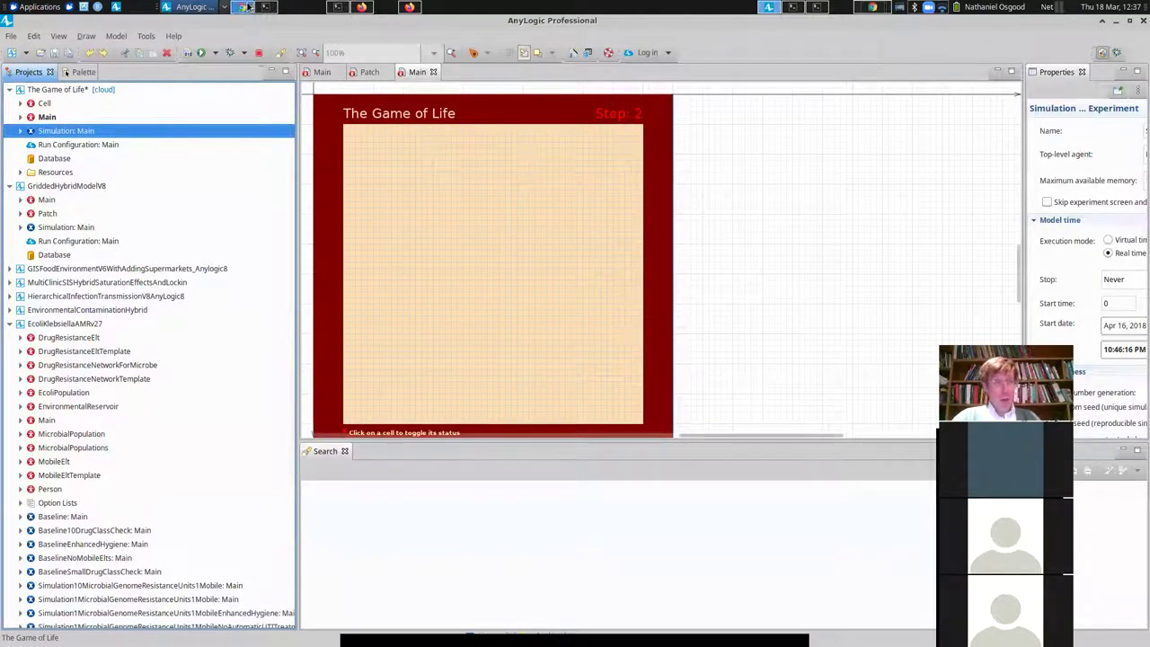
# Open Schelling Segregation from the example models gallery and run its Simulation: Main experiment.
pyautogui.click(174, 37)
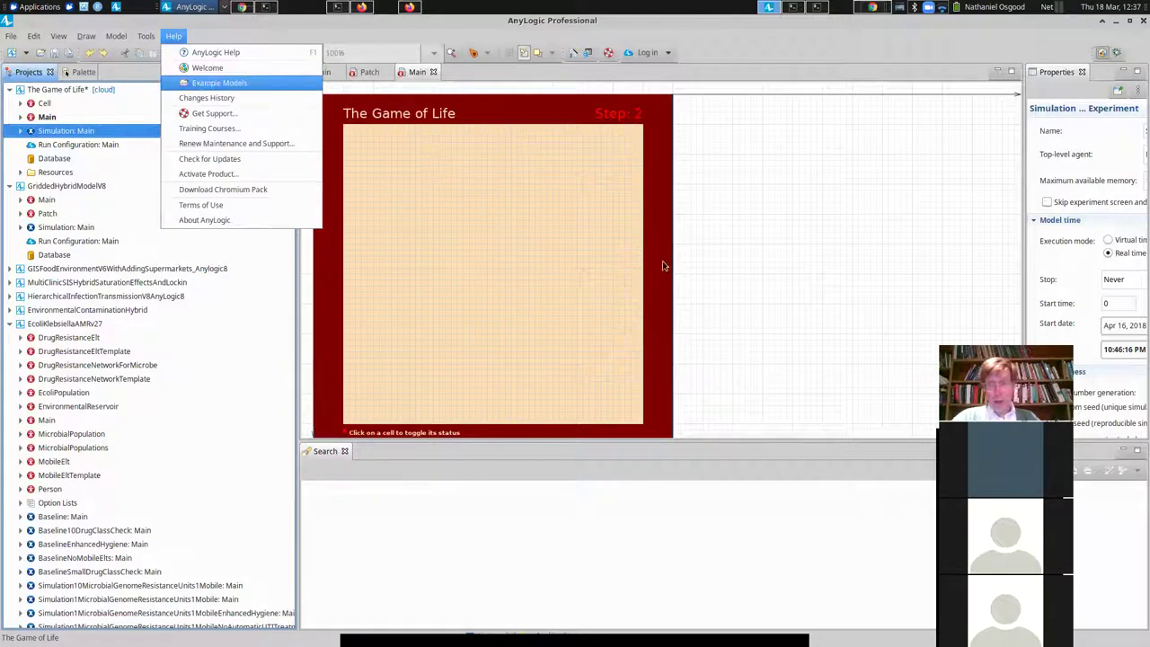
pyautogui.press('Return')
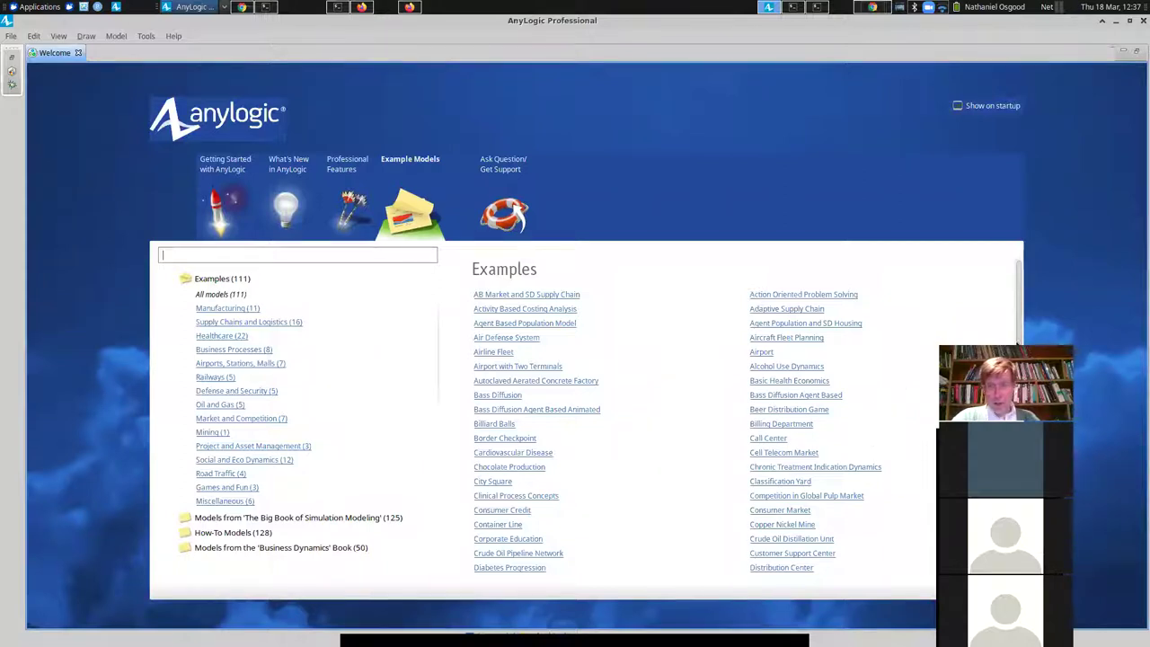
pyautogui.scroll(-10, 830, 460)
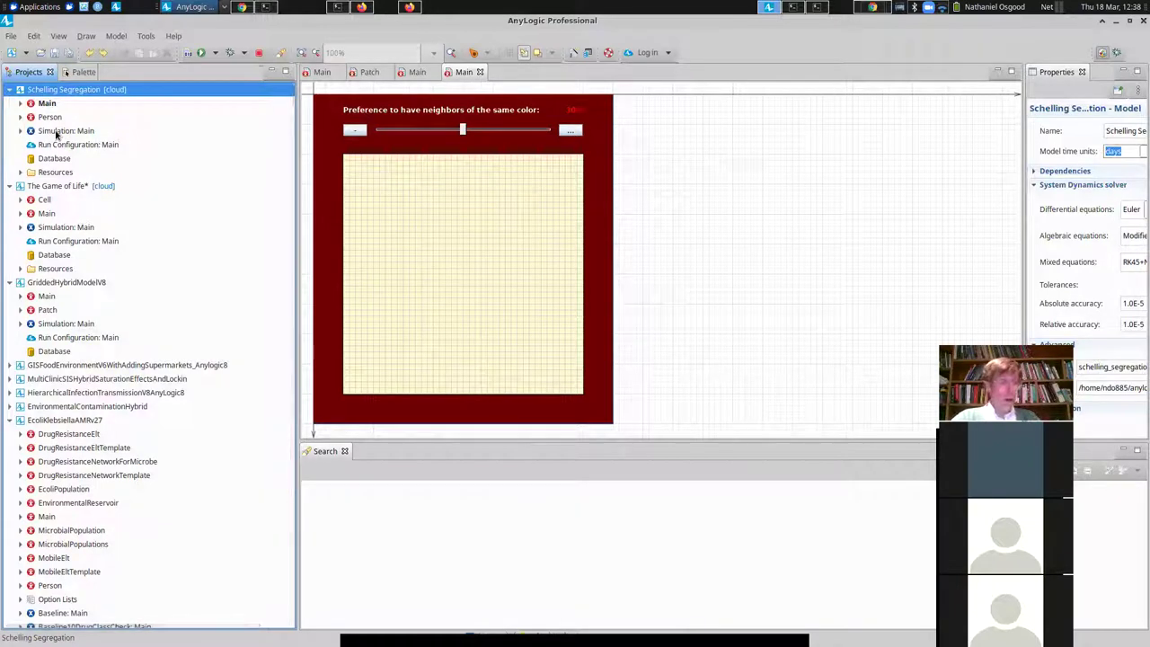
pyautogui.rightClick(56, 132)
pyautogui.click(81, 313)
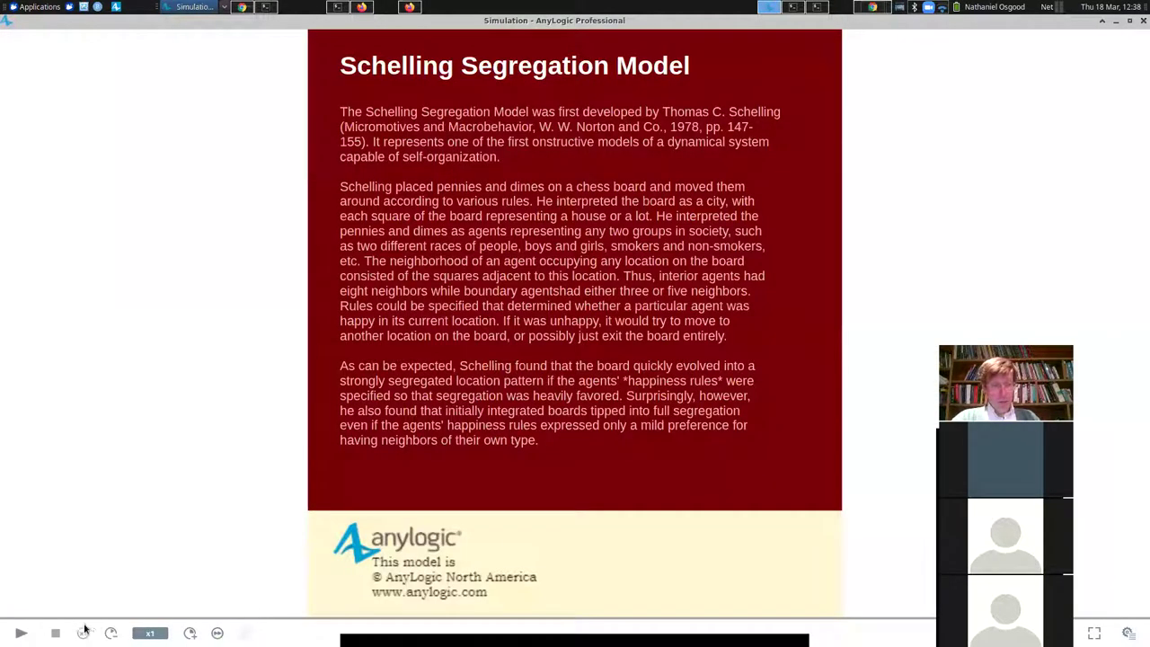
# Start the Schelling run, drag the neighbour preference down to about 0.09, then stop it.
pyautogui.click(20, 631)
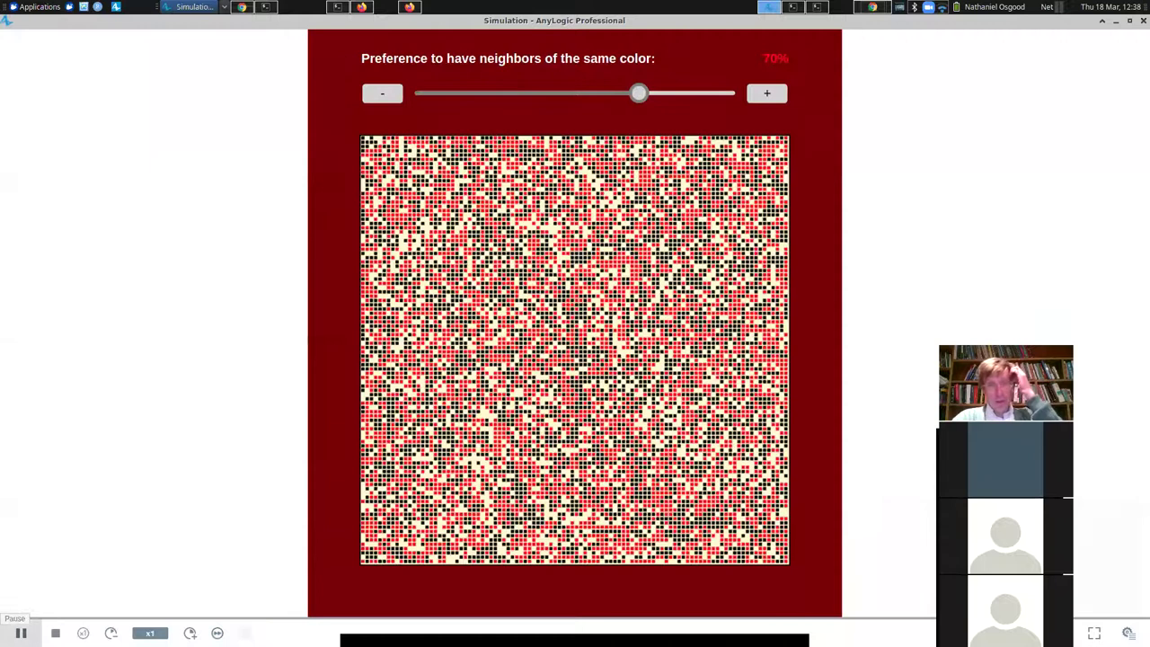
pyautogui.moveTo(608, 99)
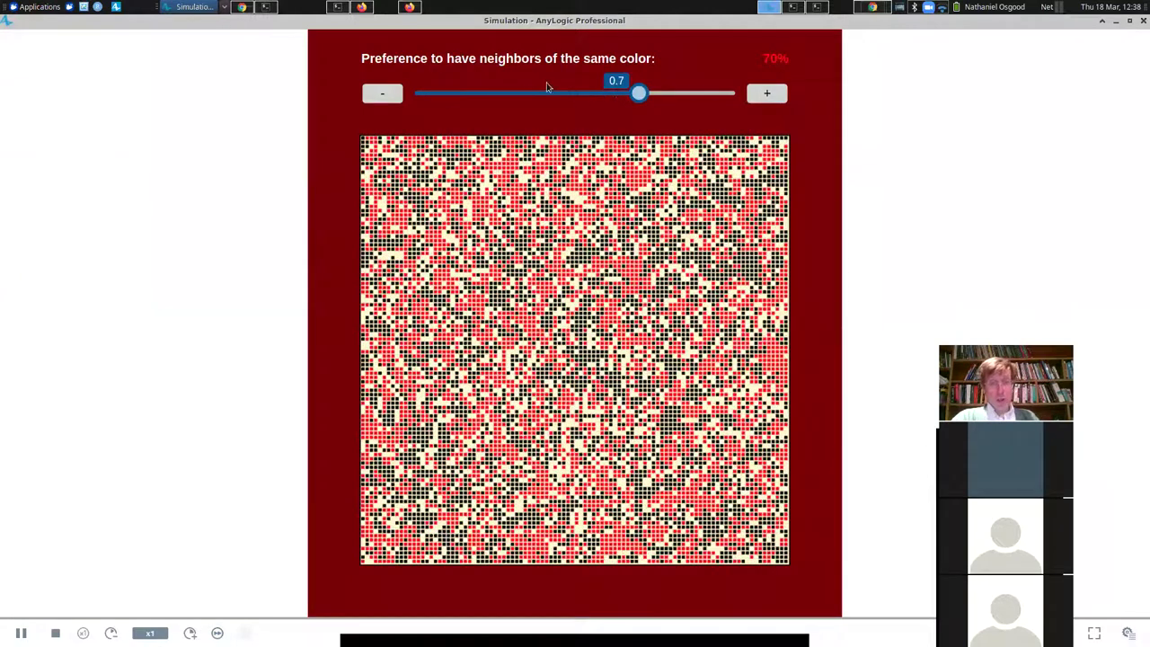
pyautogui.moveTo(514, 97); pyautogui.dragTo(498, 96)
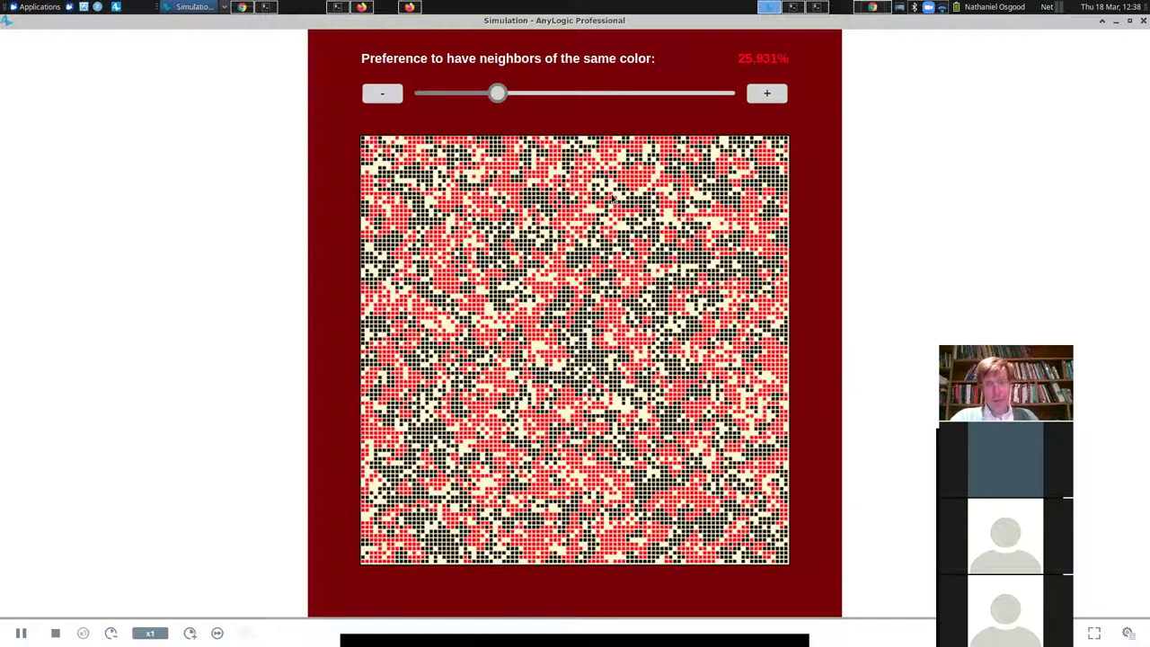
pyautogui.click(443, 94)
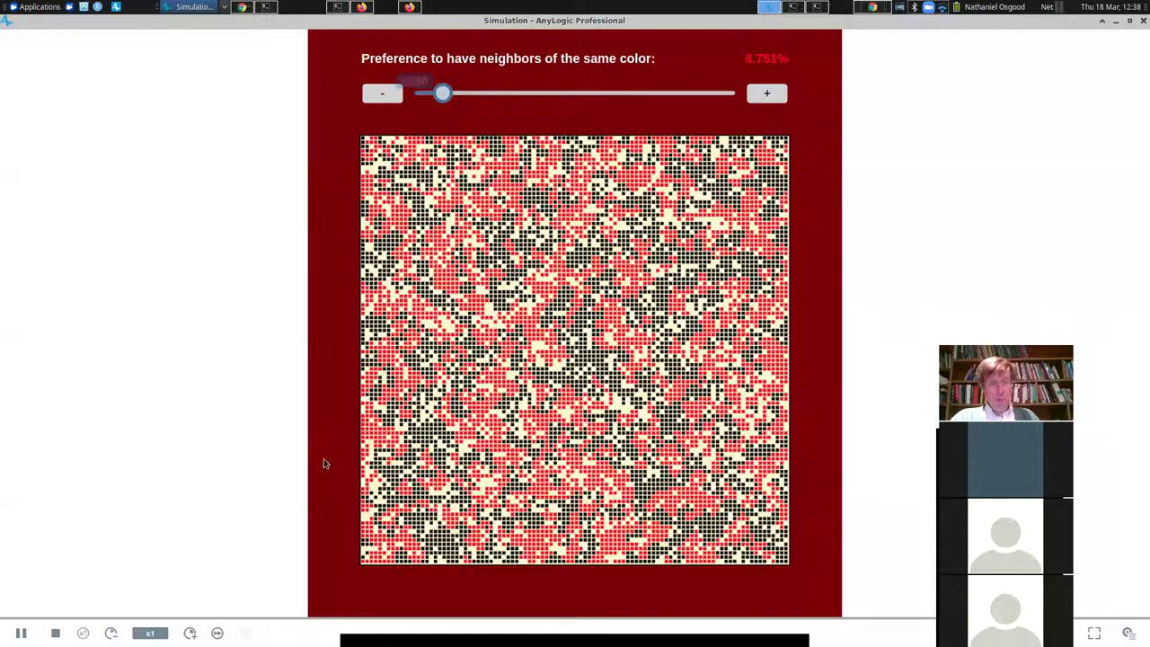
pyautogui.click(55, 632)
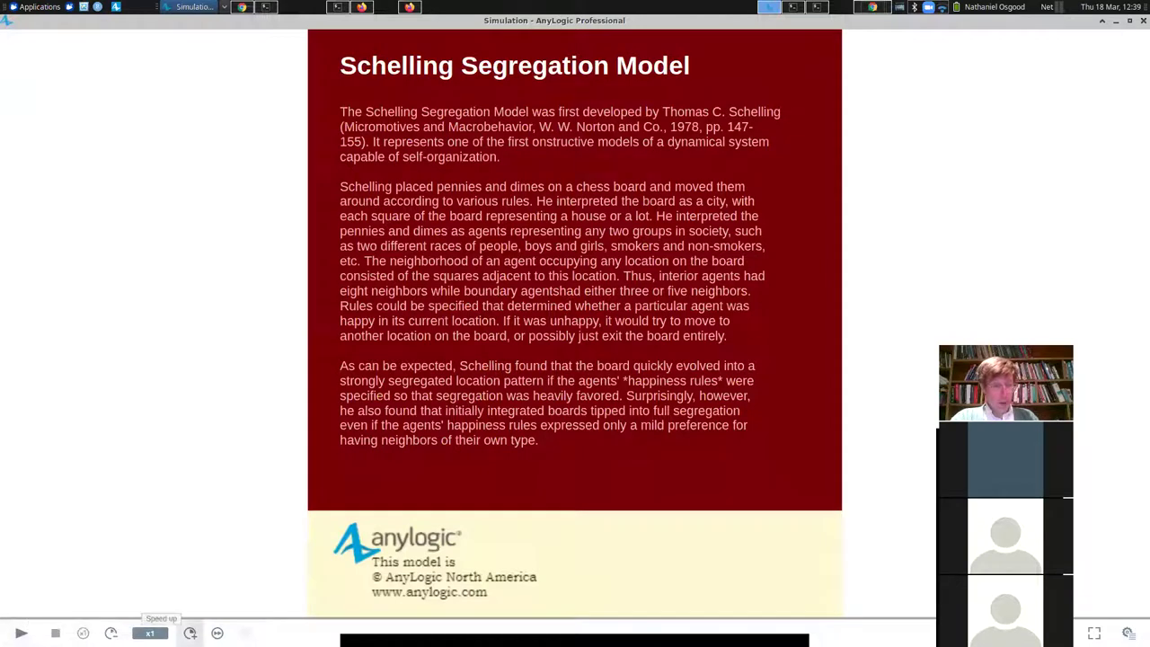
# Rerun Schelling at x1/5 speed, drop the preference near zero, then switch to virtual time.
pyautogui.click(110, 633)
pyautogui.click(110, 633)
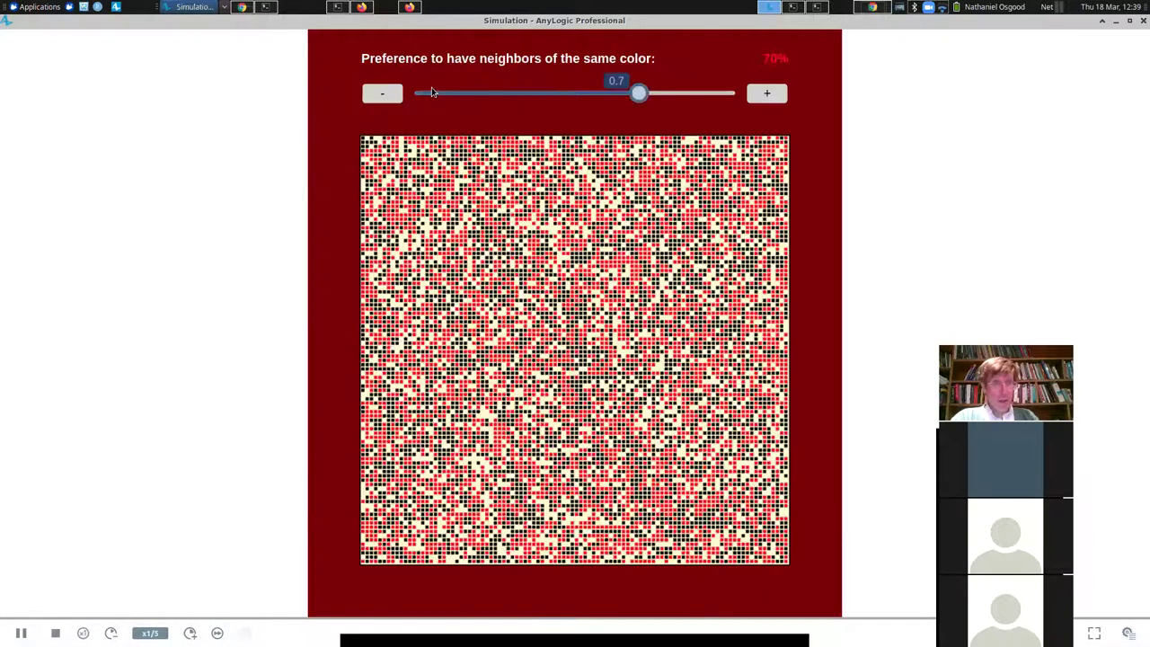
pyautogui.moveTo(638, 94); pyautogui.dragTo(434, 99)
pyautogui.click(216, 633)
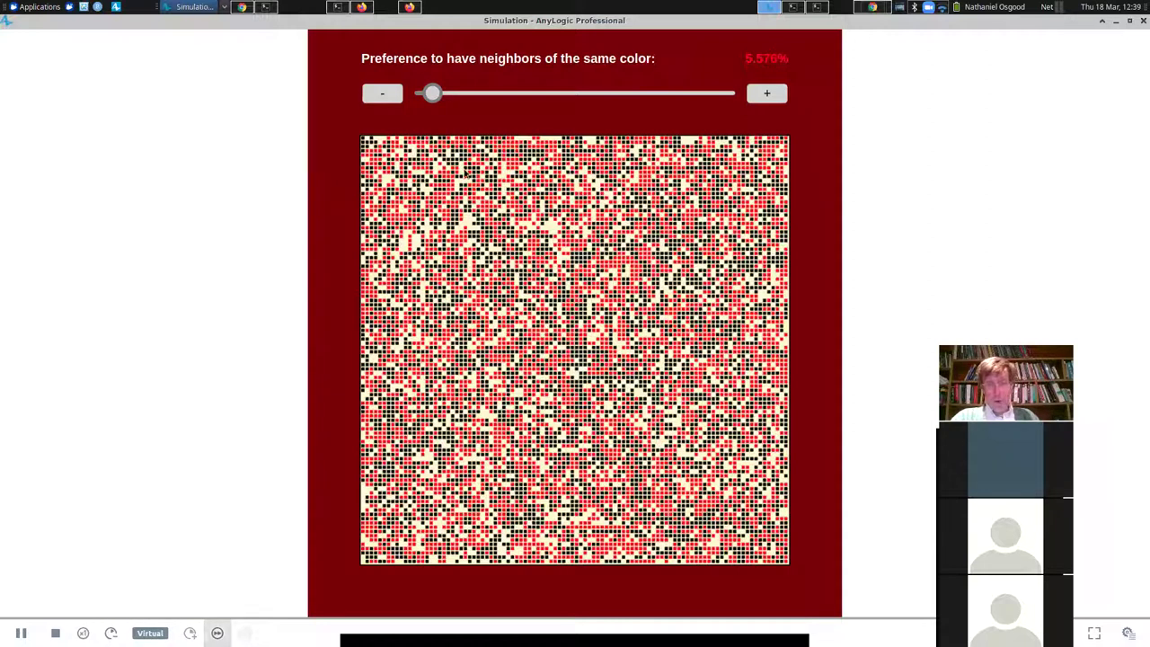
# Raise the neighbour preference stepwise from about 0.27 to half, then to about 82%.
pyautogui.moveTo(500, 100)
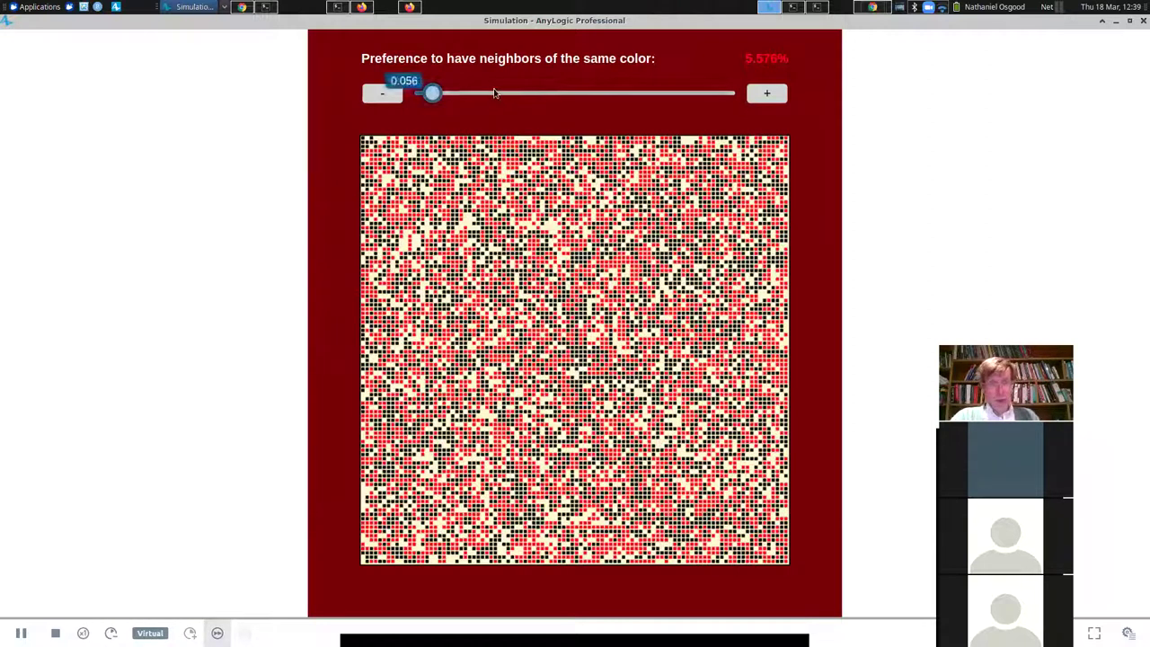
pyautogui.click(501, 94)
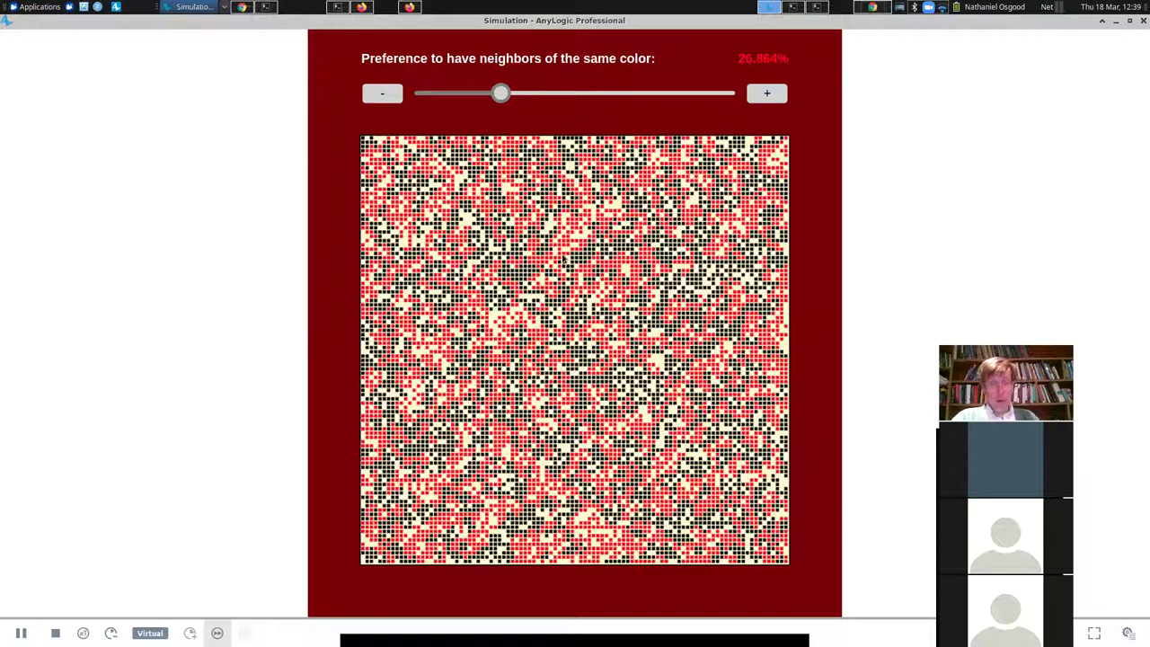
pyautogui.click(573, 93)
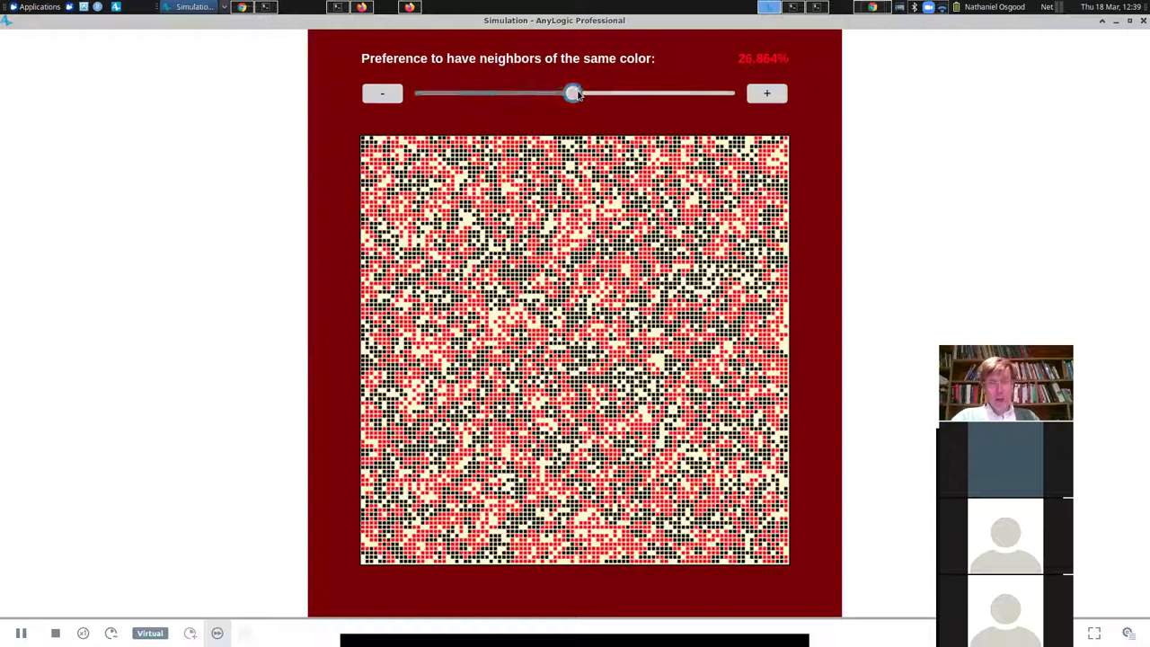
pyautogui.moveTo(575, 94); pyautogui.dragTo(596, 95)
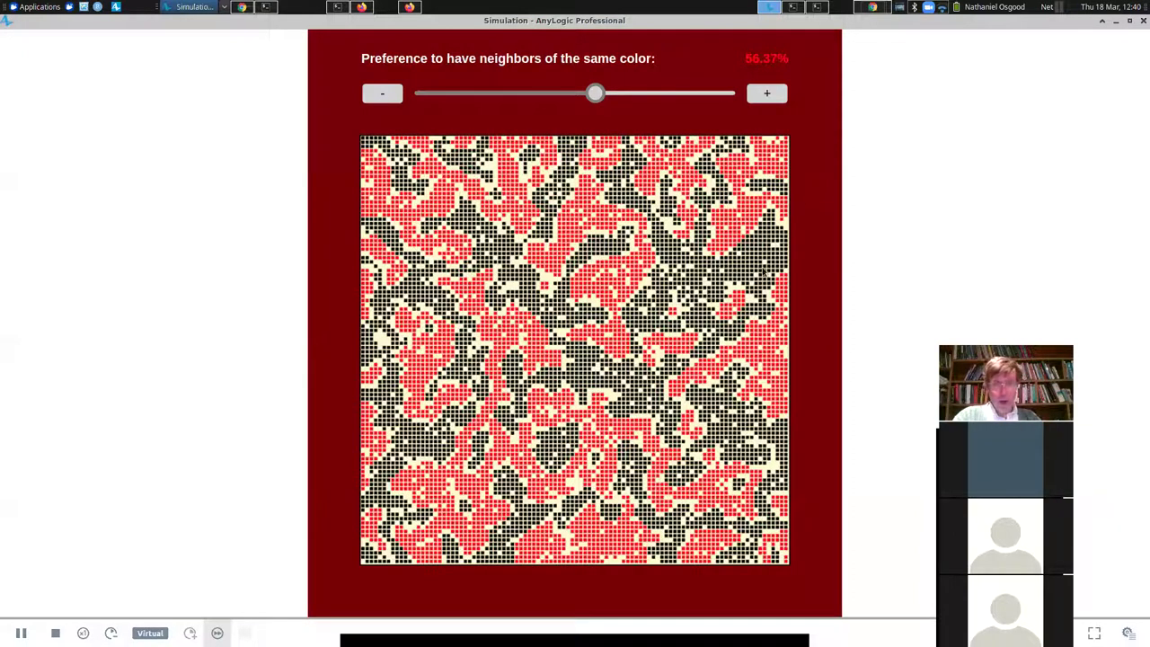
pyautogui.click(673, 94)
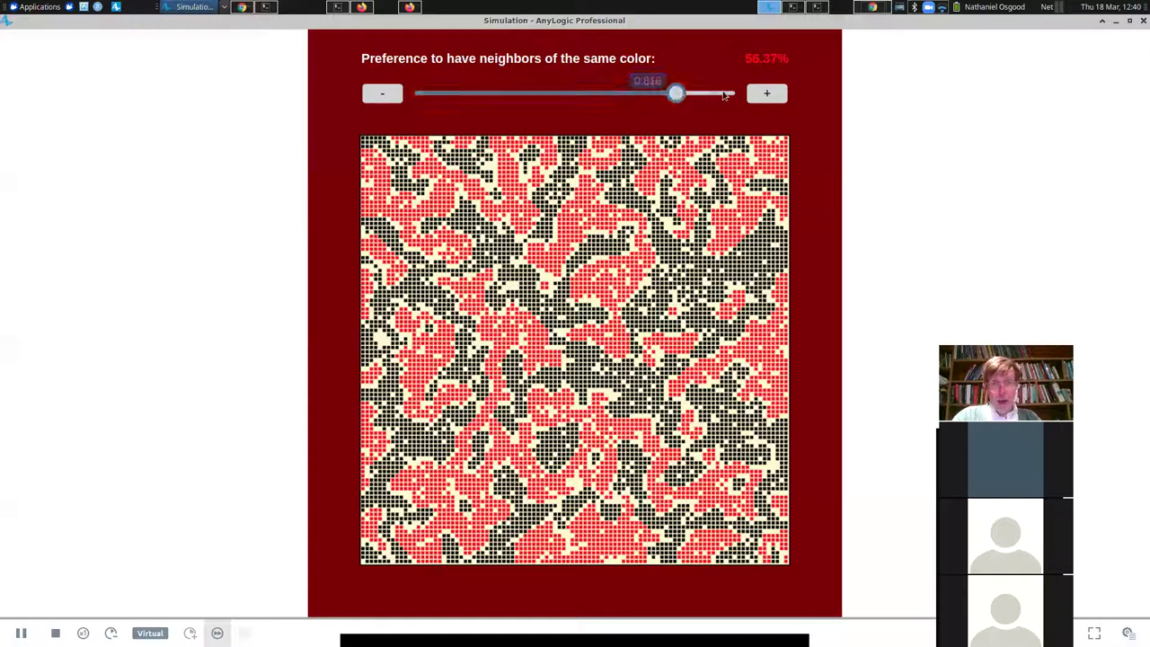
pyautogui.click(672, 94)
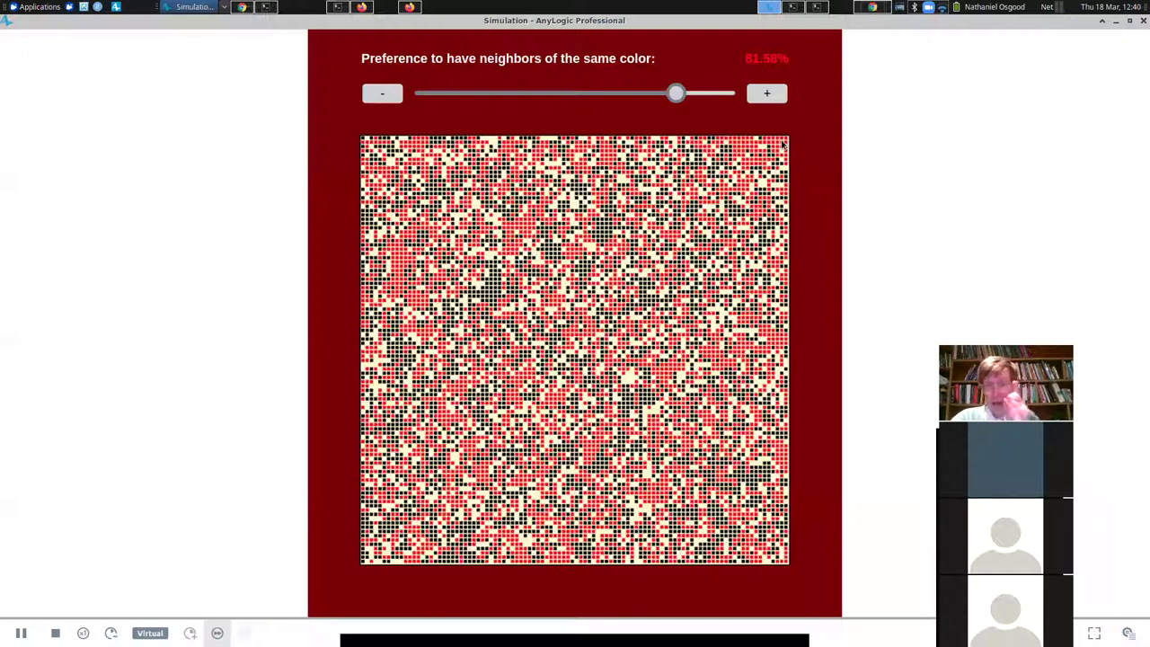
# Close the Schelling simulation window and switch to the YouTube browser window.
pyautogui.click(1141, 27)
pyautogui.hotkey('alt', 'Tab')
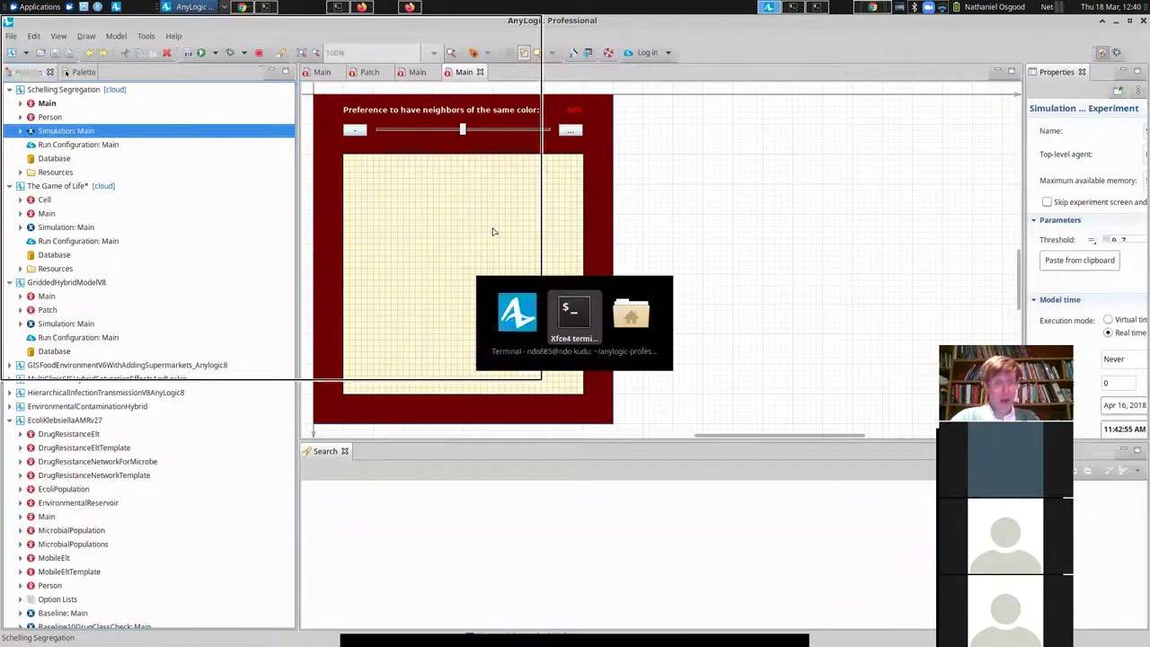
pyautogui.hotkey('alt', 'Tab')
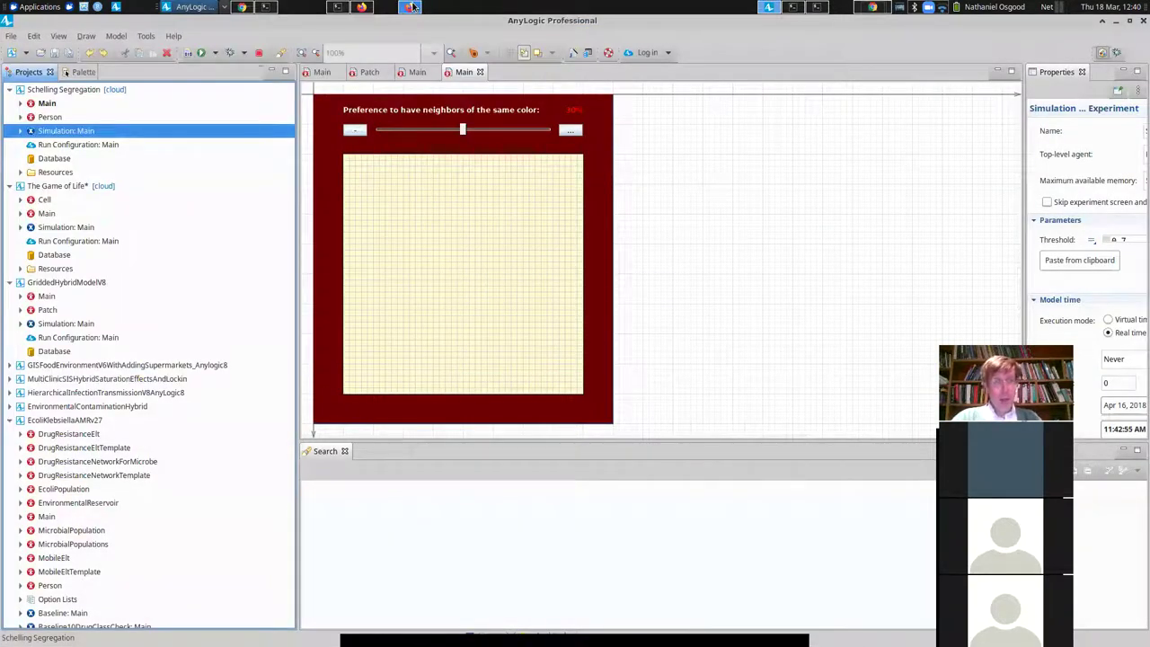
pyautogui.click(408, 7)
pyautogui.click(360, 6)
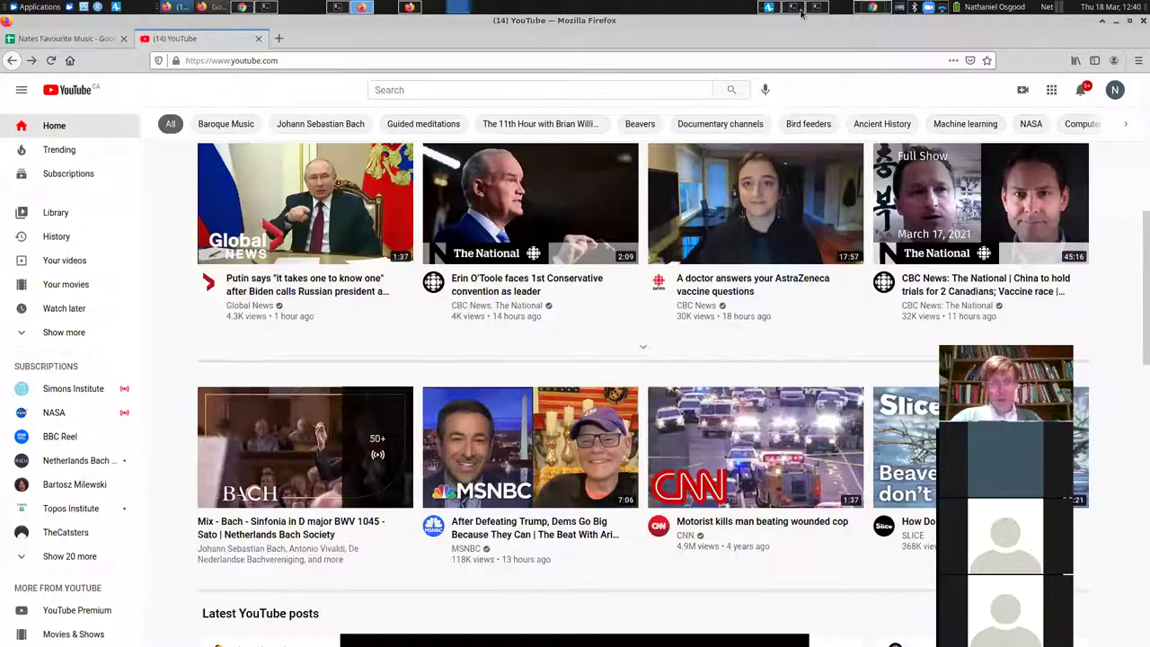
# Bring the Mobility lecture slide up full screen in Chrome.
pyautogui.click(875, 6)
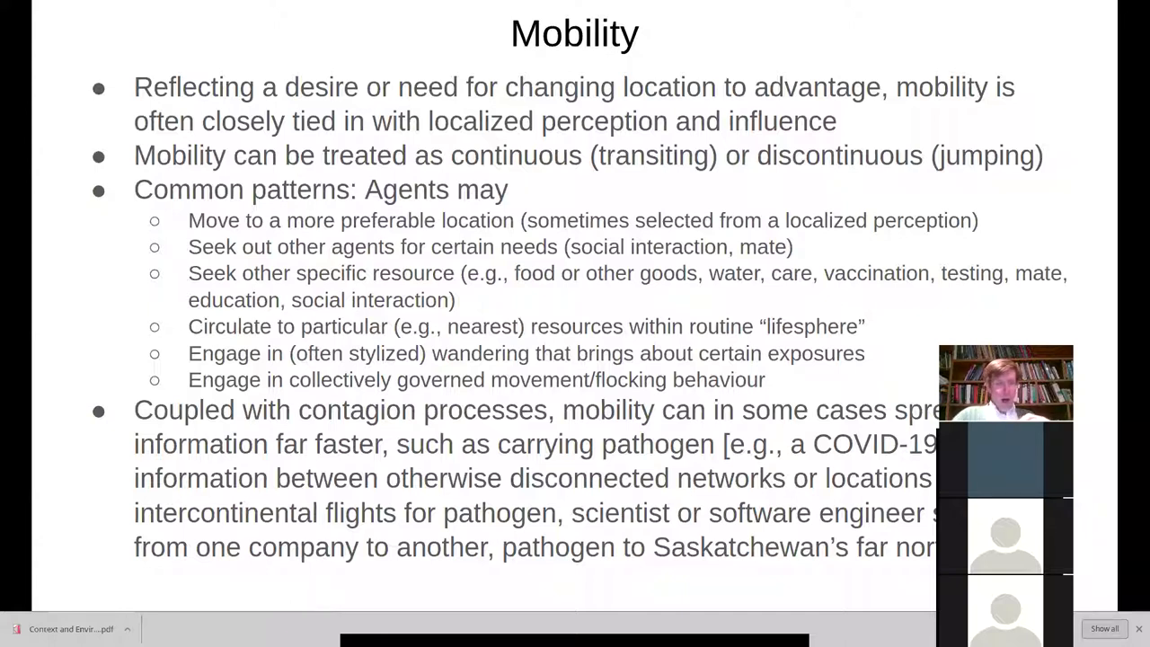
pyautogui.hotkey('alt', 'Tab')
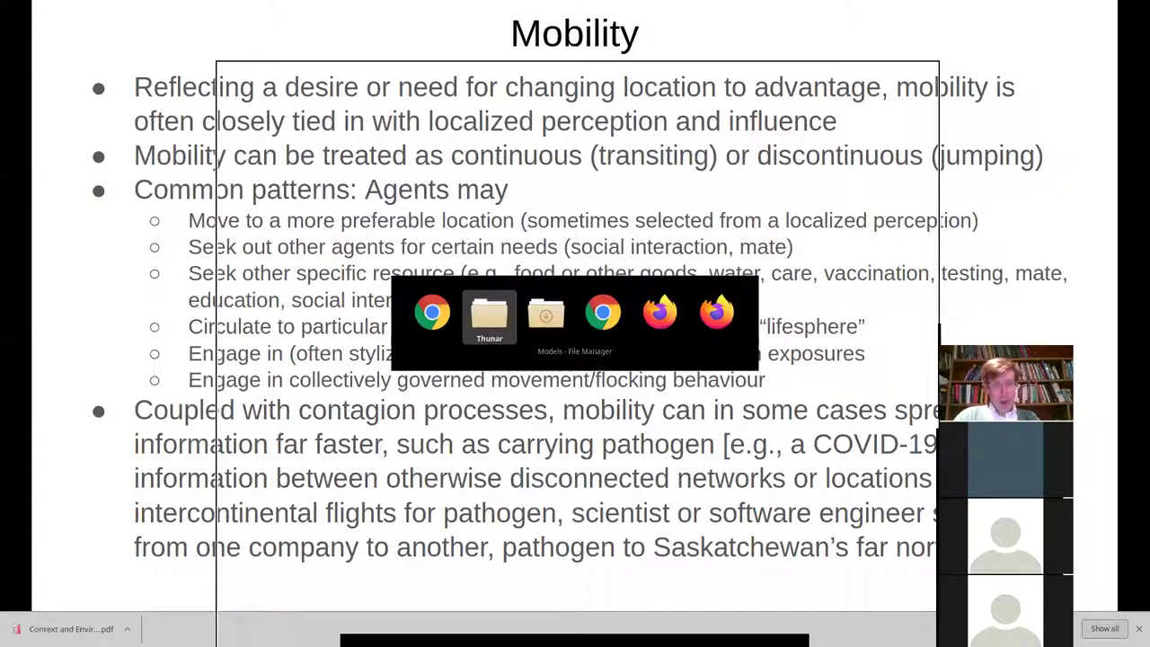
pyautogui.hotkey('alt', 'Tab')
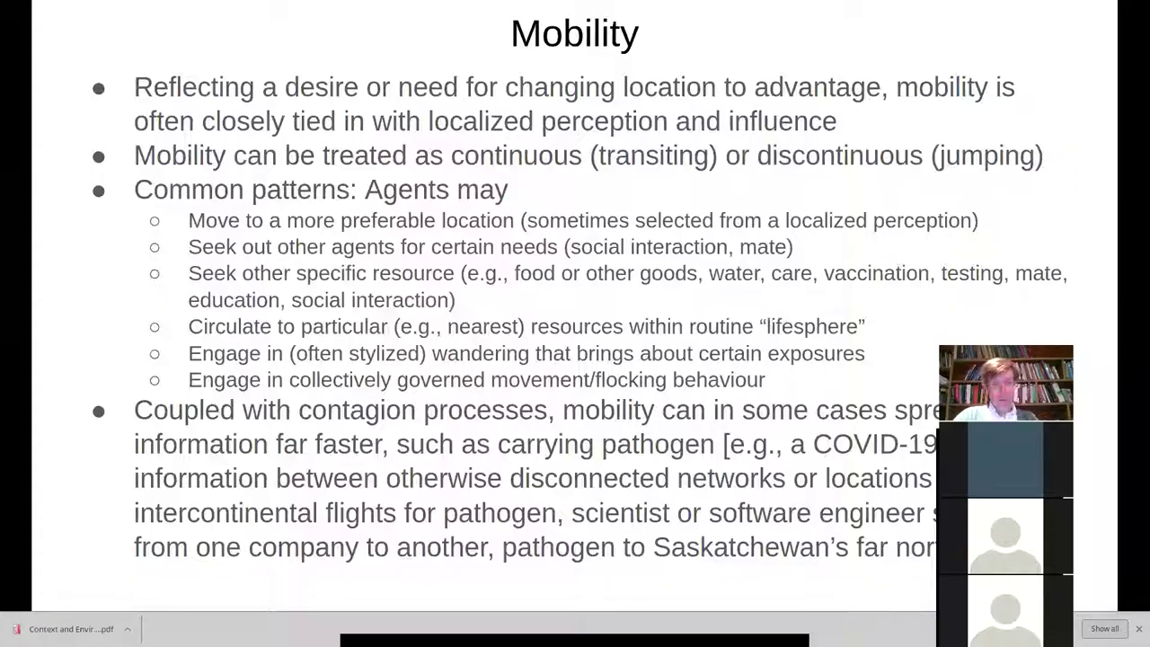
# Advance to the Example Models slide, then switch away from the slides.
pyautogui.press('Right')
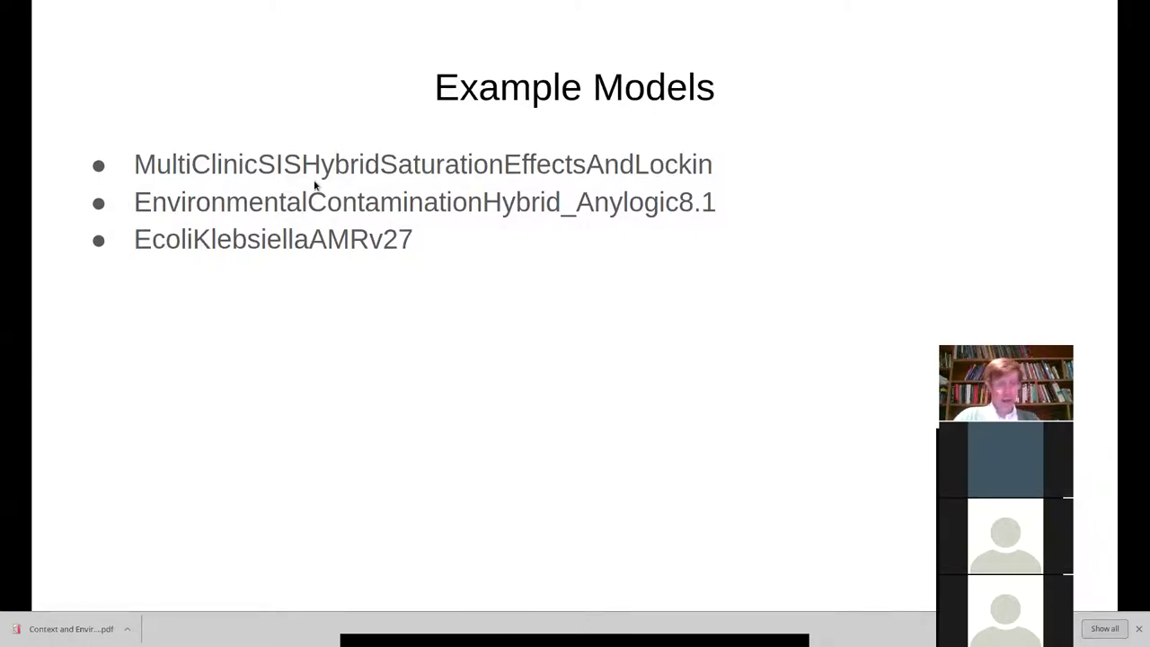
pyautogui.press('Left')
pyautogui.press('Right')
pyautogui.hotkey('alt', 'Tab')
pyautogui.hotkey('alt', 'Tab')
pyautogui.hotkey('alt', 'Tab')
pyautogui.hotkey('alt', 'Tab')
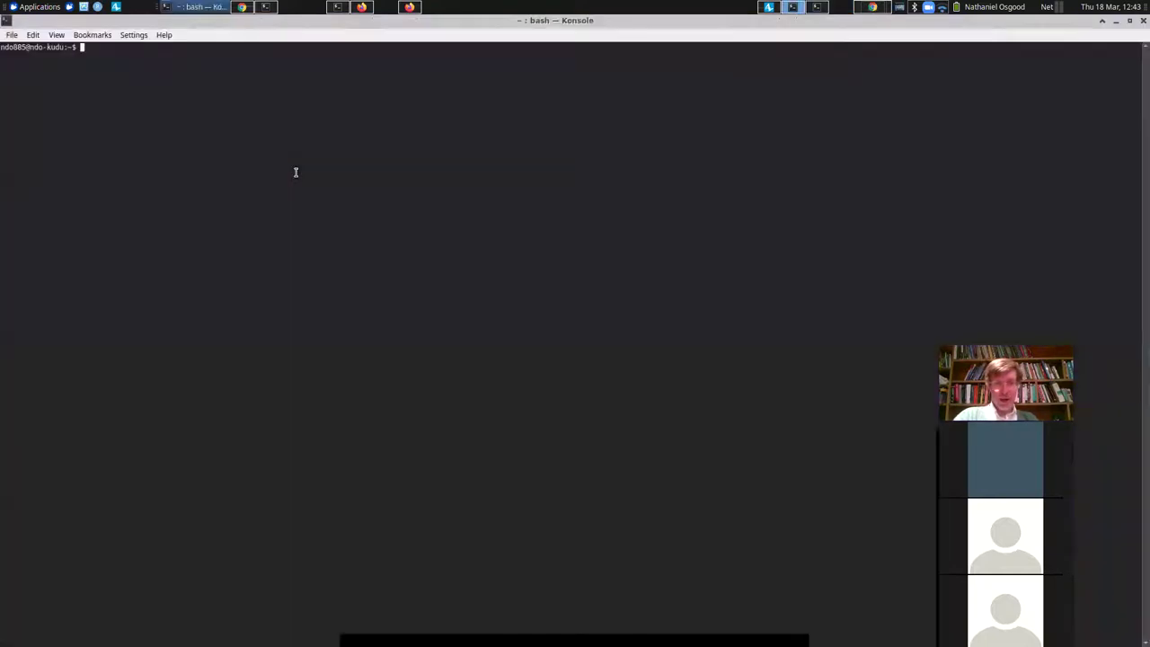
# Expand the MultiClinicSISHybridSaturationEffectsAndLockin project and open its Main agent diagram.
pyautogui.hotkey('alt', 'Tab')
pyautogui.hotkey('alt', 'Tab')
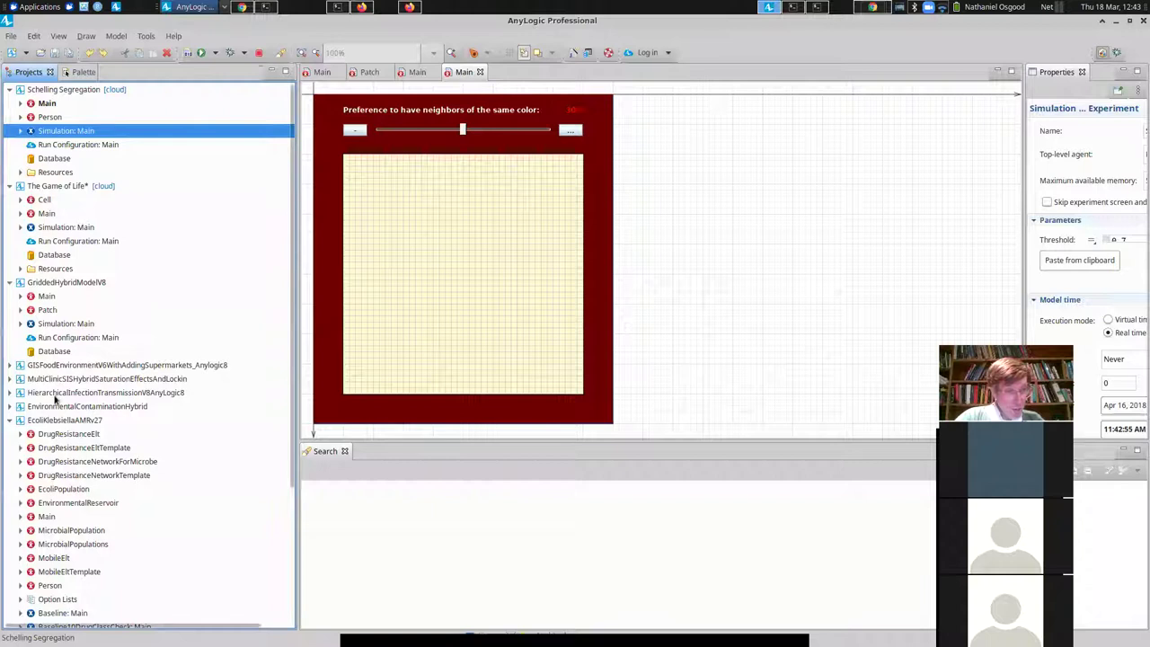
pyautogui.doubleClick(65, 371)
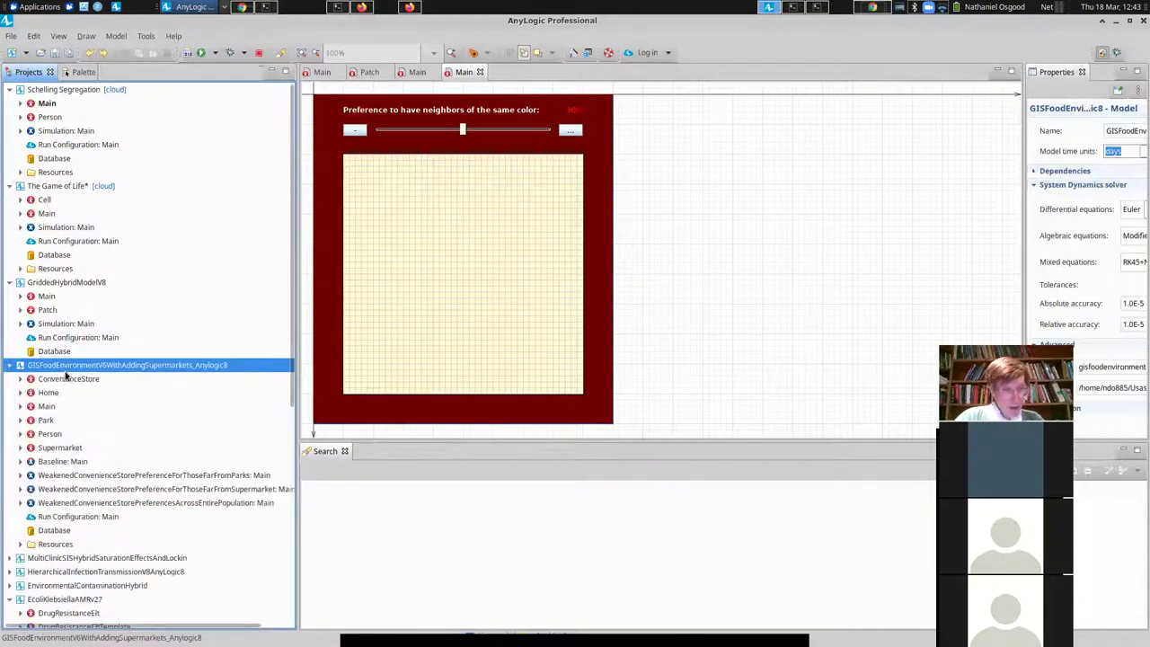
pyautogui.click(12, 368)
pyautogui.doubleClick(18, 378)
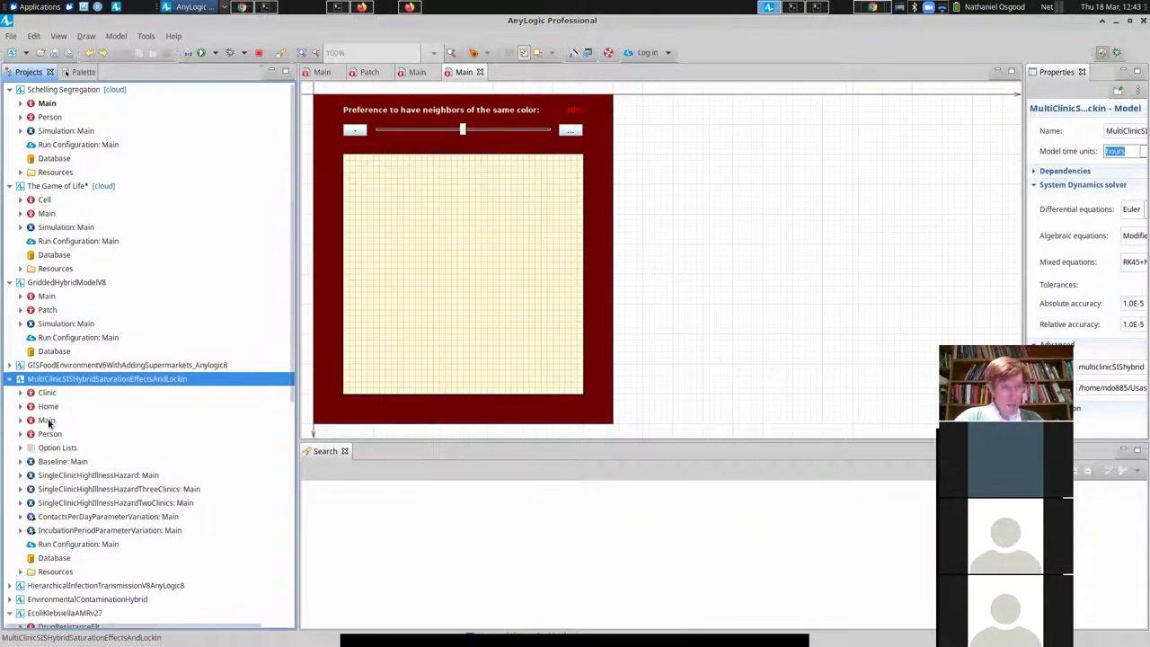
pyautogui.click(56, 463)
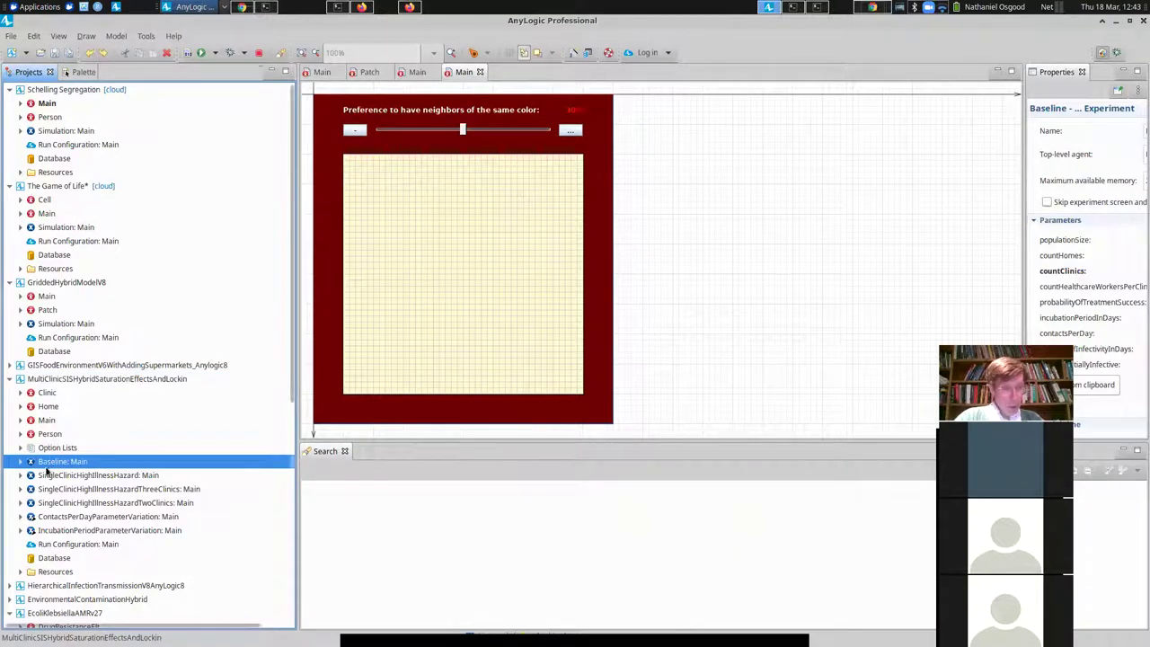
pyautogui.click(47, 420)
pyautogui.doubleClick(46, 420)
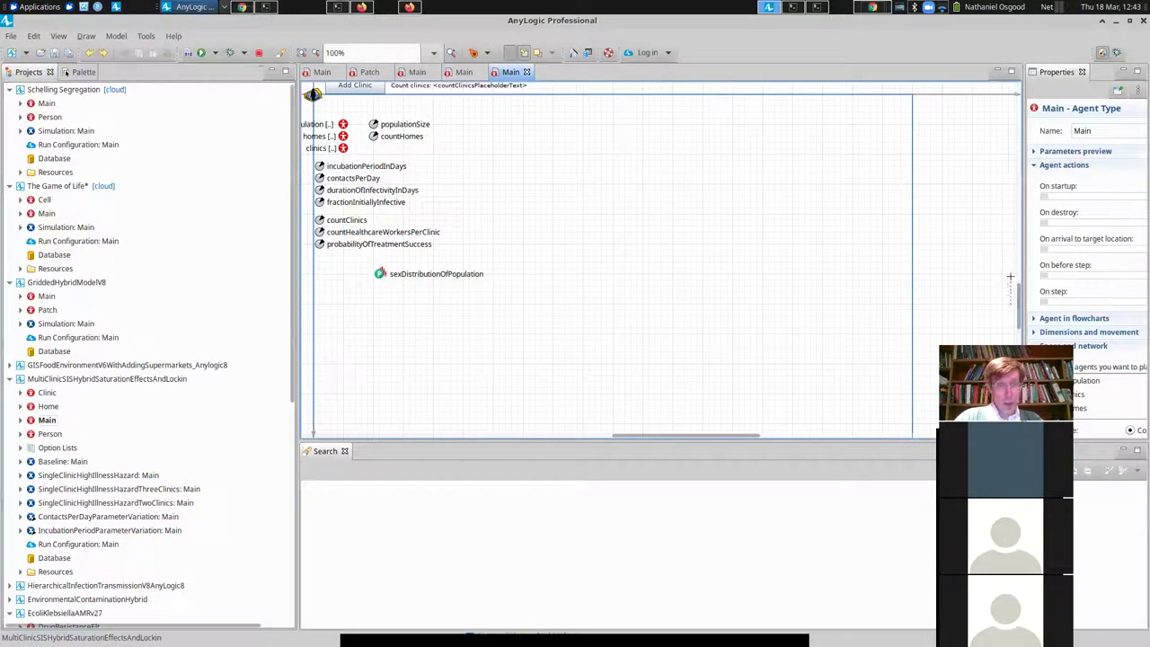
pyautogui.moveTo(1019, 315); pyautogui.dragTo(1005, 219)
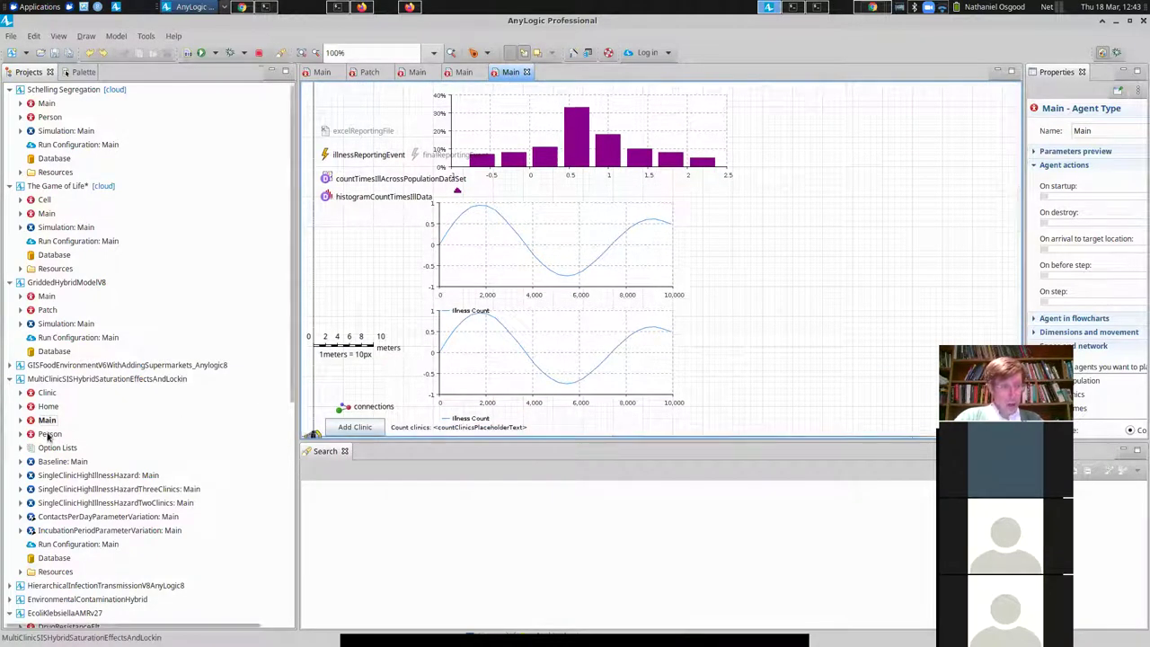
# Open the Clinic and Home diagrams, then the Person agent's statecharts.
pyautogui.doubleClick(47, 394)
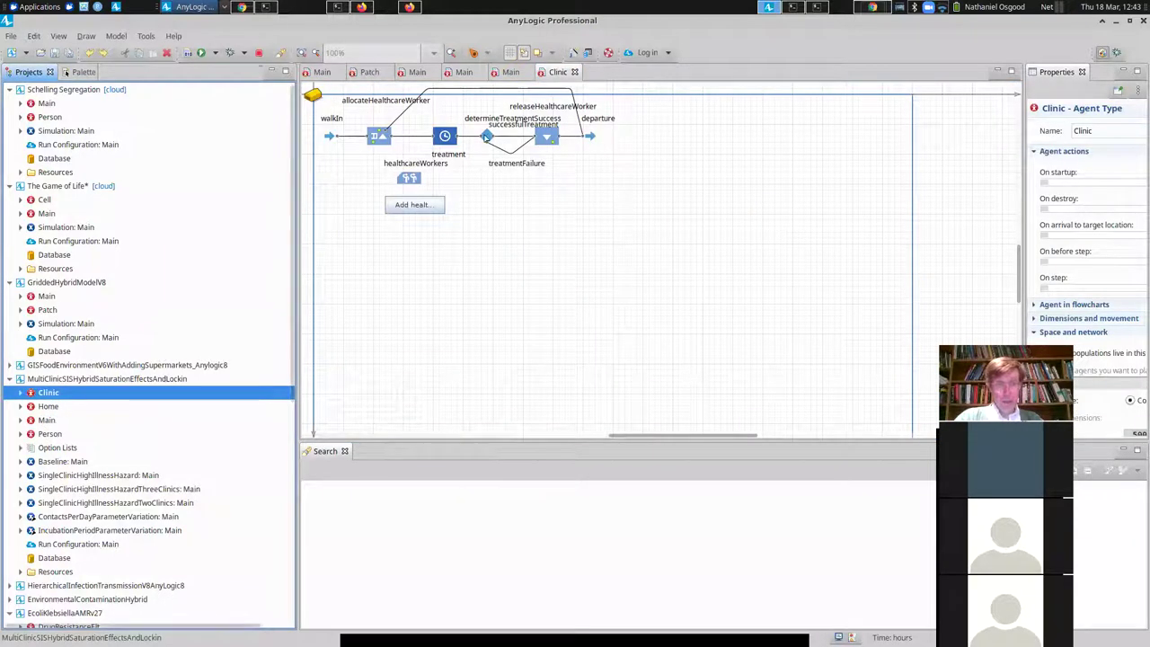
pyautogui.click(42, 409)
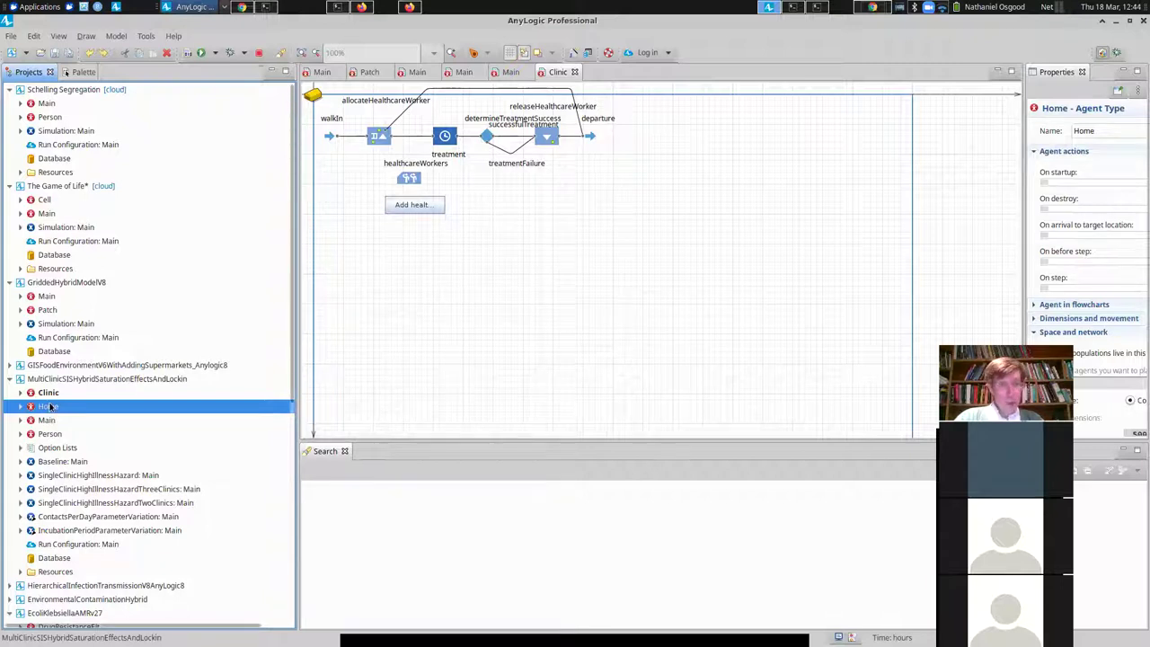
pyautogui.doubleClick(49, 407)
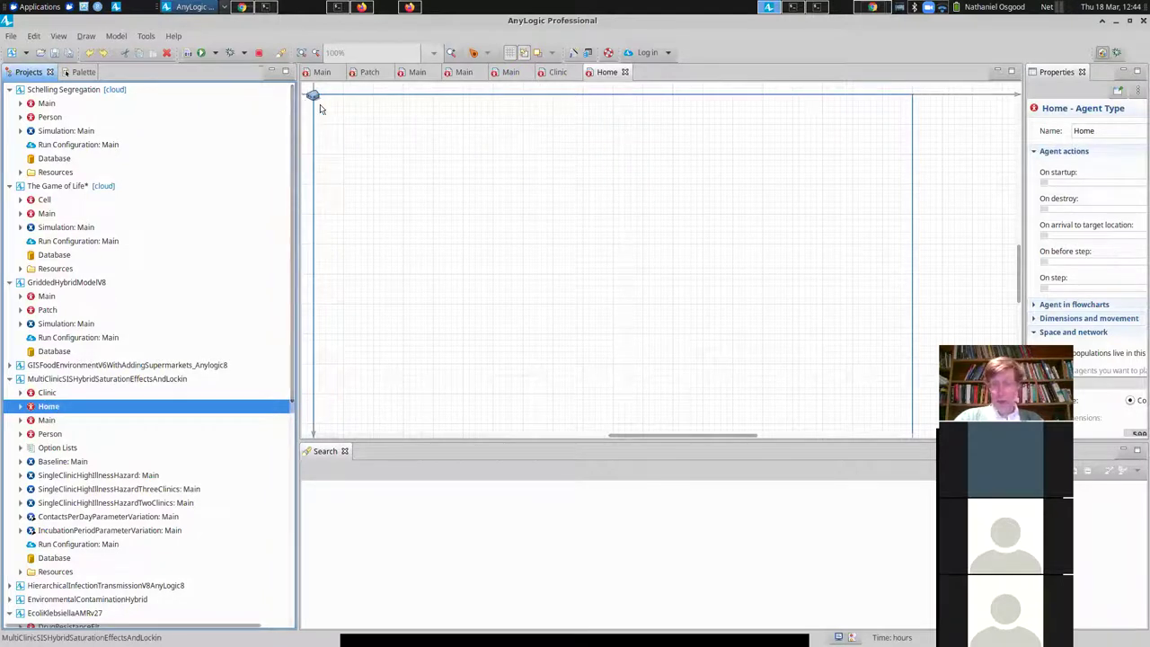
pyautogui.click(49, 438)
pyautogui.doubleClick(48, 438)
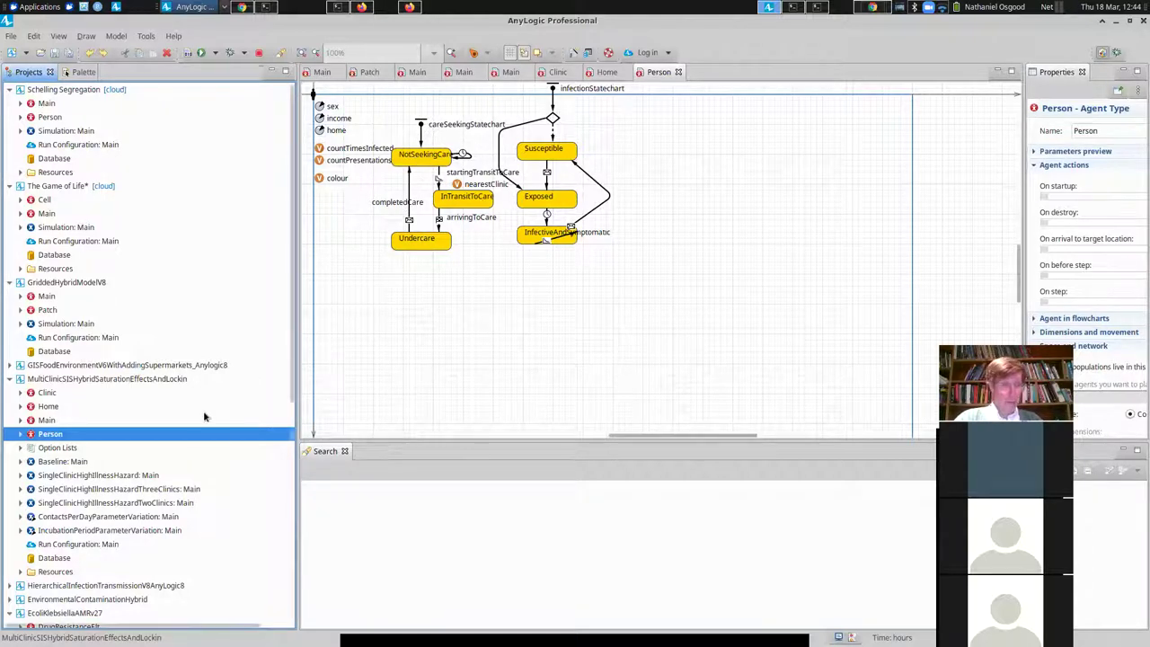
# Run the multi-clinic Baseline: Main experiment, then return to the model editor.
pyautogui.rightClick(70, 473)
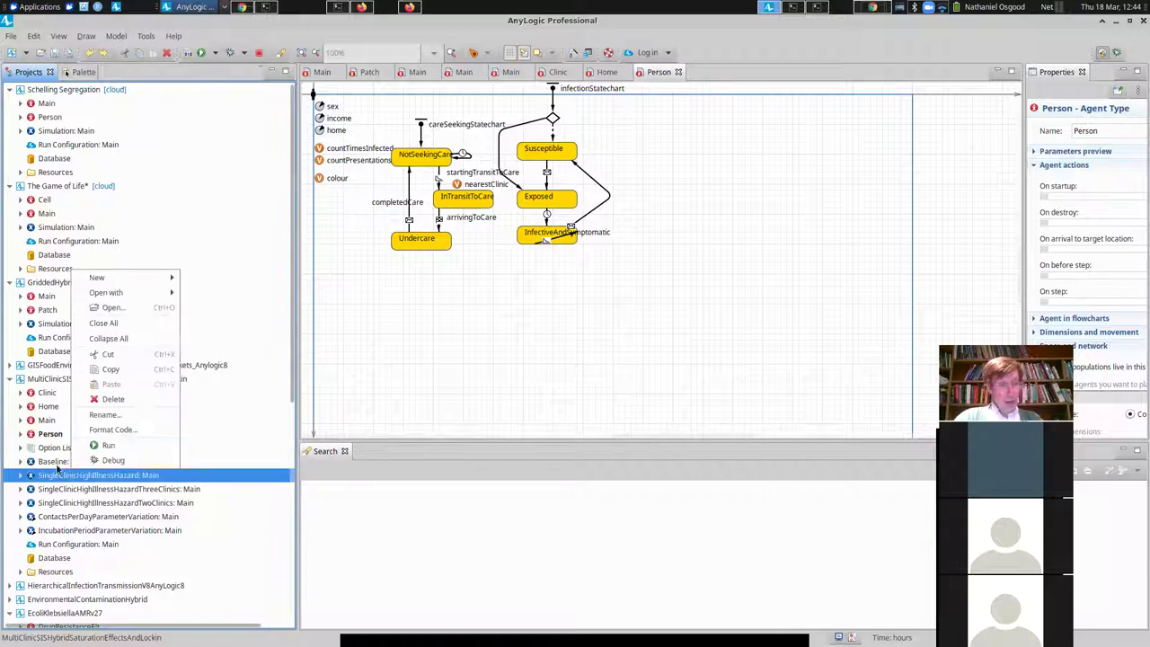
pyautogui.click(52, 462)
pyautogui.rightClick(52, 463)
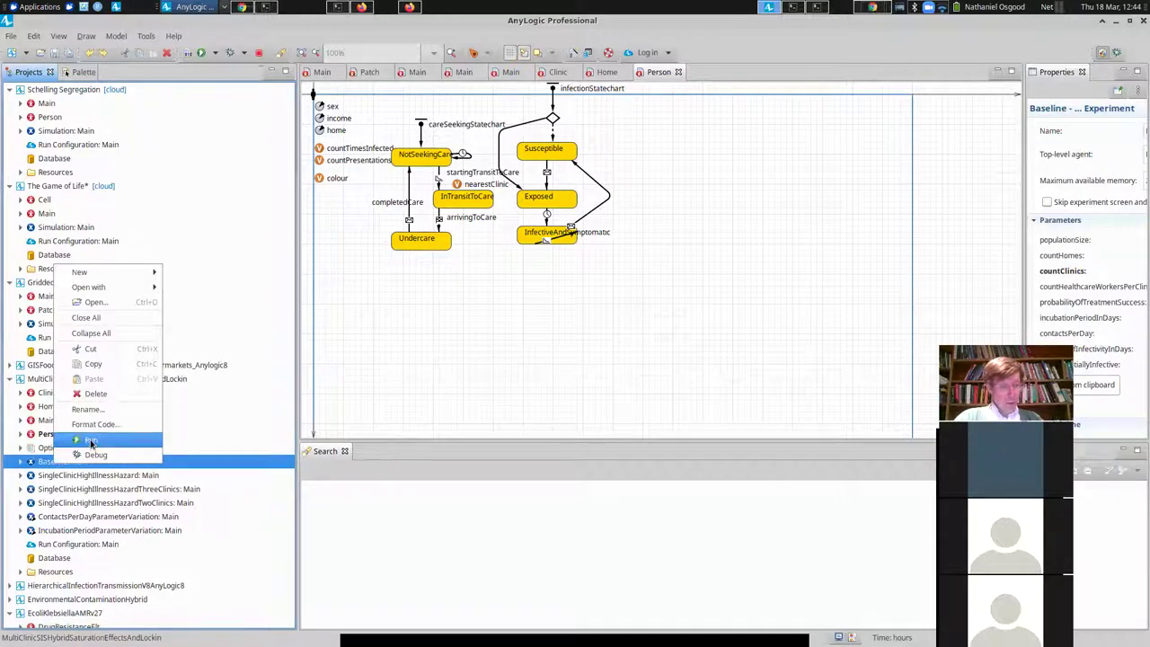
pyautogui.click(91, 440)
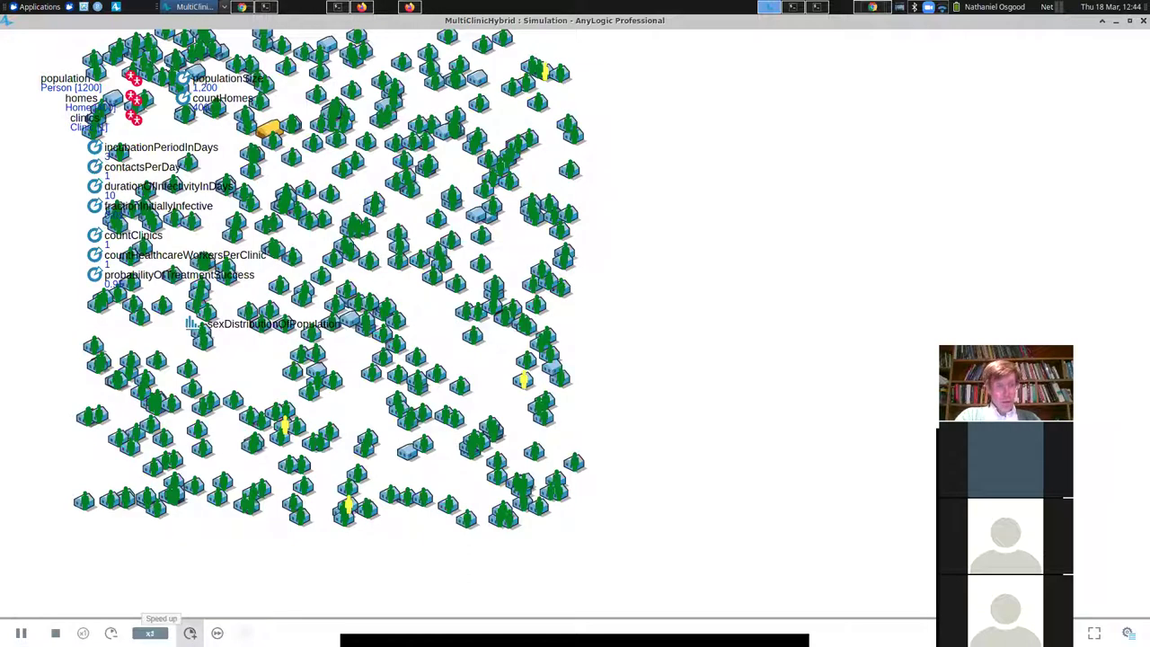
pyautogui.hotkey('alt', 'Tab')
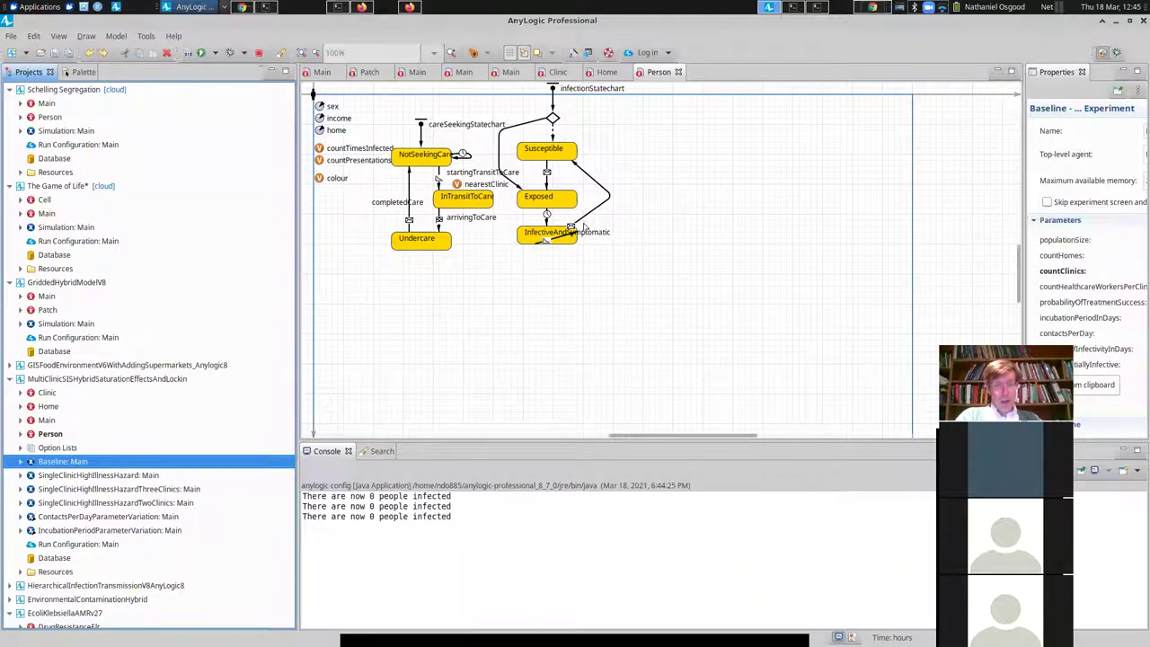
# Select the waningOfImmunity2 transition and widen Properties to read its "Cured" message trigger.
pyautogui.click(586, 219)
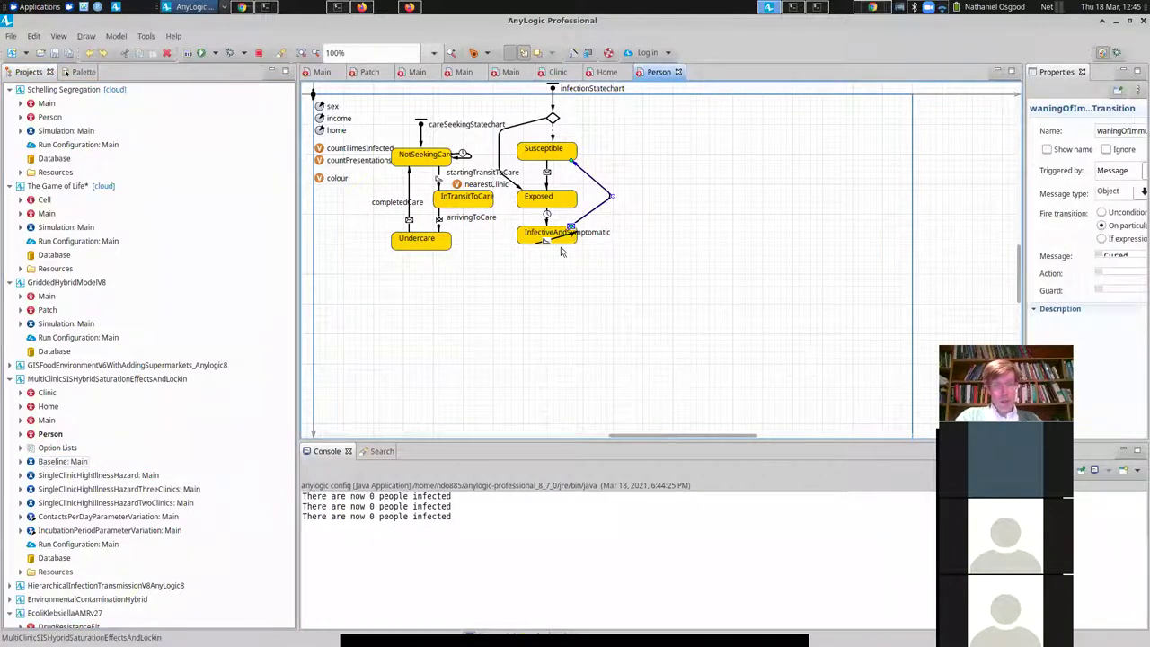
pyautogui.hotkey('alt', 'Tab')
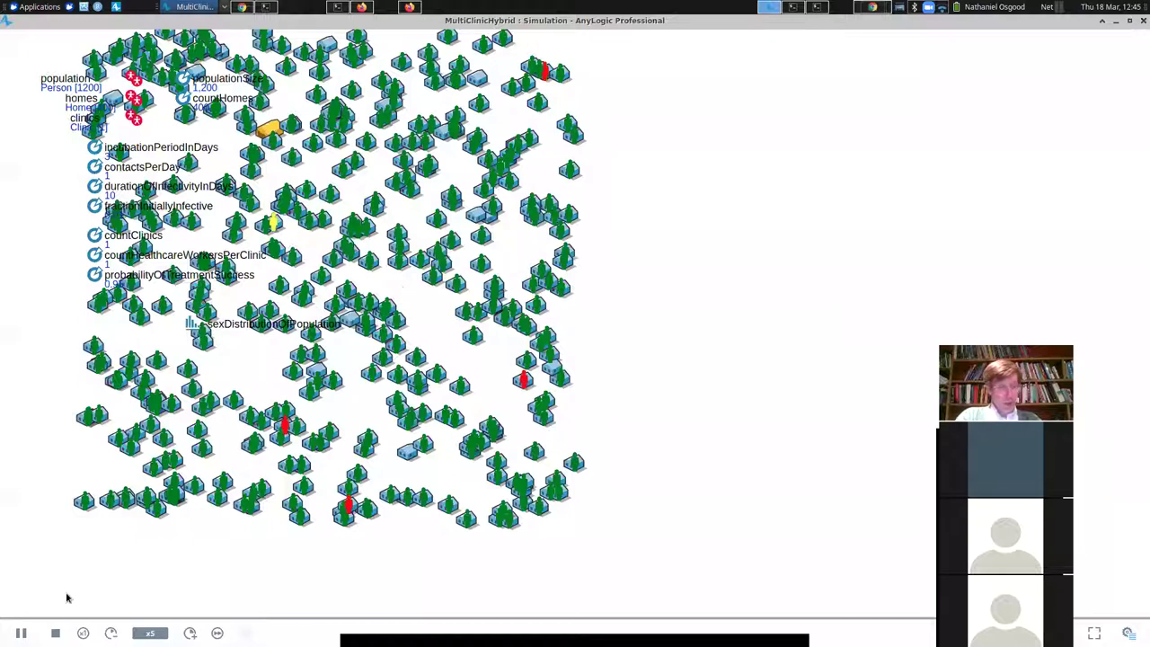
pyautogui.hotkey('alt', 'Tab')
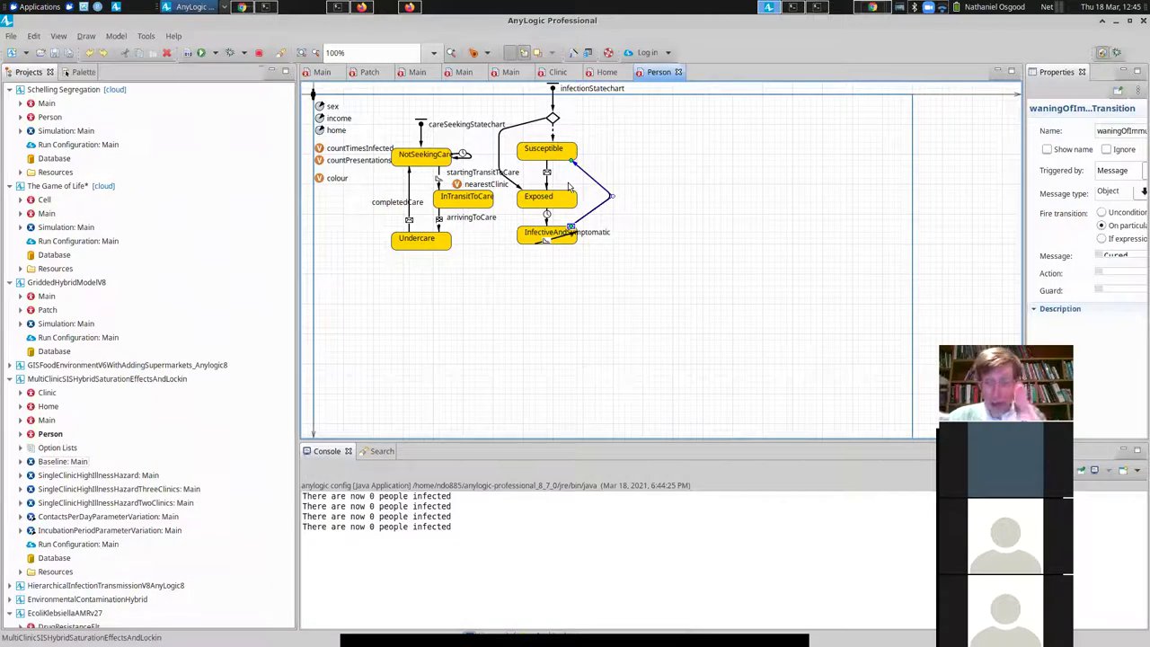
pyautogui.click(544, 240)
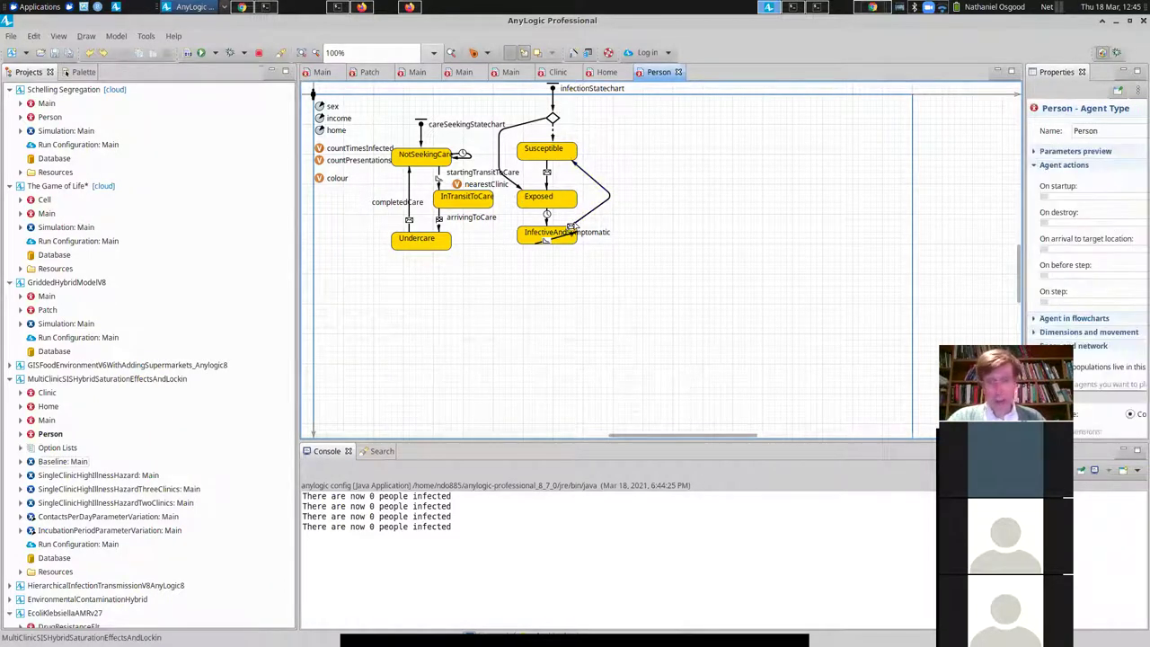
pyautogui.click(580, 224)
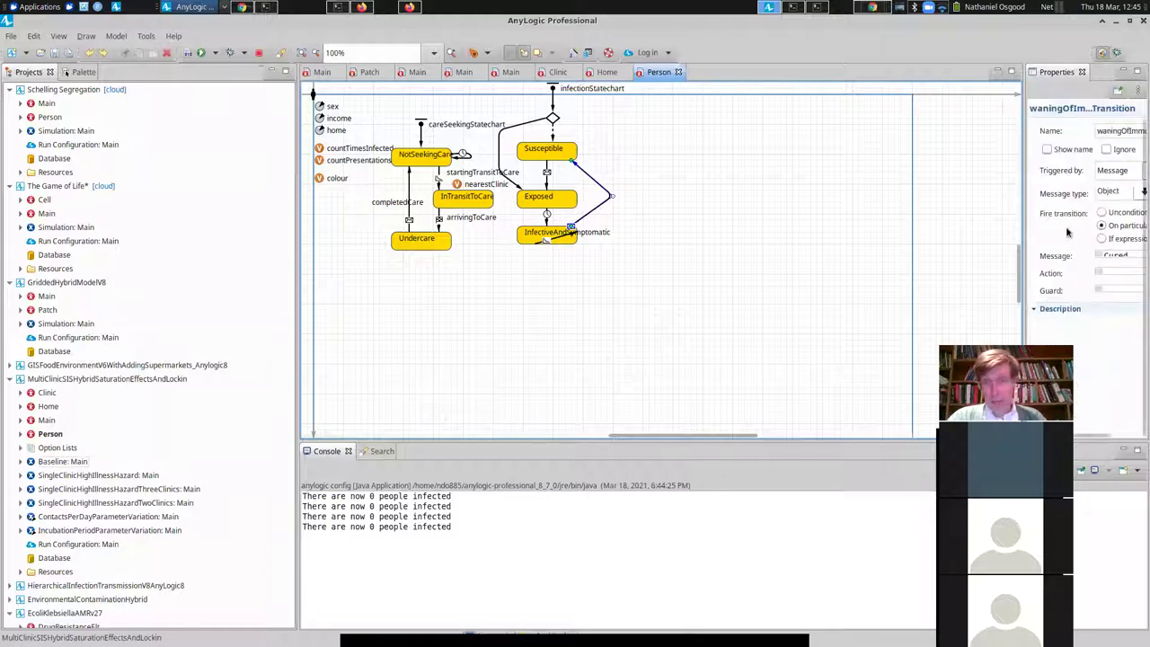
pyautogui.moveTo(1018, 231); pyautogui.dragTo(545, 233)
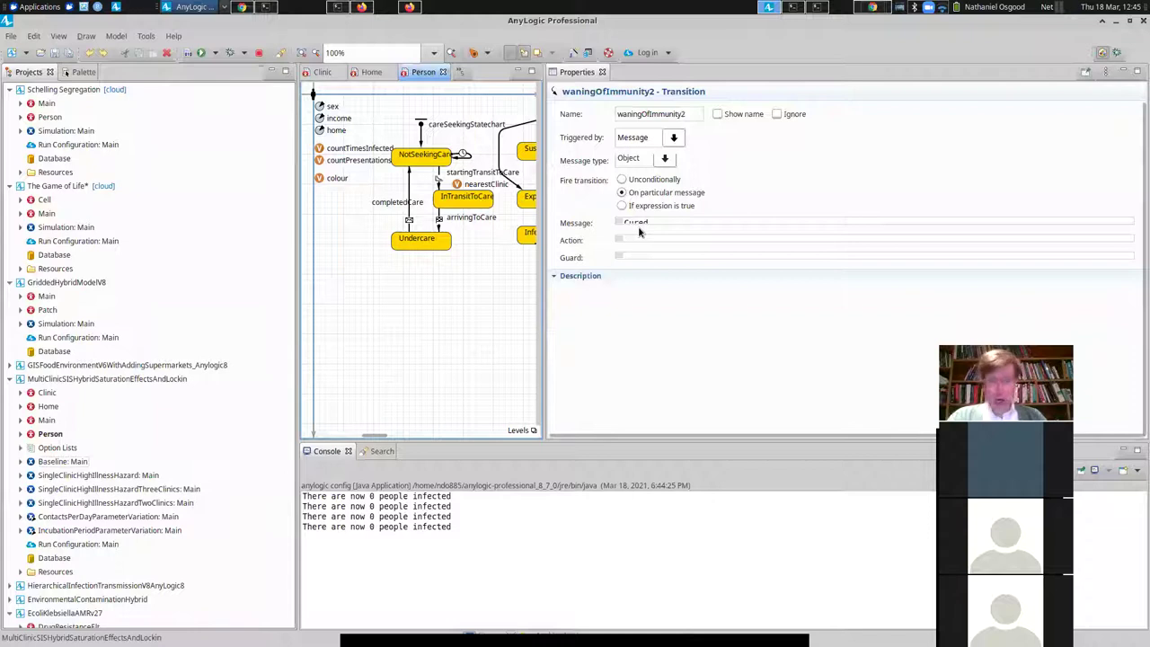
pyautogui.moveTo(540, 324); pyautogui.dragTo(754, 314)
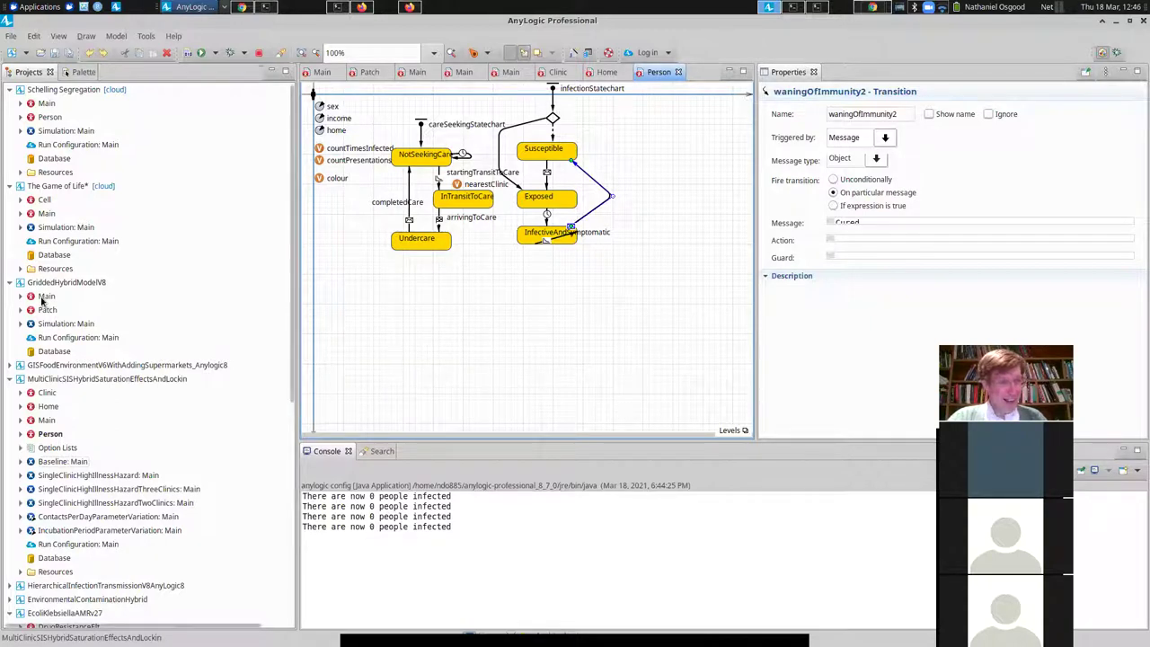
# In the Clinic flowchart, select determineTreatmentSuccess's on-exit (true) code self.send(Cured, agent).
pyautogui.doubleClick(45, 393)
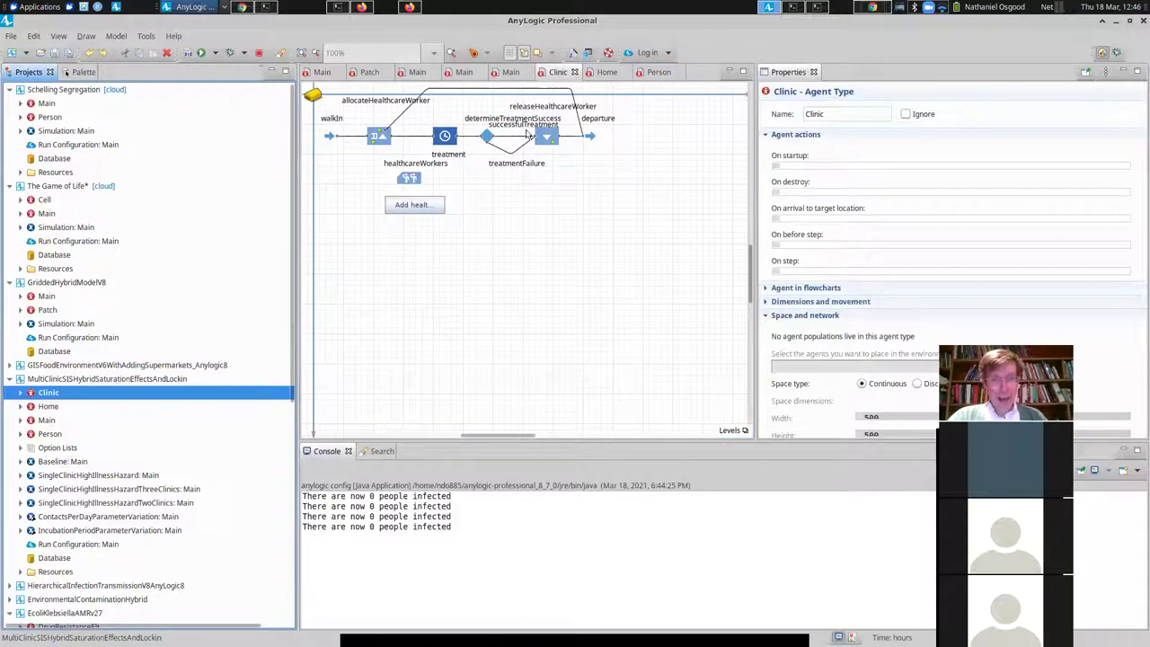
pyautogui.click(518, 137)
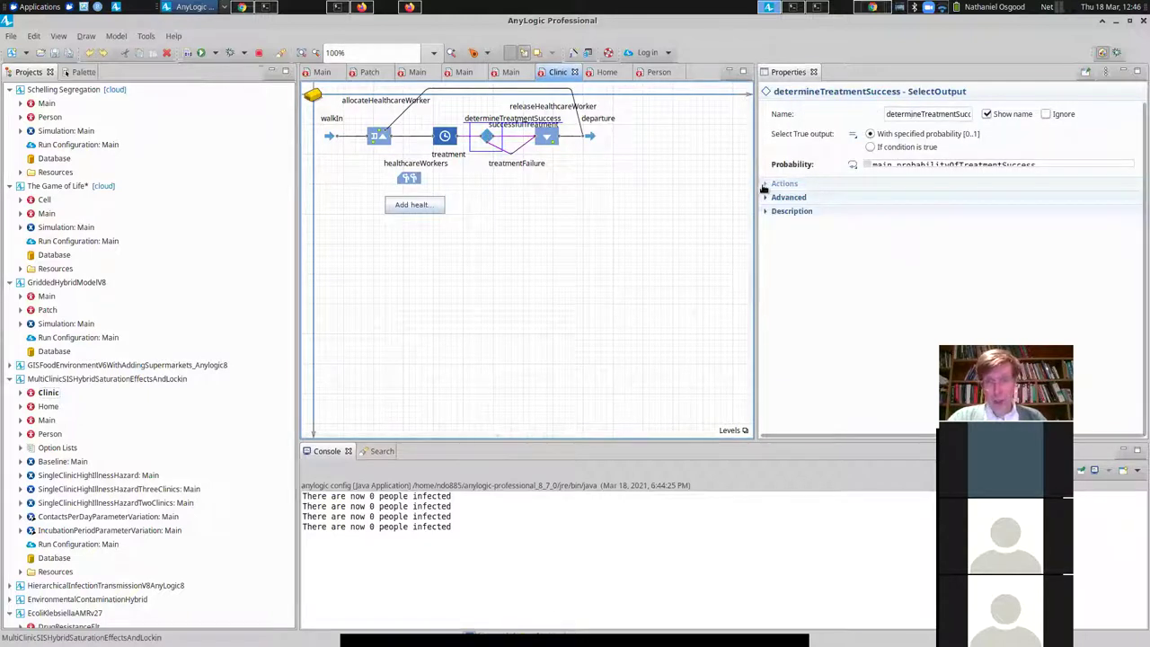
pyautogui.click(764, 183)
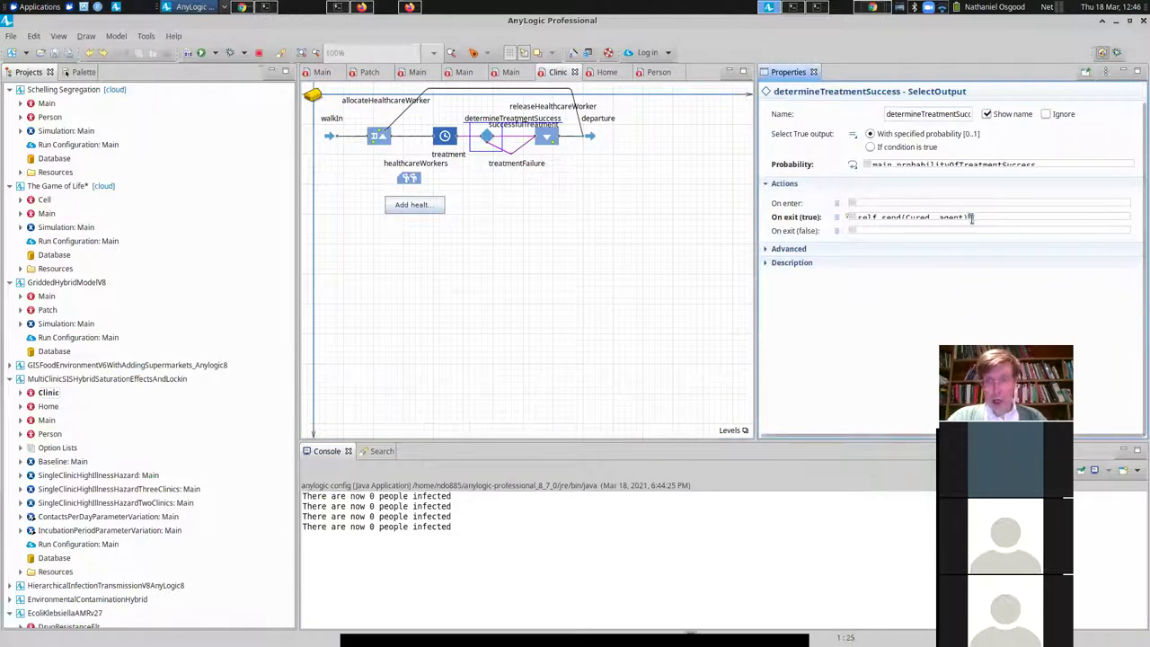
pyautogui.moveTo(972, 217); pyautogui.dragTo(824, 219)
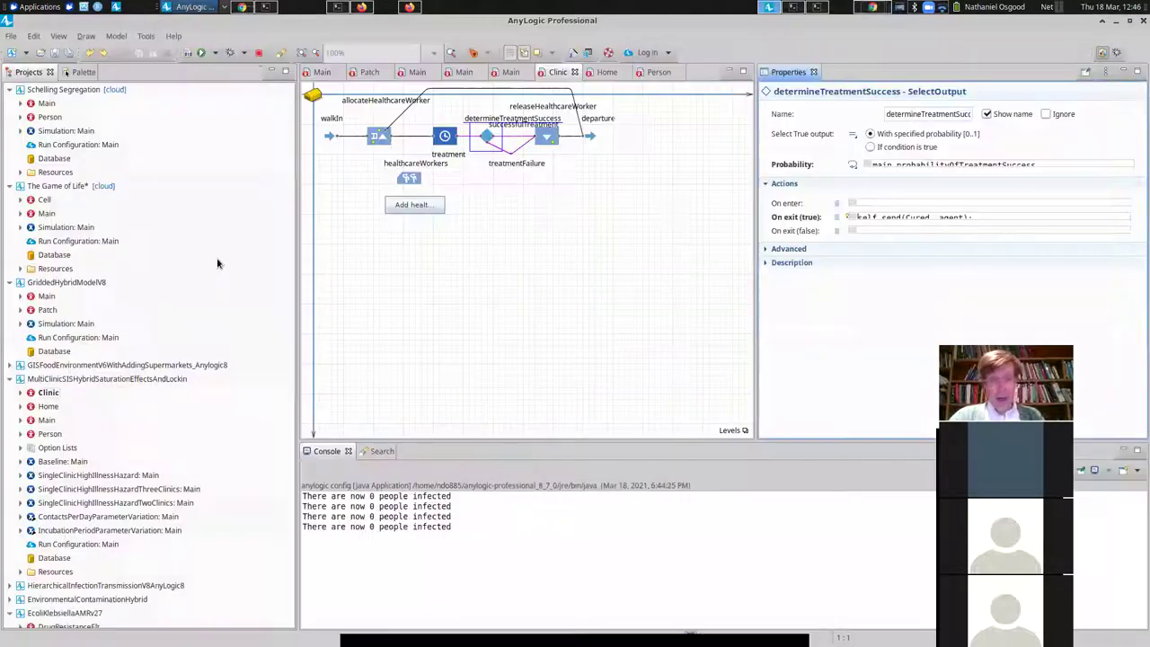
pyautogui.hotkey('alt', 'Tab')
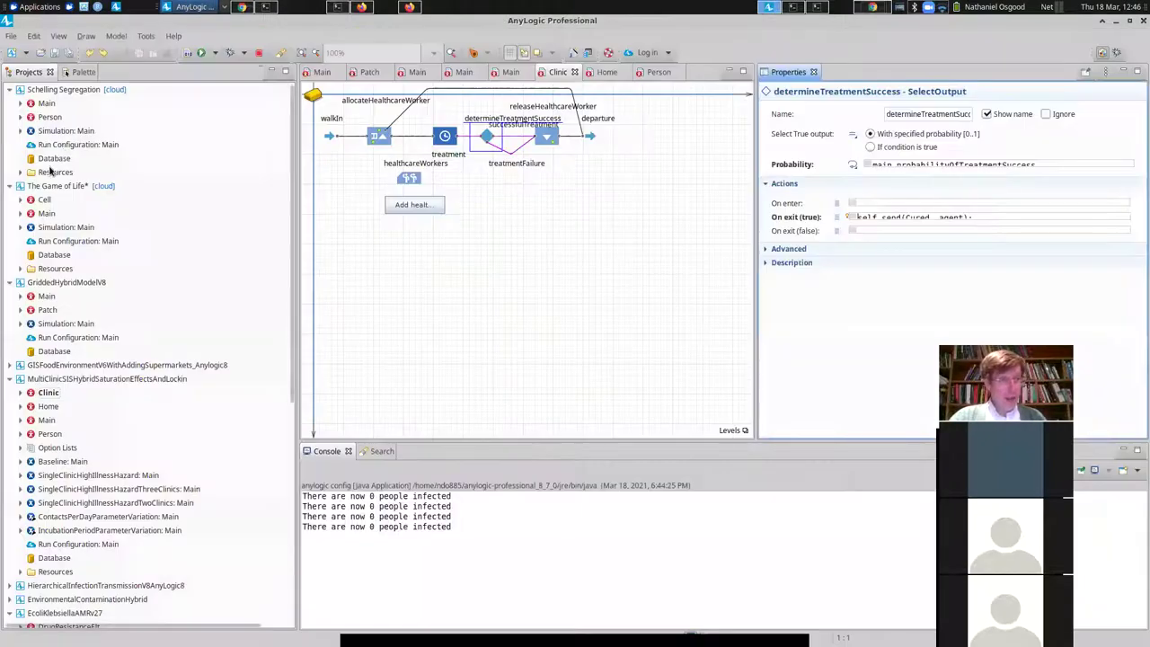
# Run the simulation flat out, then at x500, bringing the Illness Count and times-ill histogram into view.
pyautogui.doubleClick(51, 437)
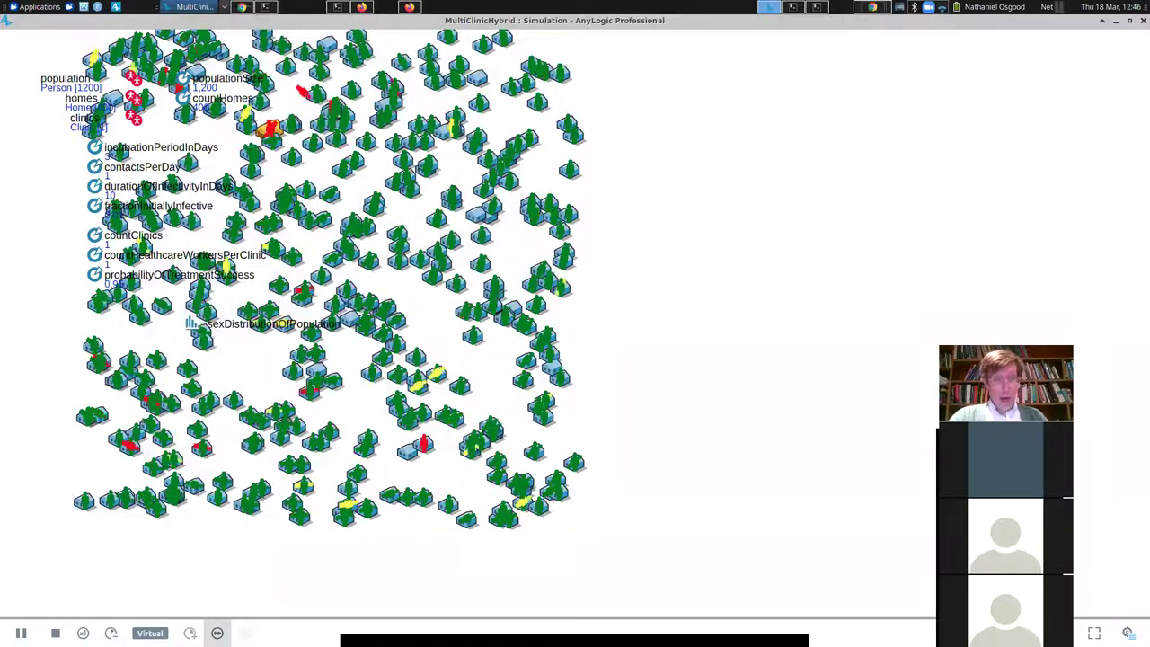
pyautogui.click(218, 633)
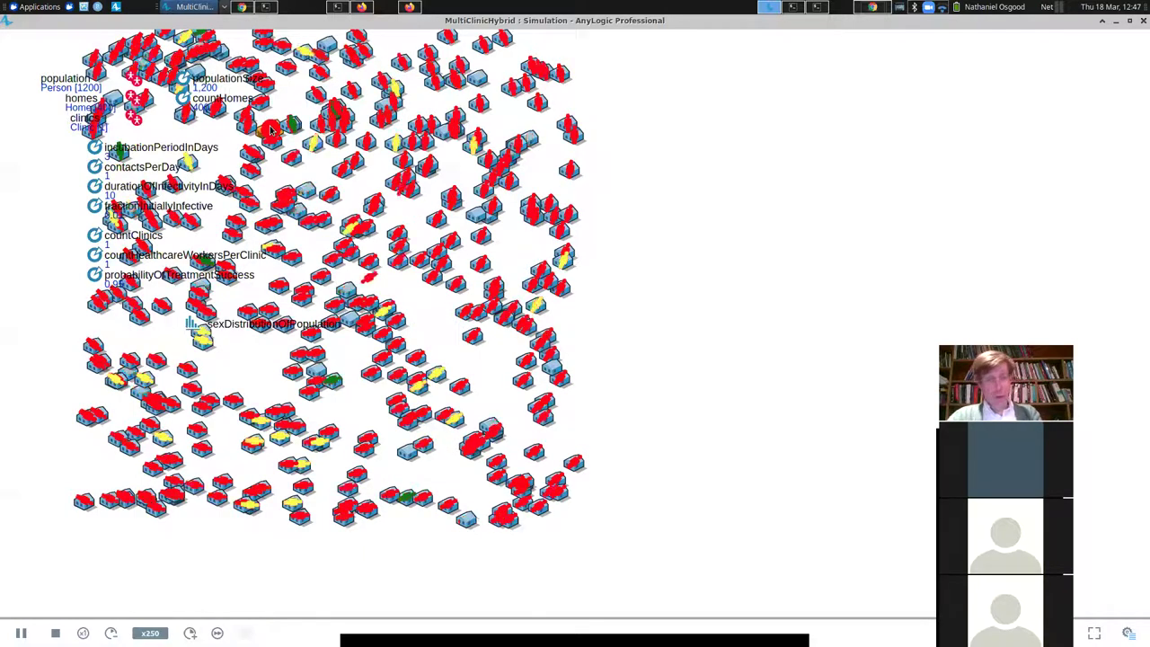
pyautogui.scroll(8, 447, 145)
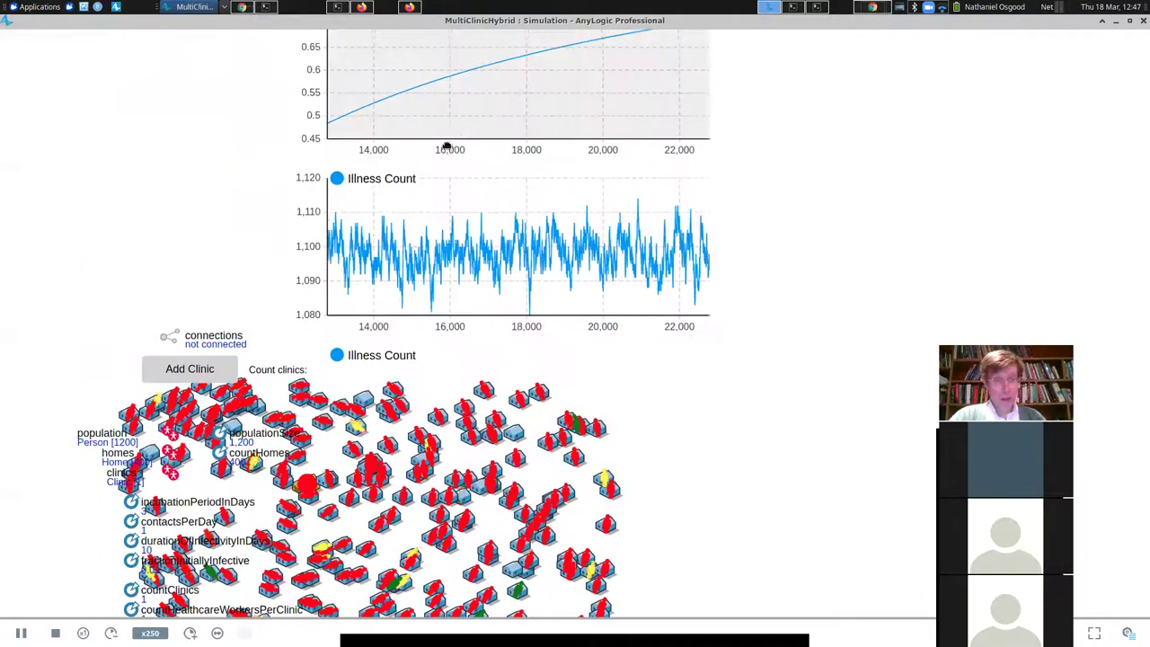
pyautogui.moveTo(447, 146); pyautogui.dragTo(305, 248)
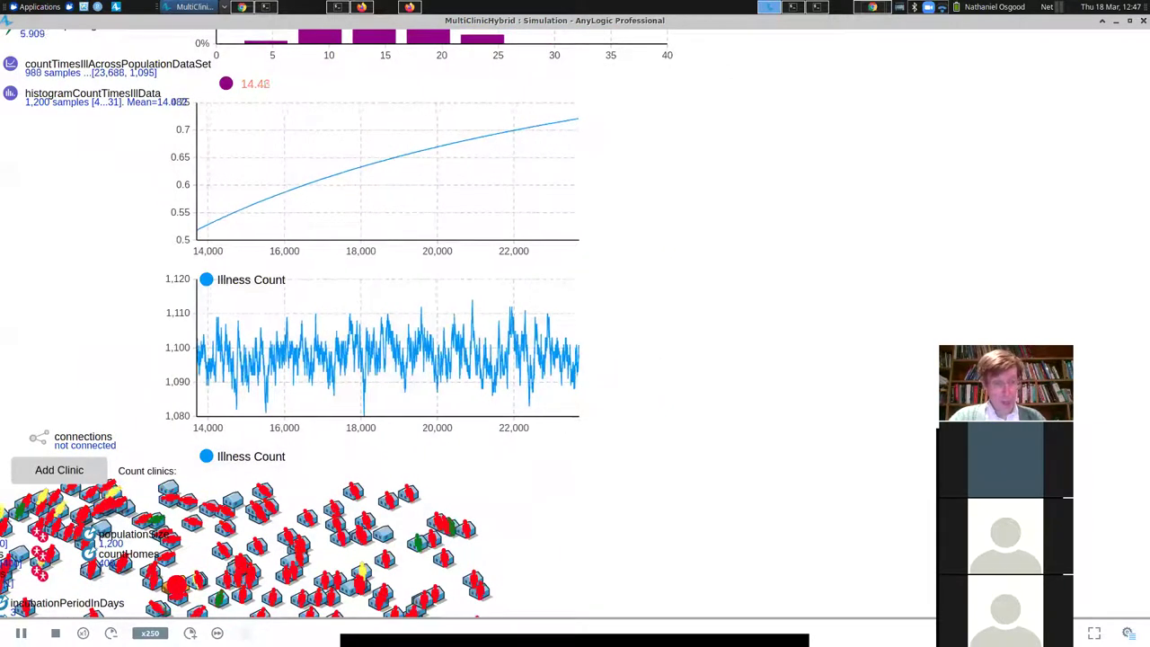
pyautogui.click(190, 633)
pyautogui.moveTo(206, 195); pyautogui.dragTo(190, 471)
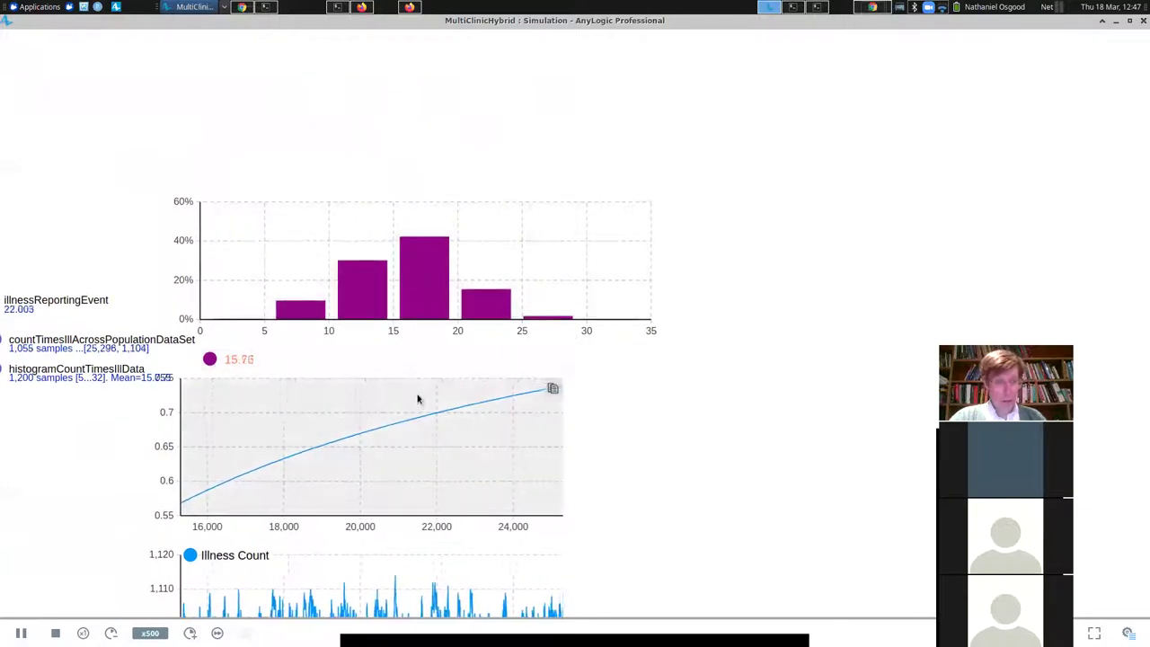
pyautogui.moveTo(418, 398); pyautogui.dragTo(539, 159)
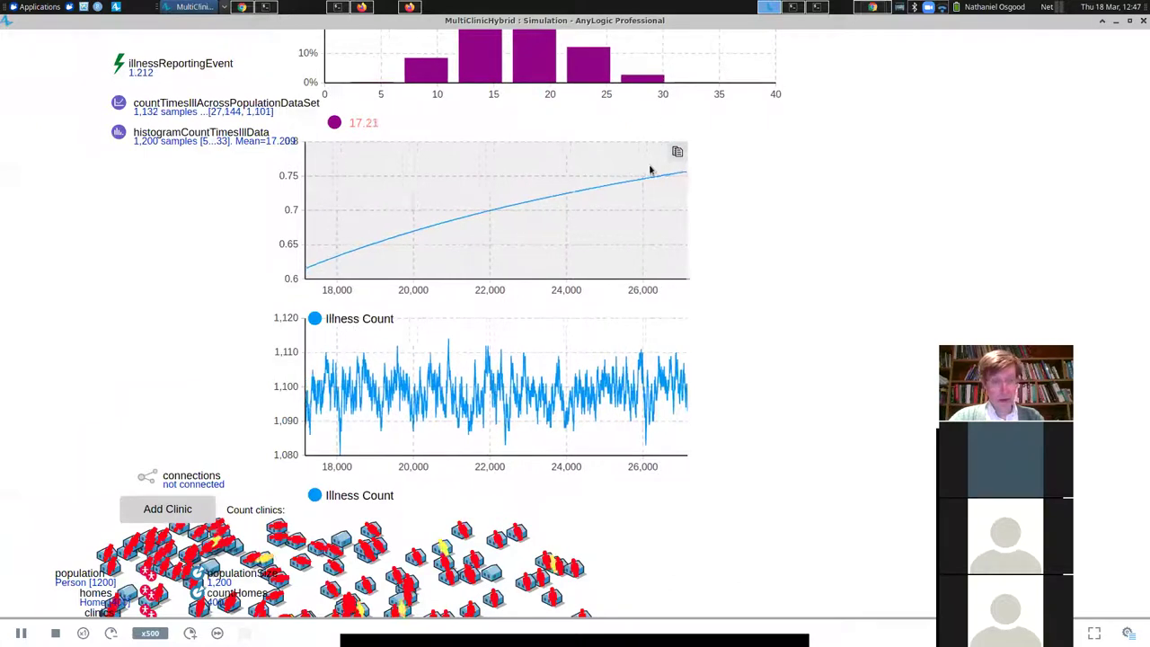
# Back in the editor, rerun the Baseline experiment.
pyautogui.hotkey('alt', 'Tab')
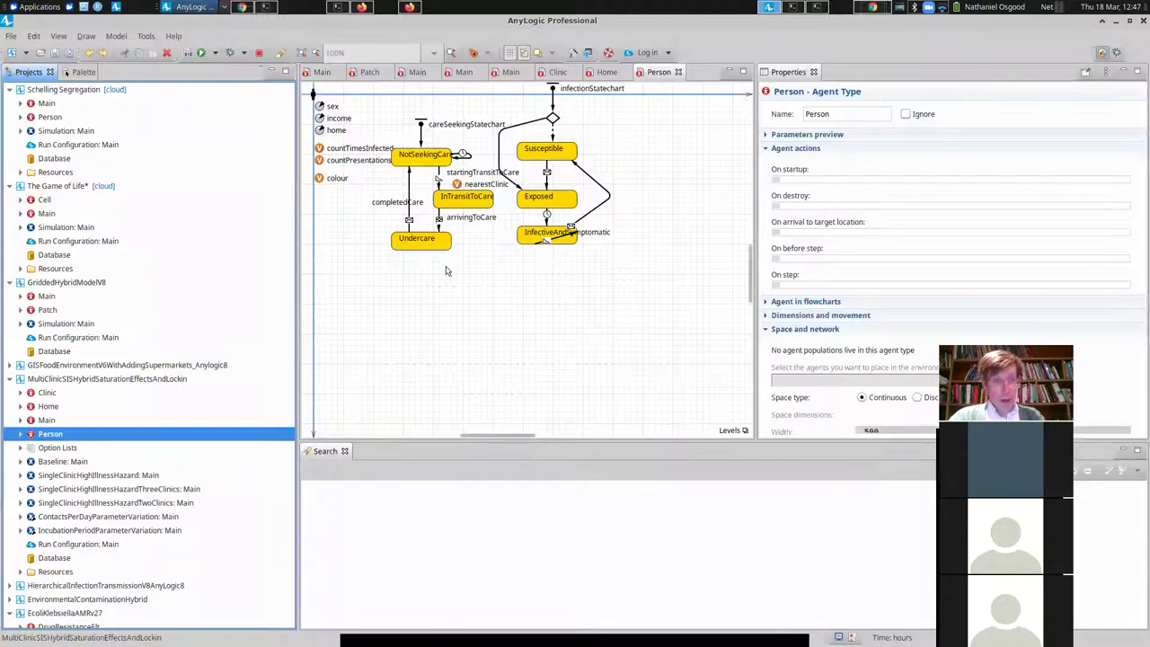
pyautogui.click(61, 460)
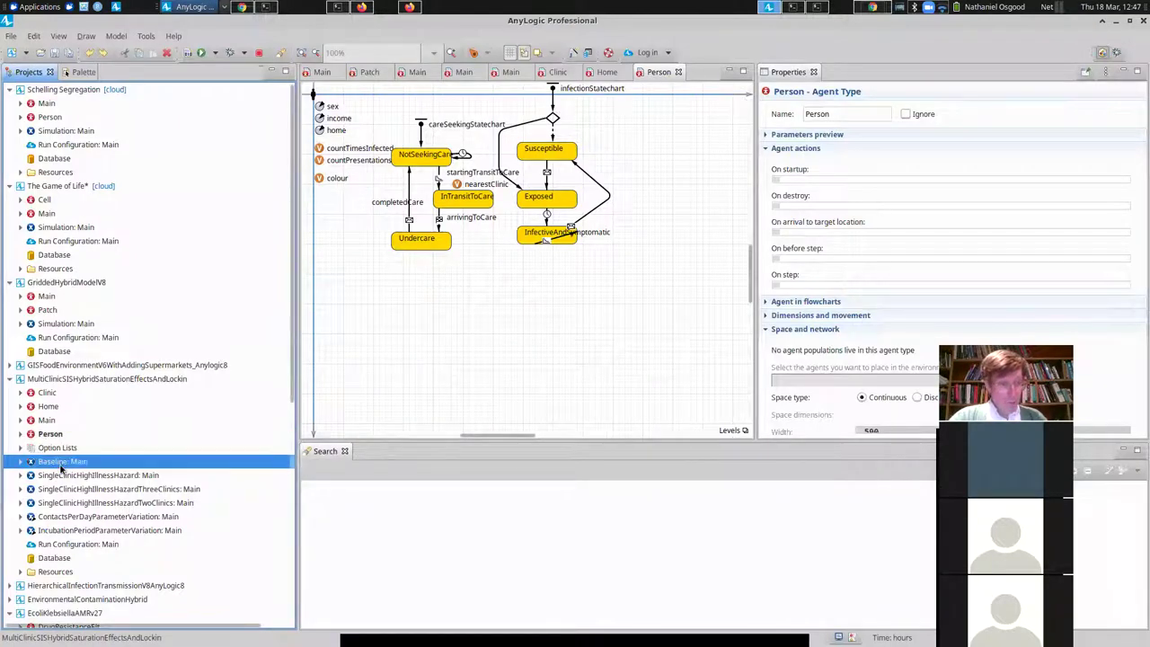
pyautogui.rightClick(75, 463)
pyautogui.click(93, 446)
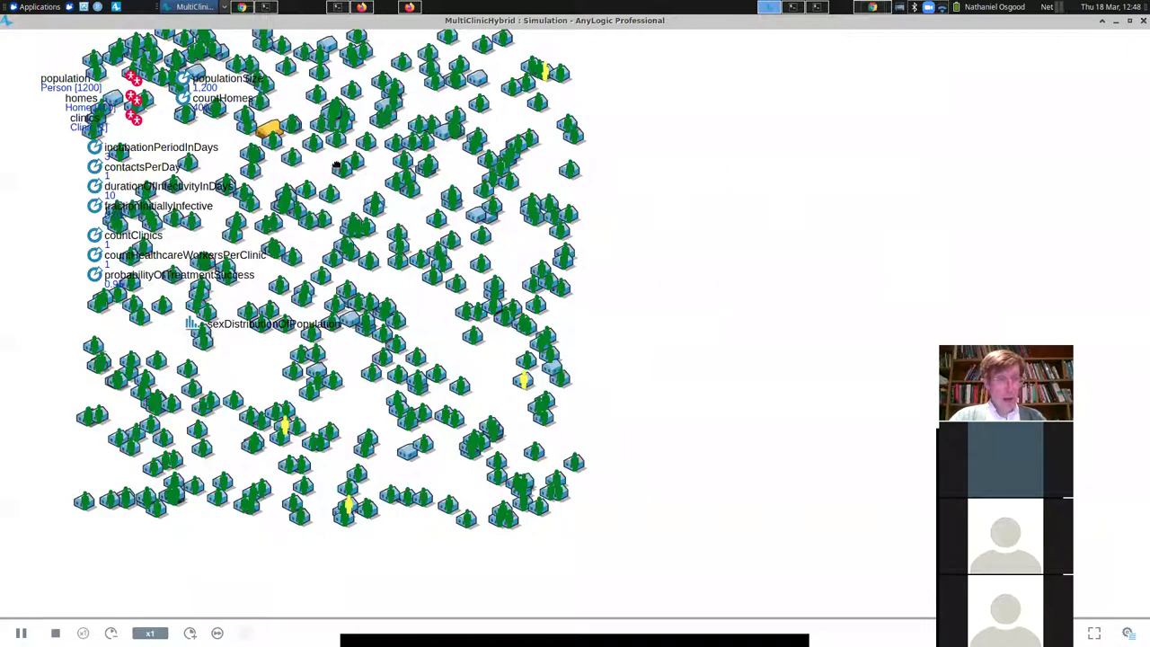
# Add a clinic to the running model, then stop the simulation.
pyautogui.scroll(3, 367, 199)
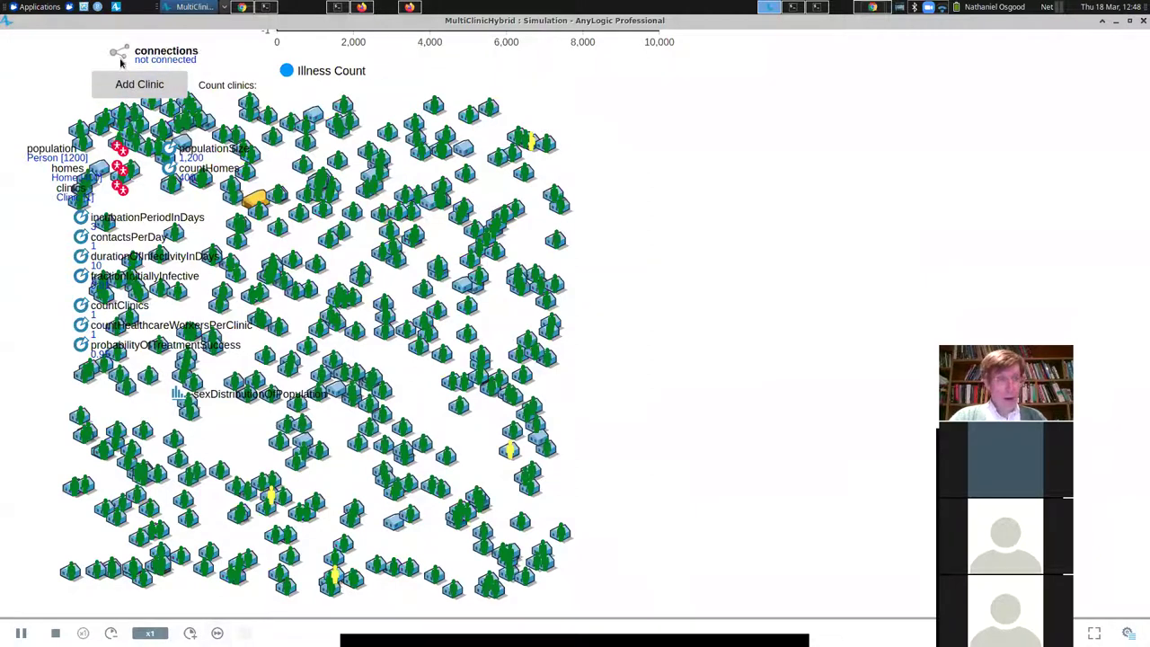
pyautogui.click(124, 94)
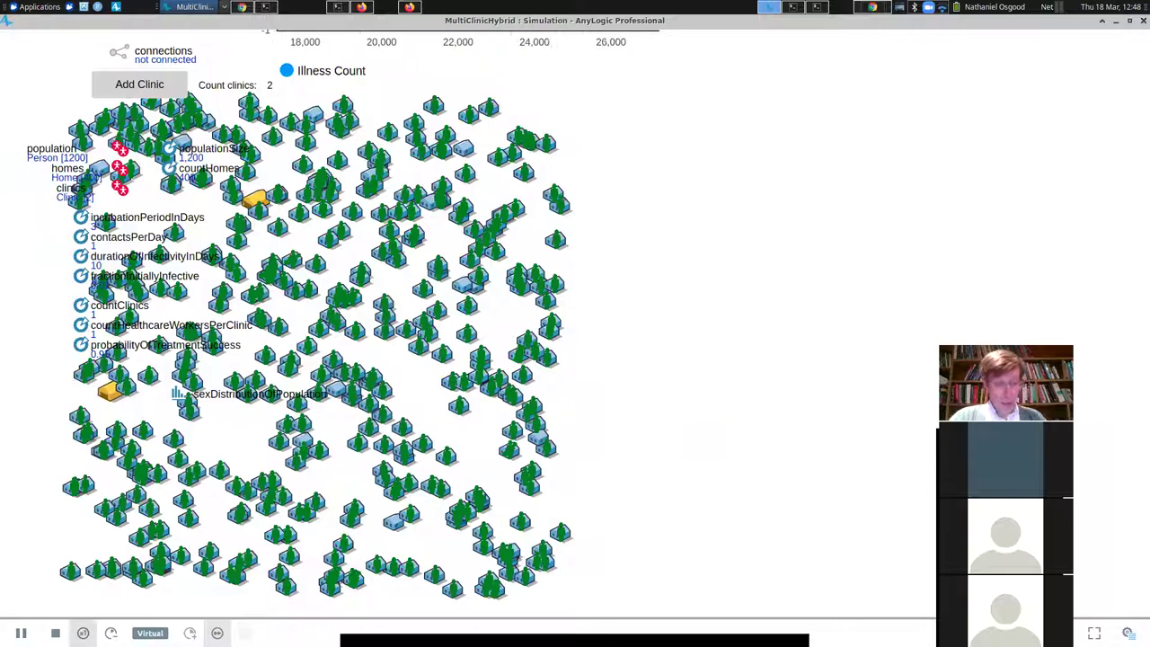
pyautogui.click(55, 632)
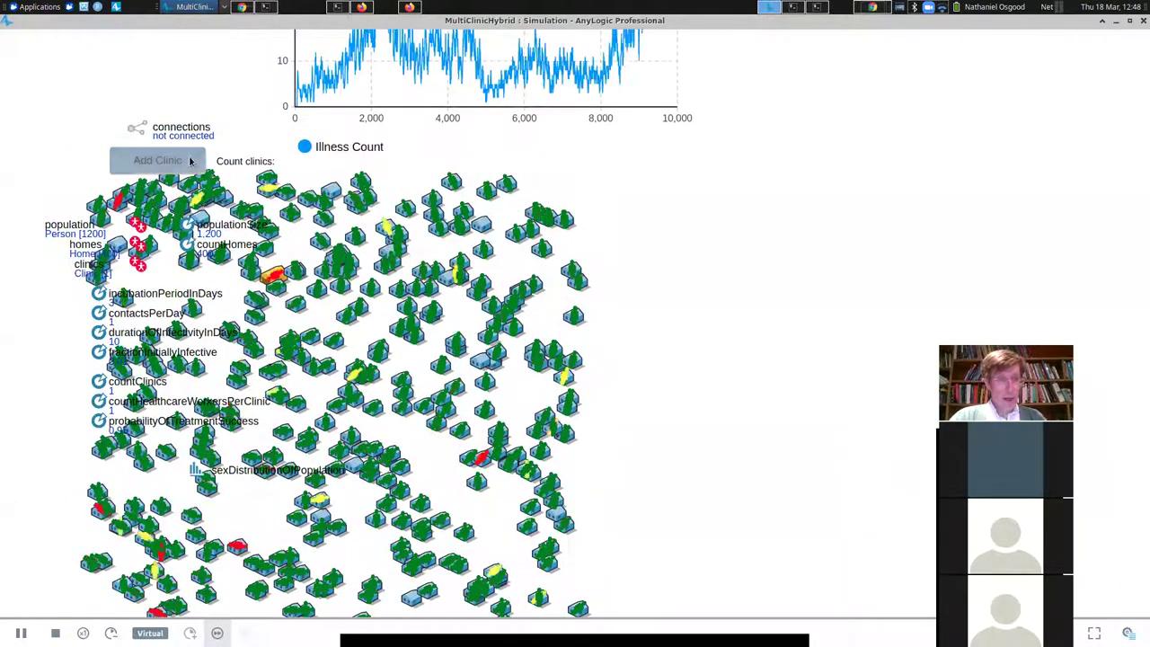
# Add clinics until Count clinics reads 4, then pan to the Illness Count charts.
pyautogui.click(191, 161)
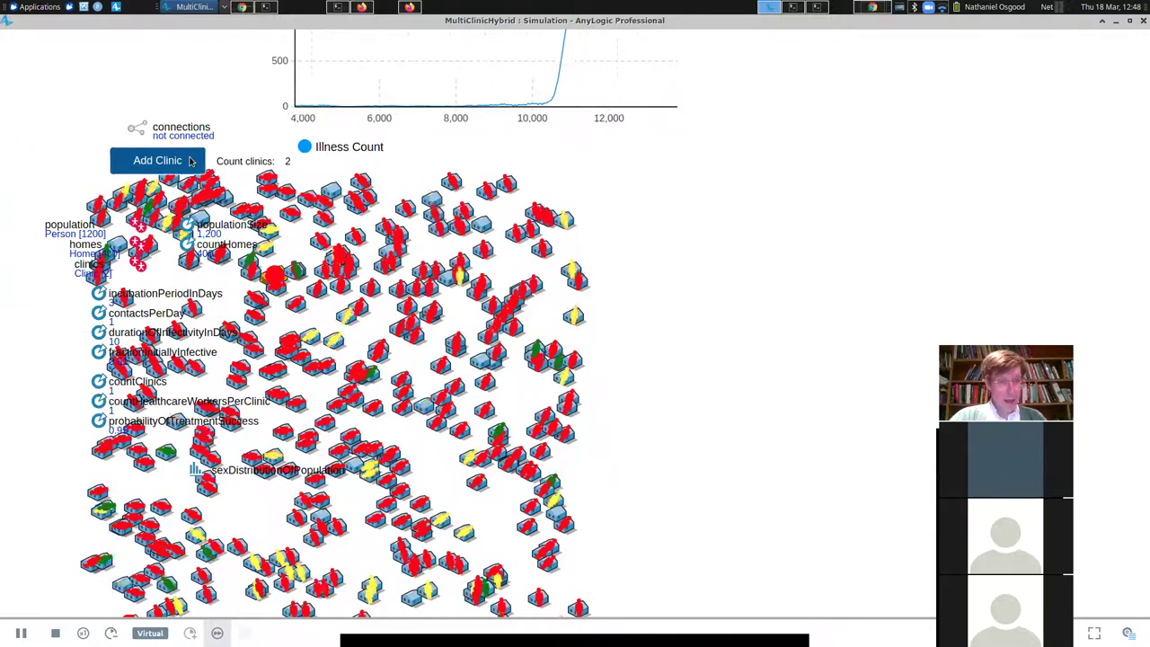
pyautogui.click(191, 160)
pyautogui.moveTo(650, 224); pyautogui.dragTo(554, 392)
pyautogui.moveTo(633, 235); pyautogui.dragTo(703, 134)
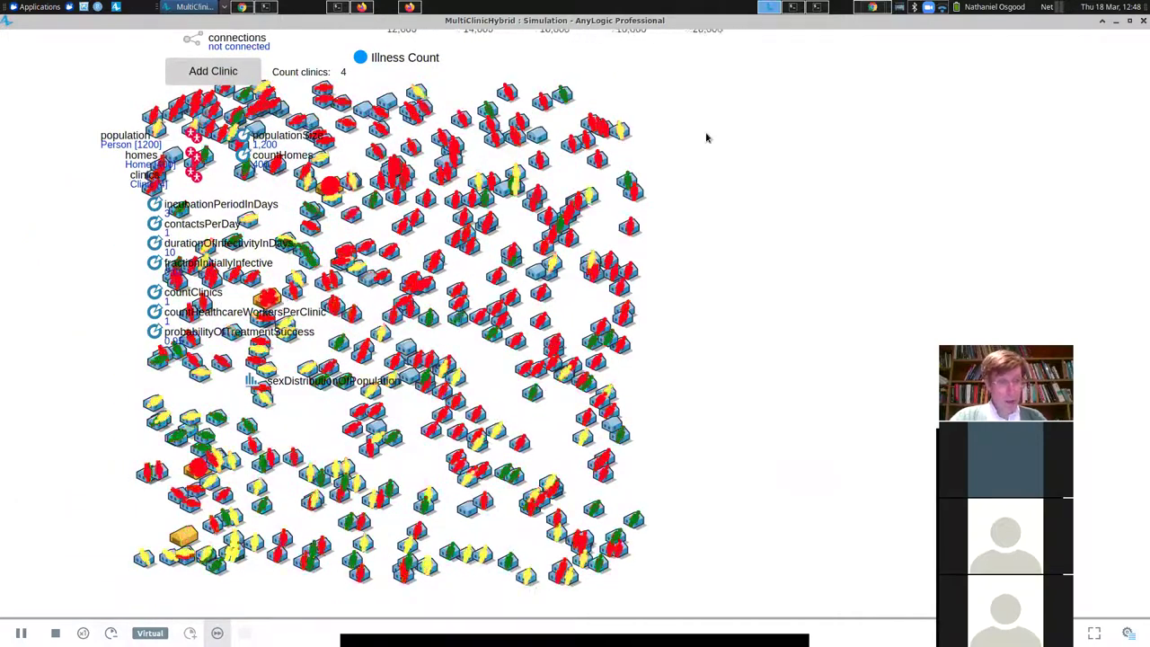
pyautogui.moveTo(706, 136); pyautogui.dragTo(700, 160)
pyautogui.moveTo(680, 213); pyautogui.dragTo(637, 372)
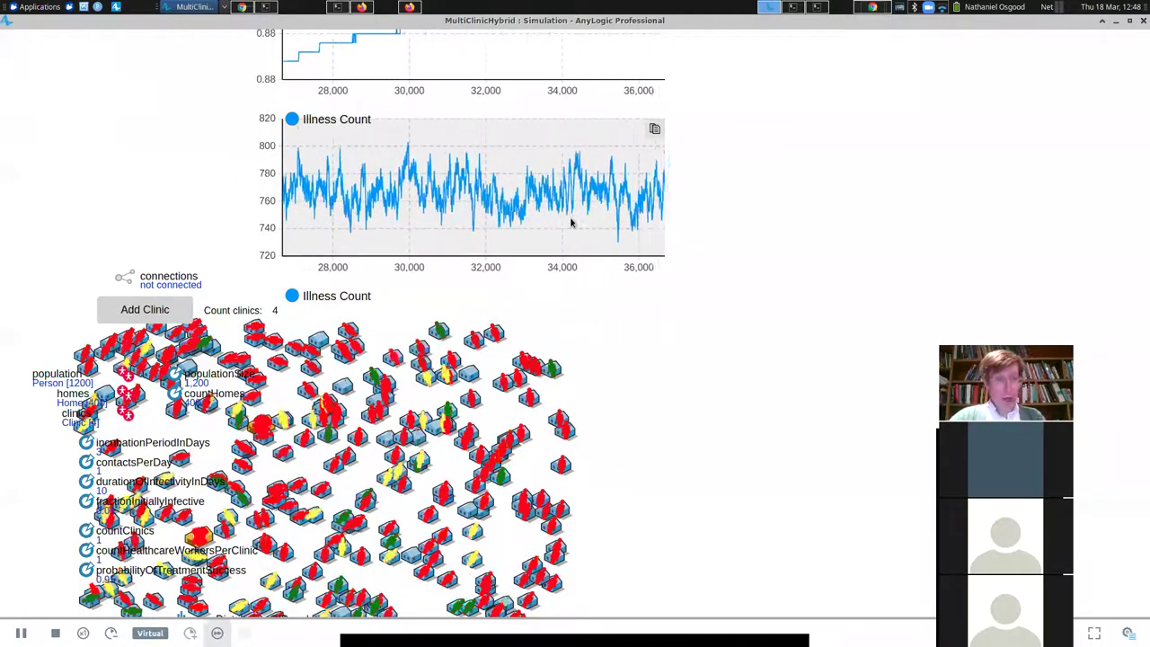
pyautogui.hotkey('alt', 'Tab')
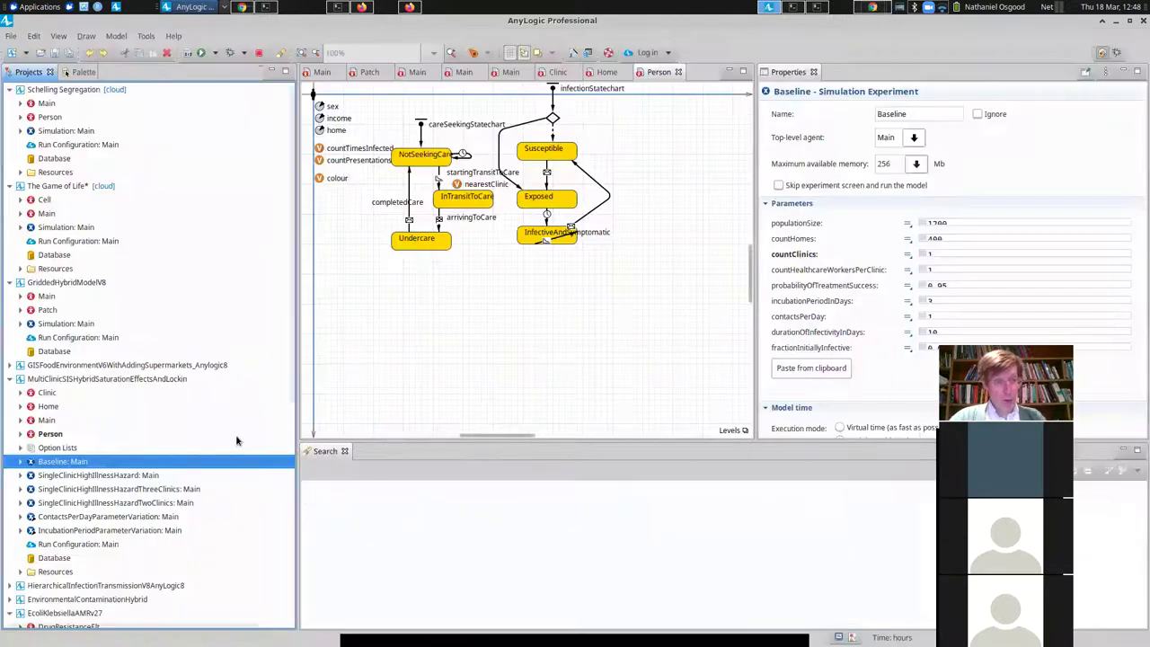
pyautogui.rightClick(105, 456)
pyautogui.click(143, 448)
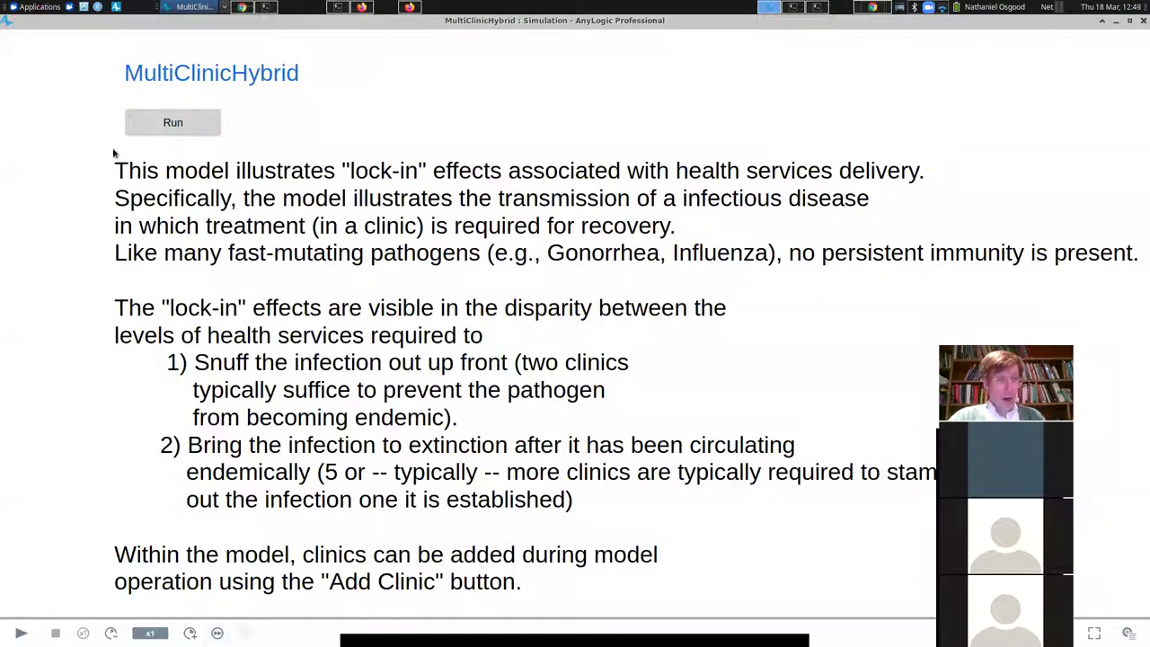
pyautogui.click(172, 122)
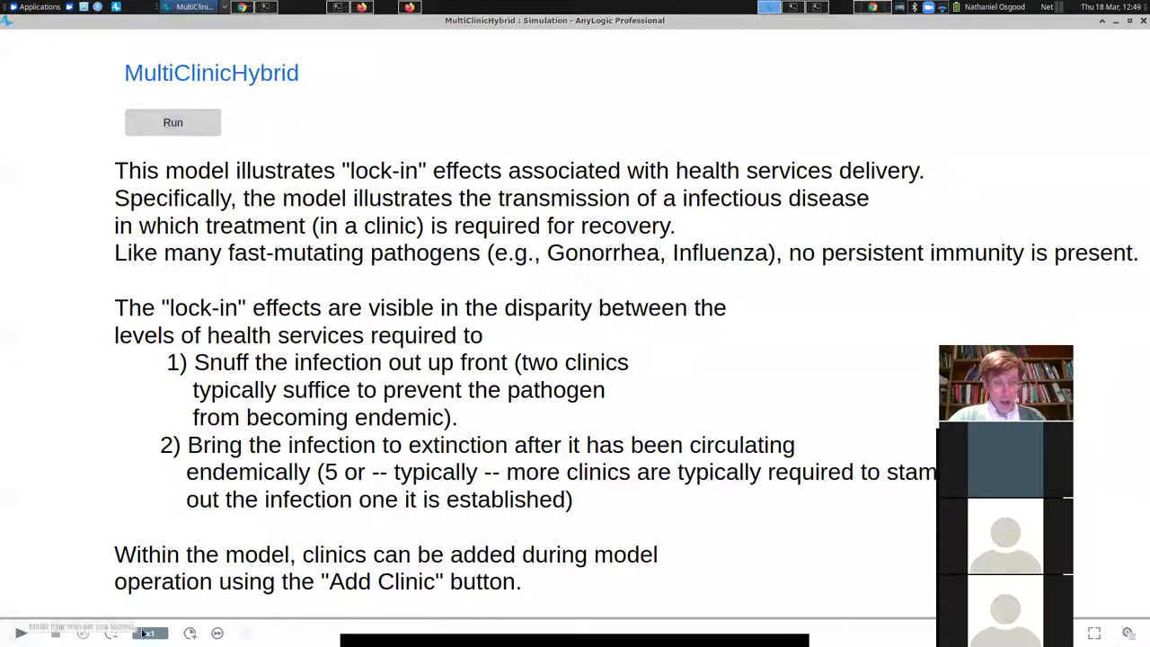
pyautogui.click(1129, 632)
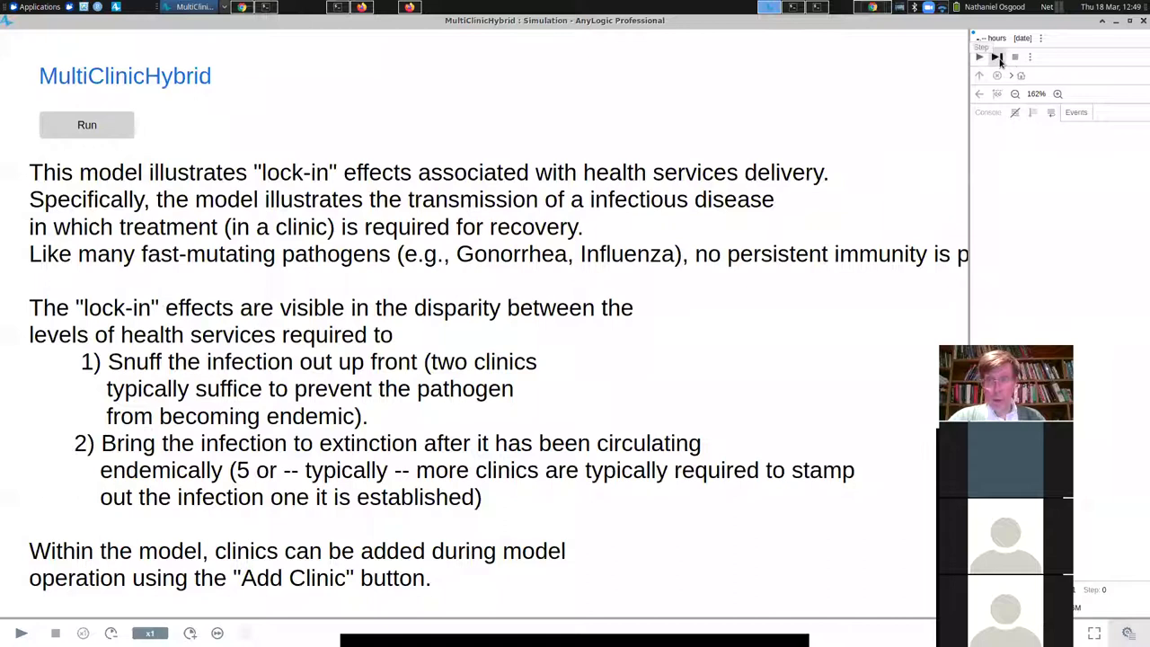
pyautogui.click(65, 135)
pyautogui.click(70, 129)
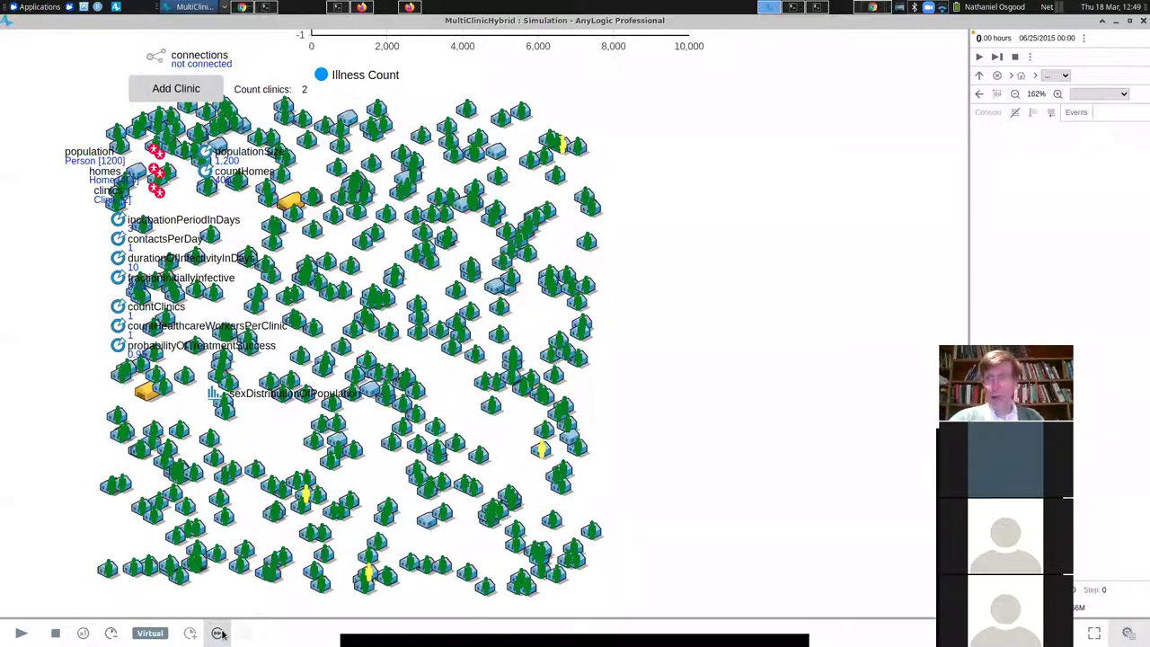
pyautogui.moveTo(667, 113); pyautogui.dragTo(604, 511)
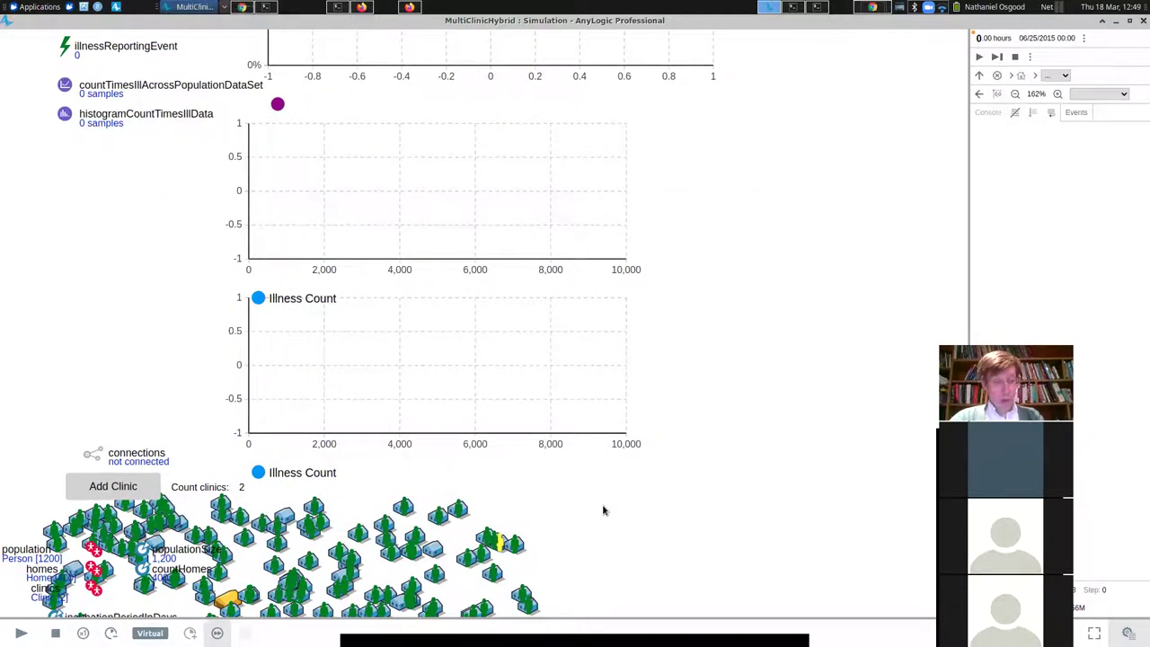
pyautogui.hotkey('alt', 'Tab')
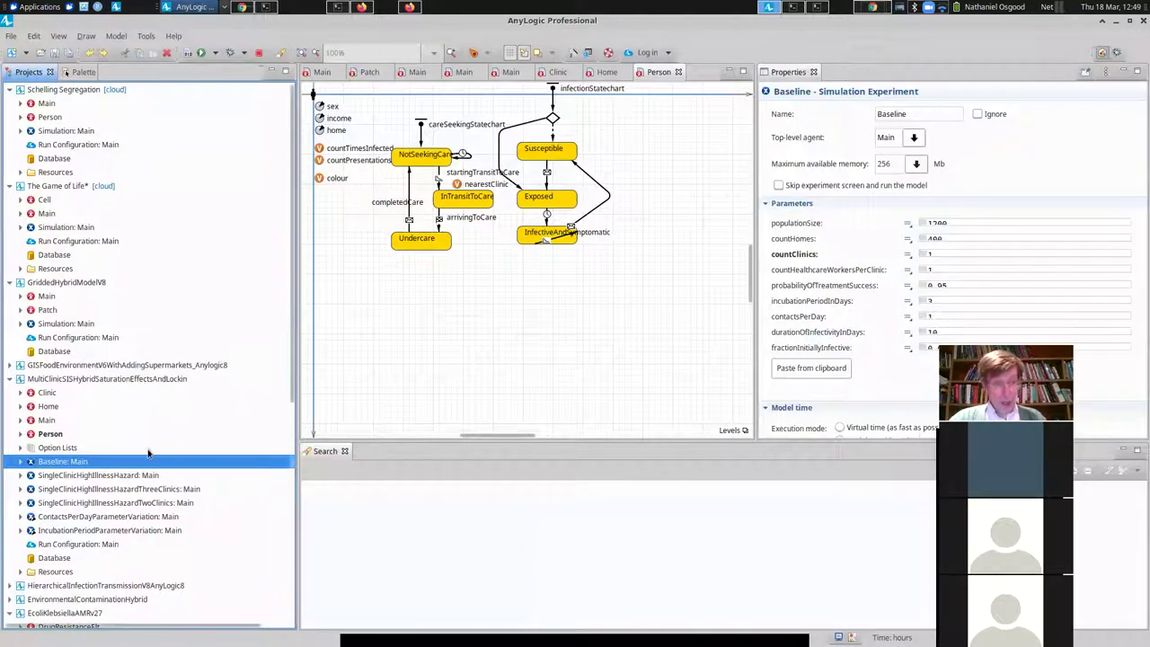
# Launch Baseline: Main in Debug mode and show the developer console and events panel.
pyautogui.rightClick(149, 462)
pyautogui.click(166, 448)
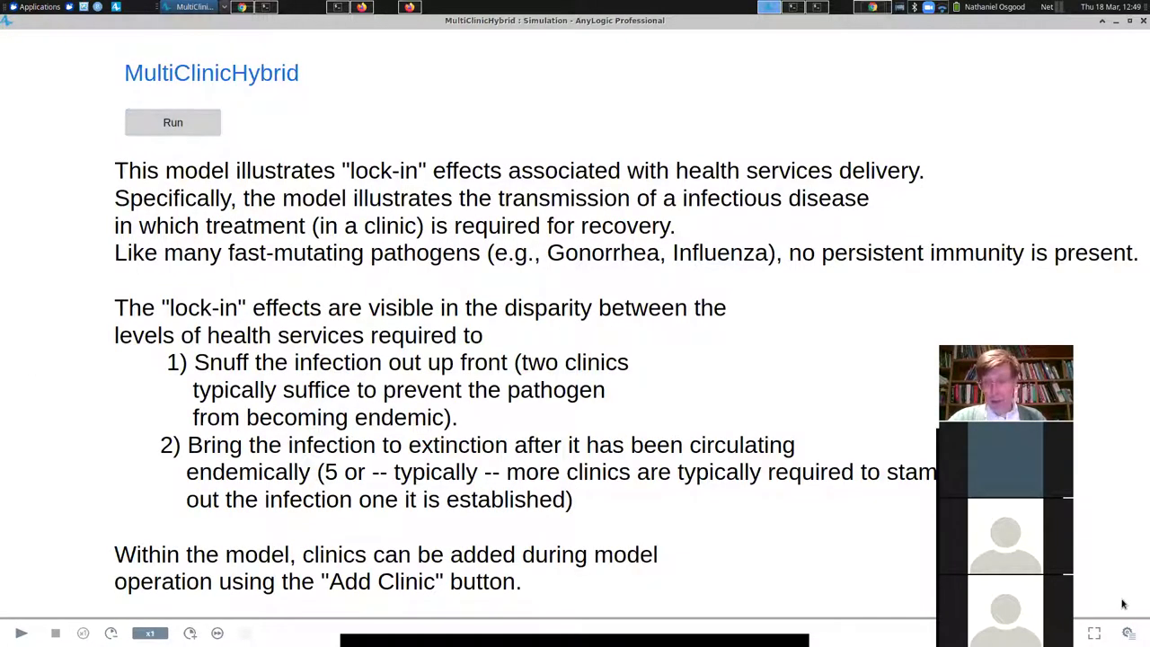
pyautogui.click(1129, 631)
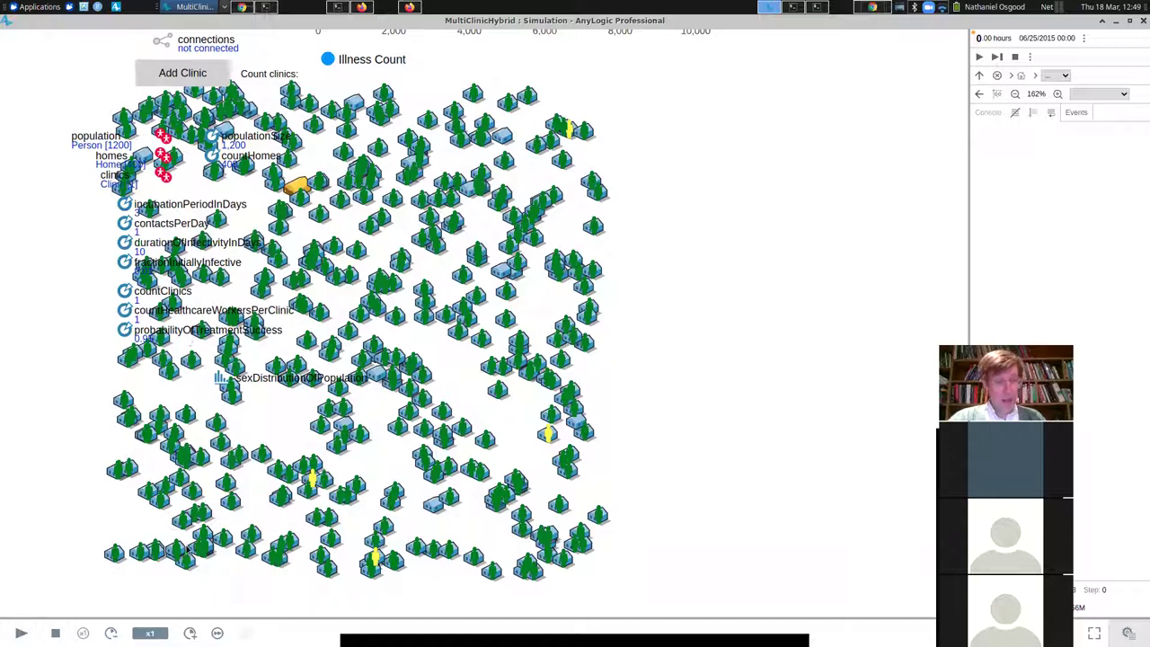
# Start the run at full virtual-time speed and position the simulation view.
pyautogui.click(21, 632)
pyautogui.click(216, 633)
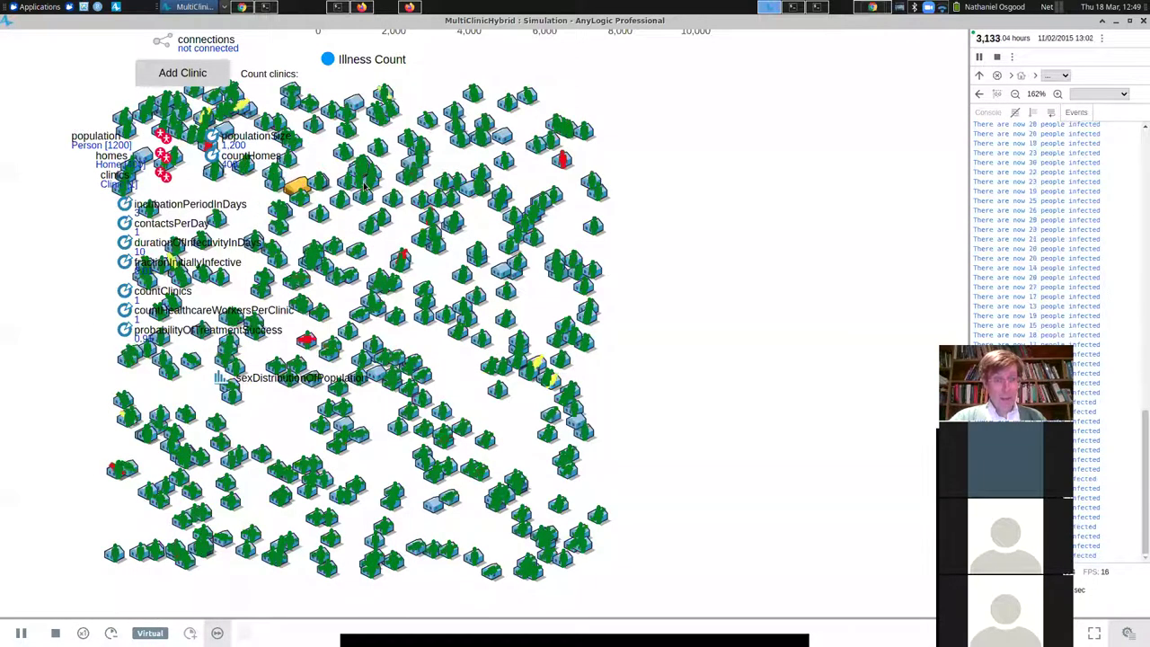
pyautogui.scroll(5, 278, 227)
pyautogui.scroll(-3, 305, 414)
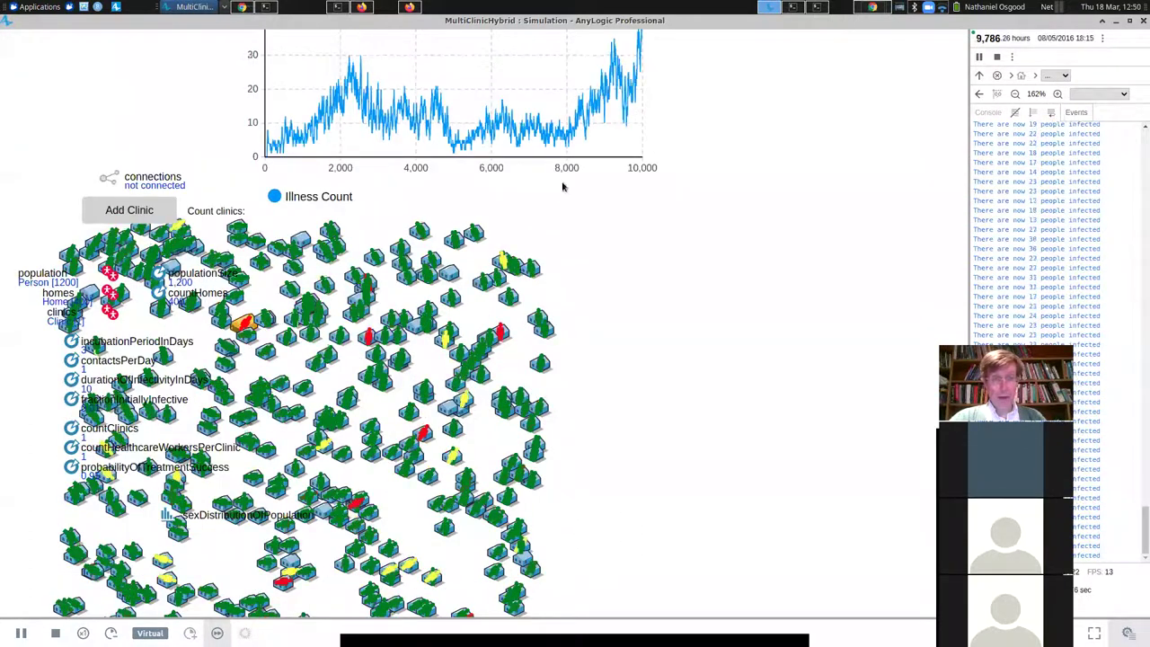
pyautogui.moveTo(571, 220); pyautogui.dragTo(569, 227)
pyautogui.scroll(1, 569, 227)
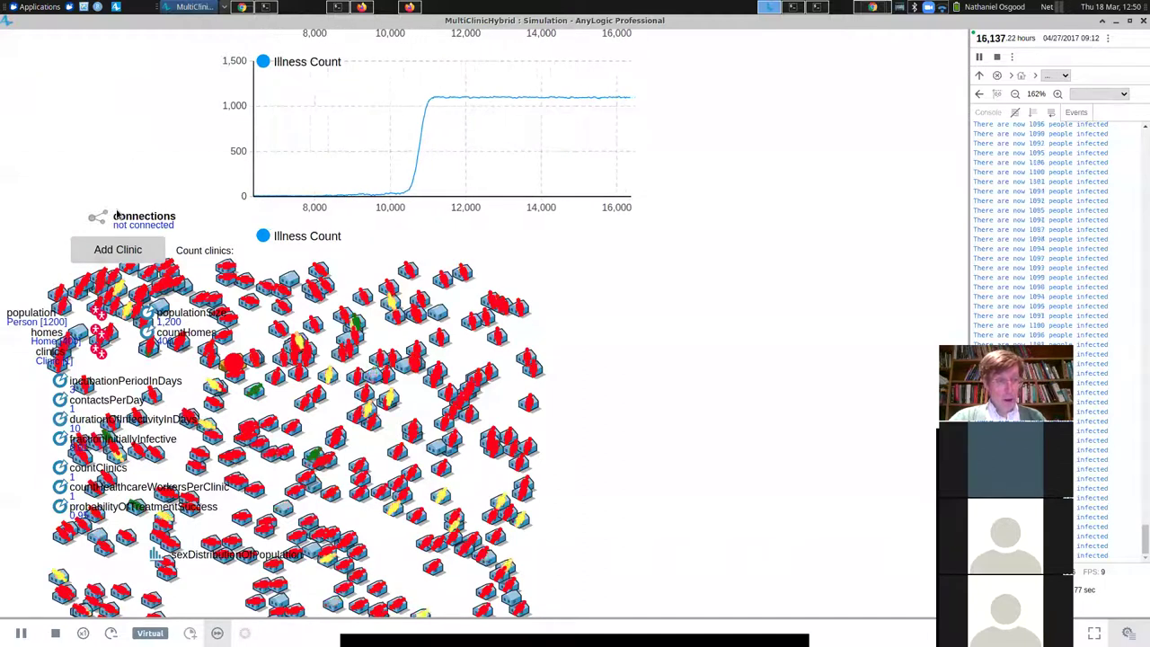
# Add a second and third clinic to cut the illness count.
pyautogui.click(120, 251)
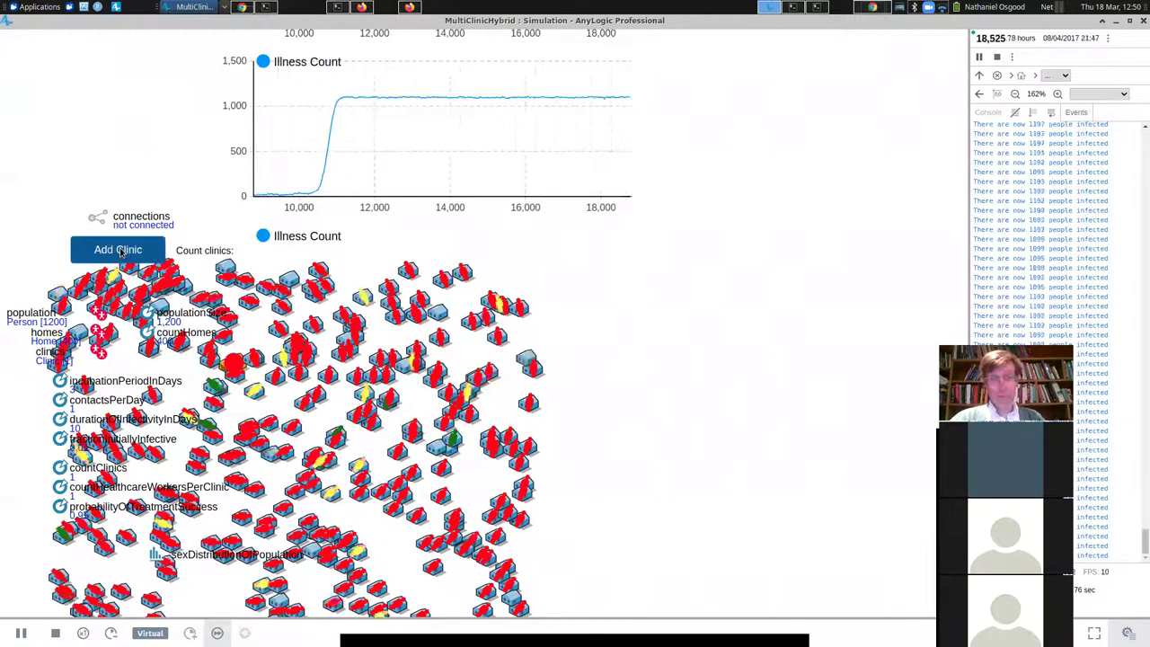
pyautogui.scroll(-5, 120, 260)
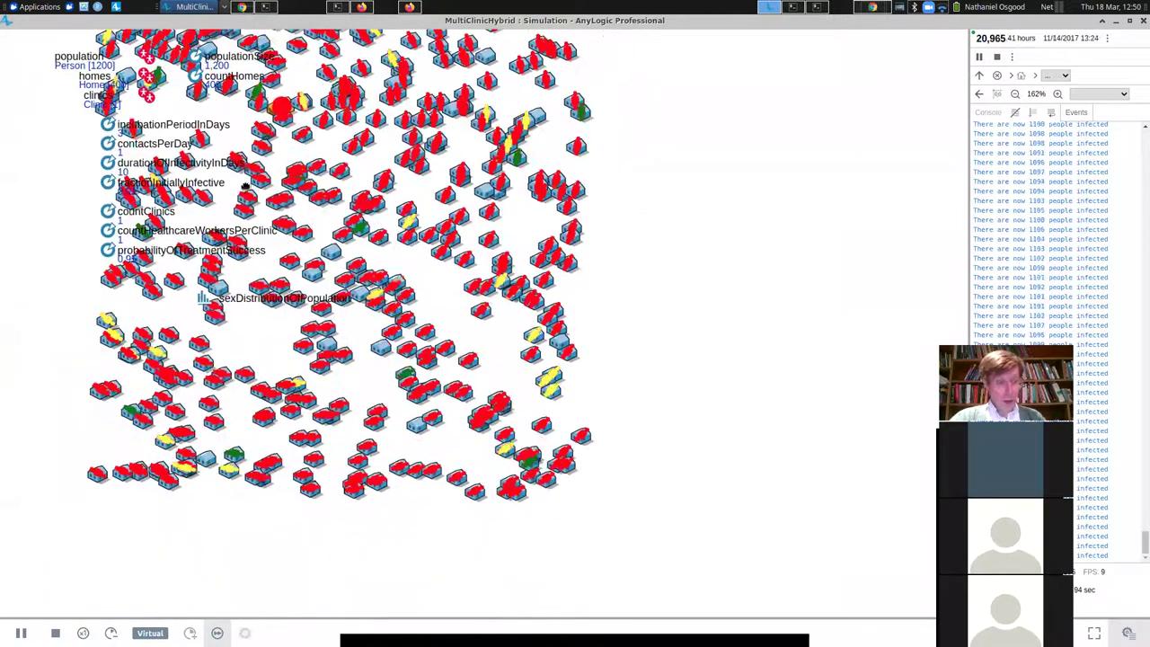
pyautogui.scroll(3, 247, 216)
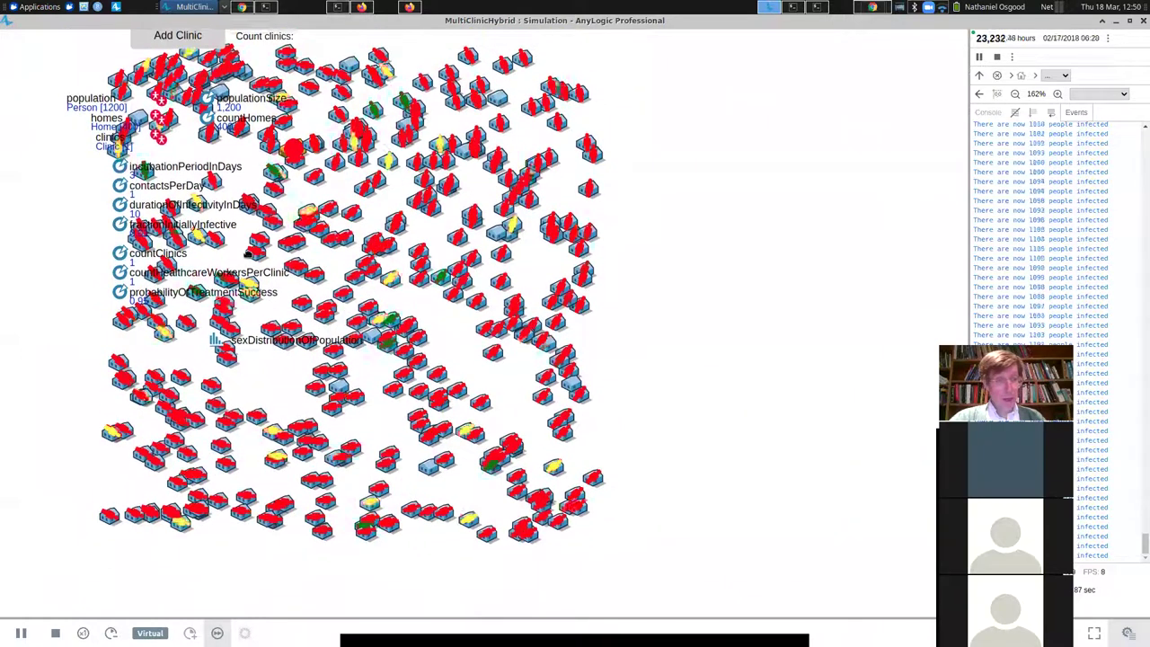
pyautogui.scroll(1, 248, 293)
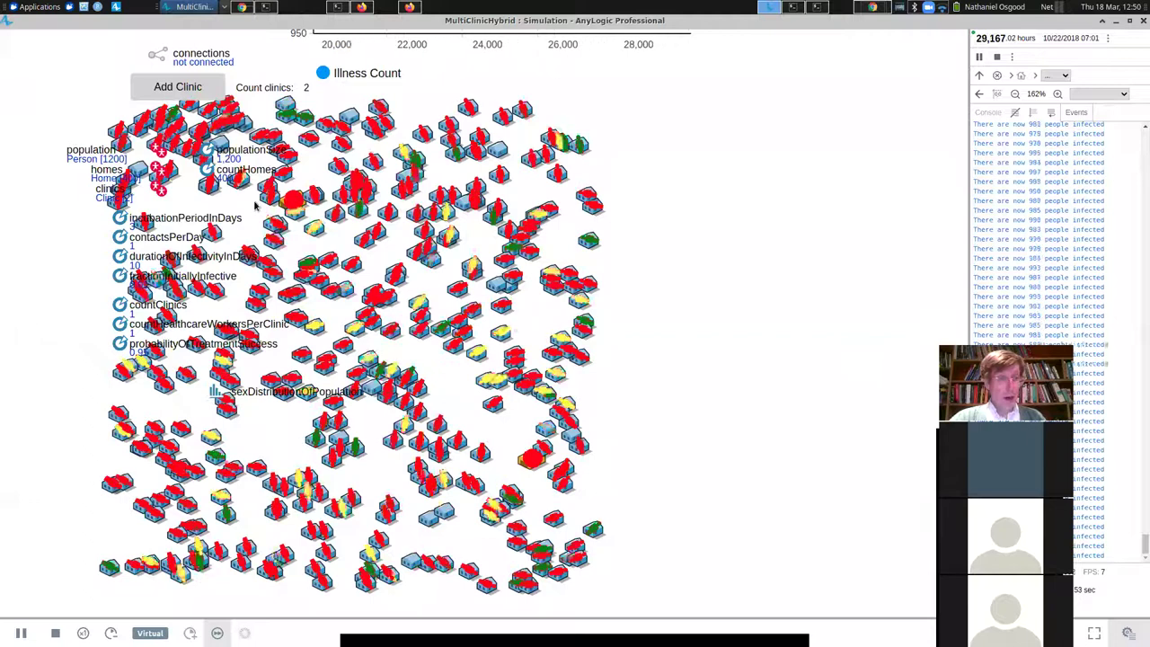
pyautogui.scroll(1, 255, 233)
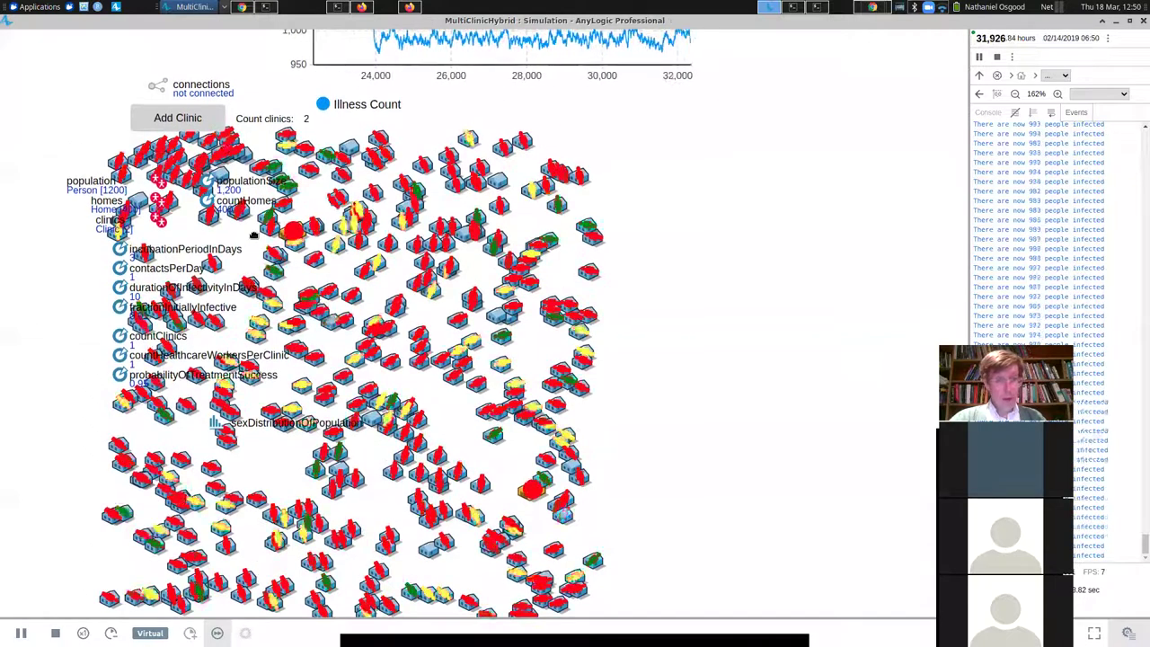
pyautogui.scroll(3, 254, 234)
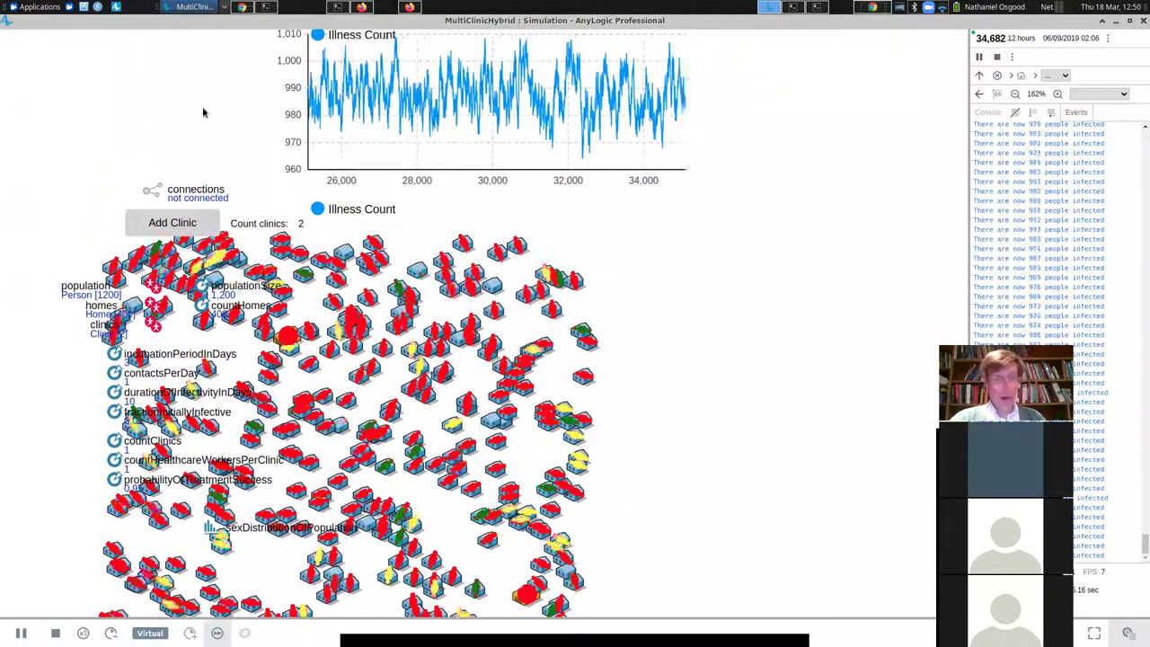
pyautogui.click(196, 229)
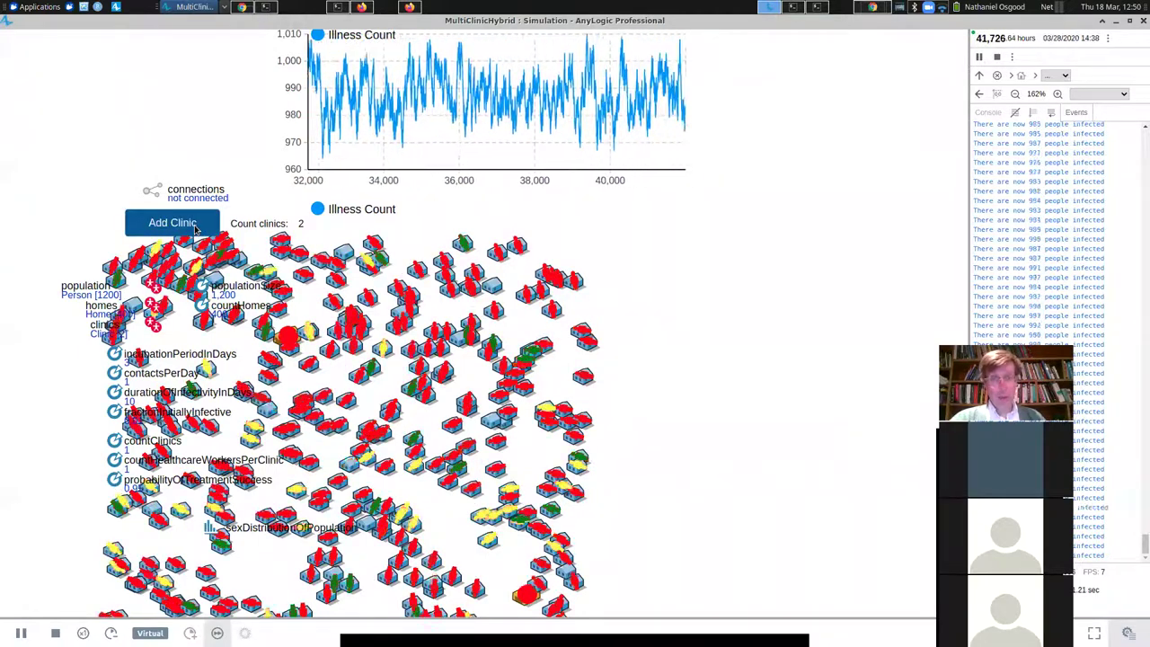
pyautogui.click(198, 226)
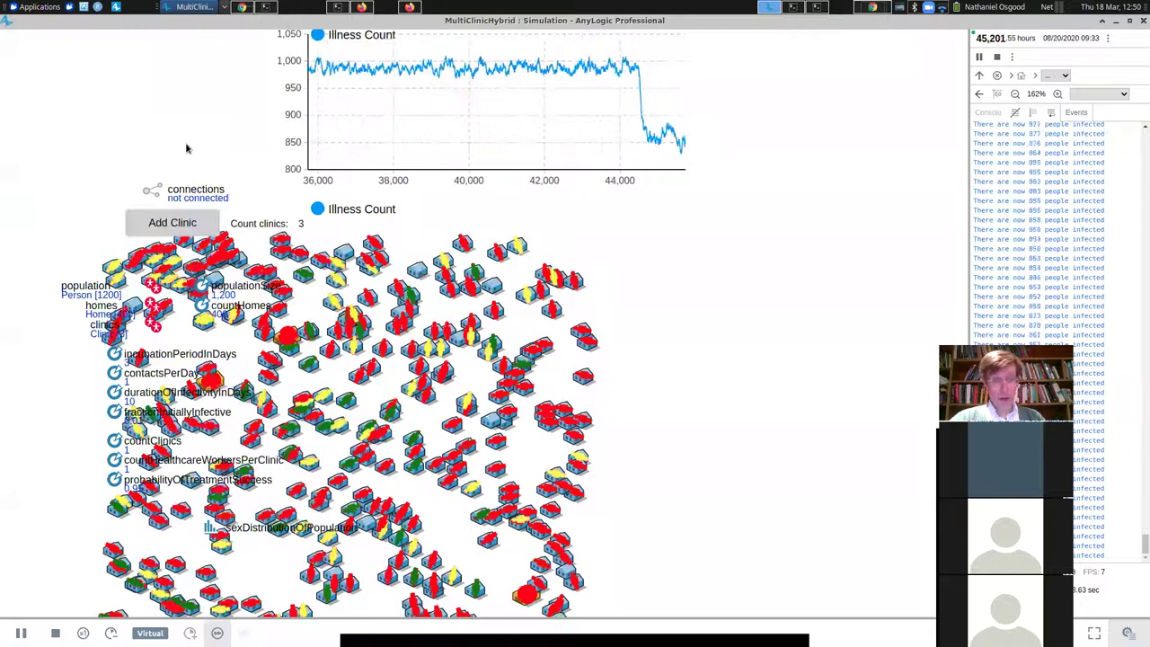
# Keep adding clinics until there are six and infection dies out.
pyautogui.scroll(5, 231, 329)
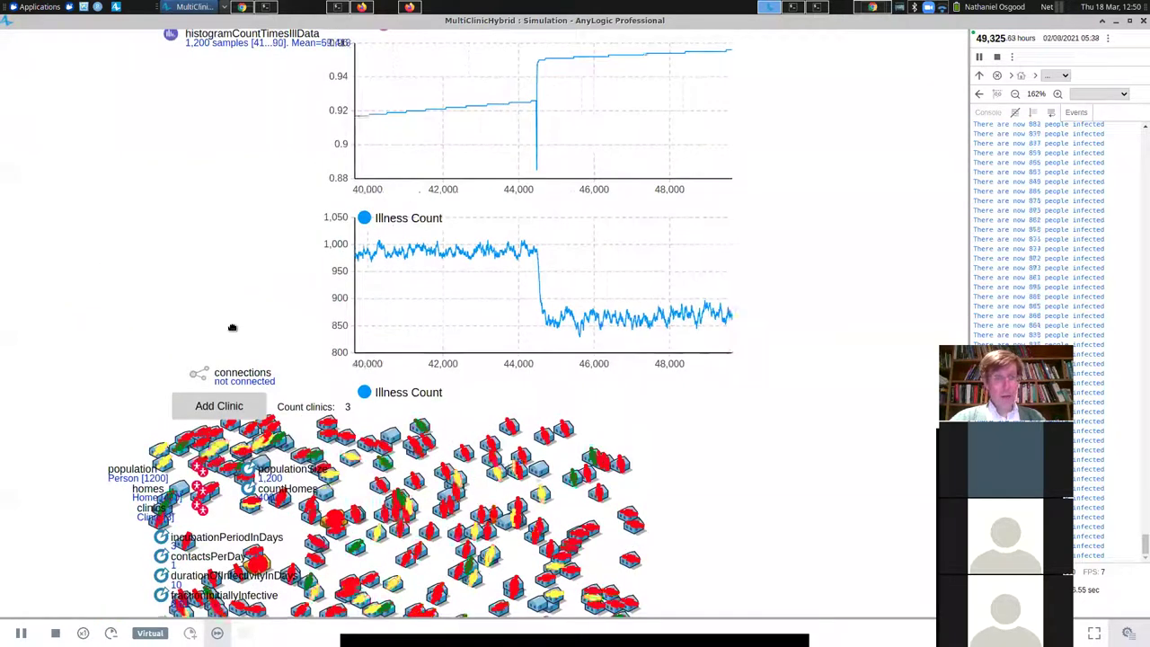
pyautogui.scroll(-3, 266, 426)
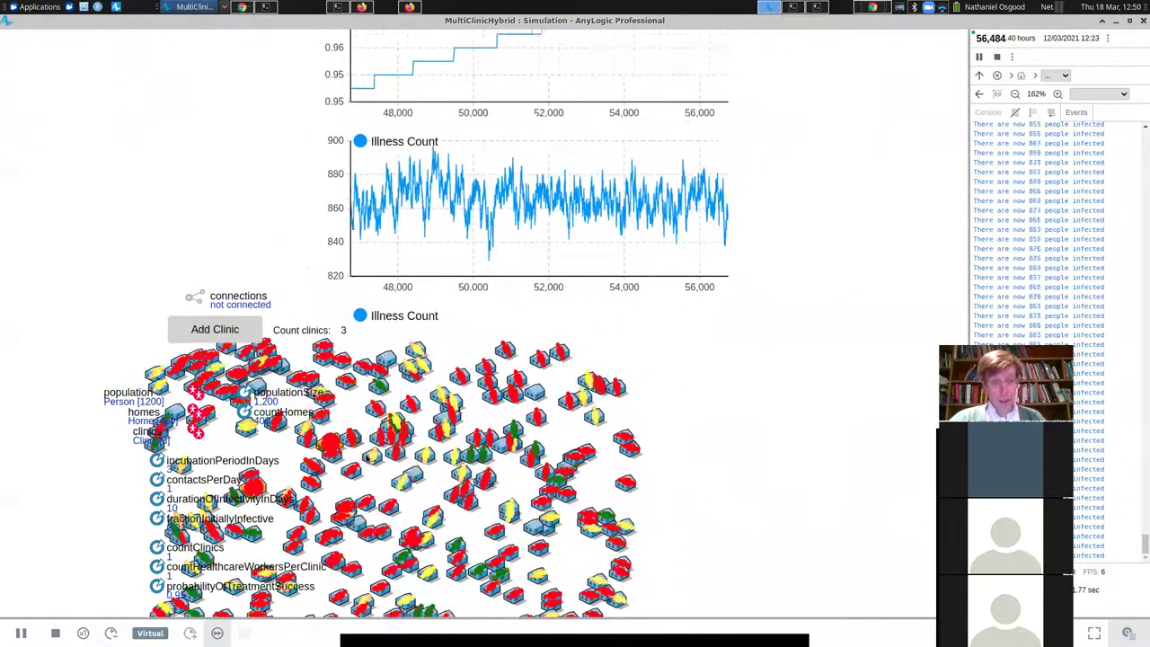
pyautogui.scroll(-2, 344, 334)
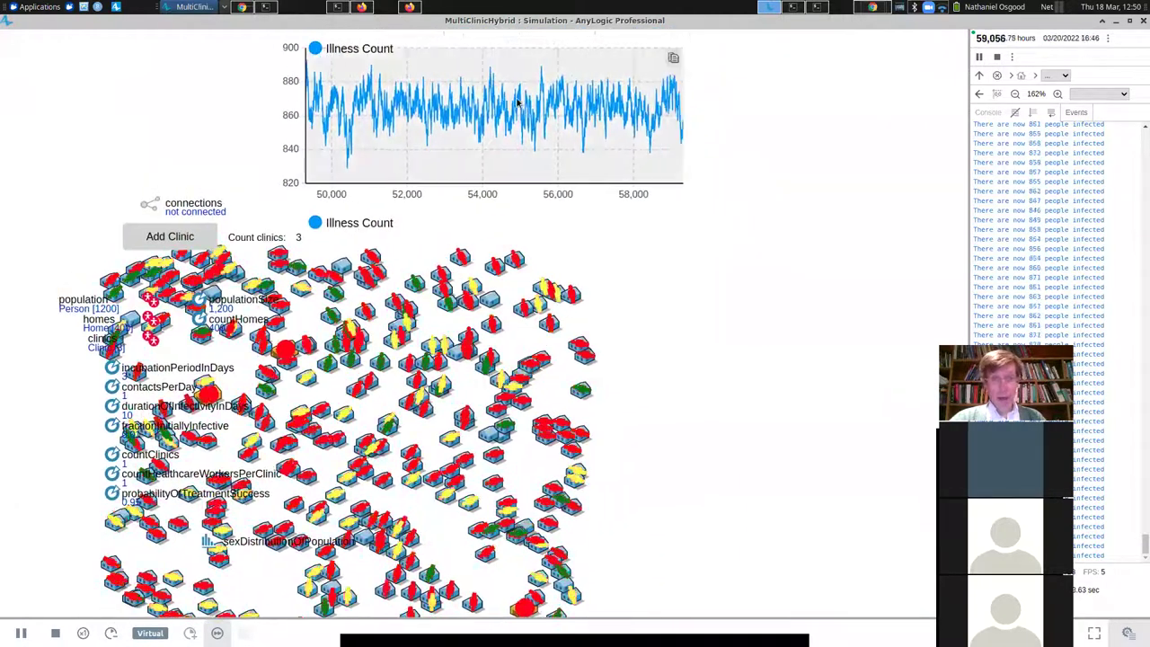
pyautogui.click(140, 242)
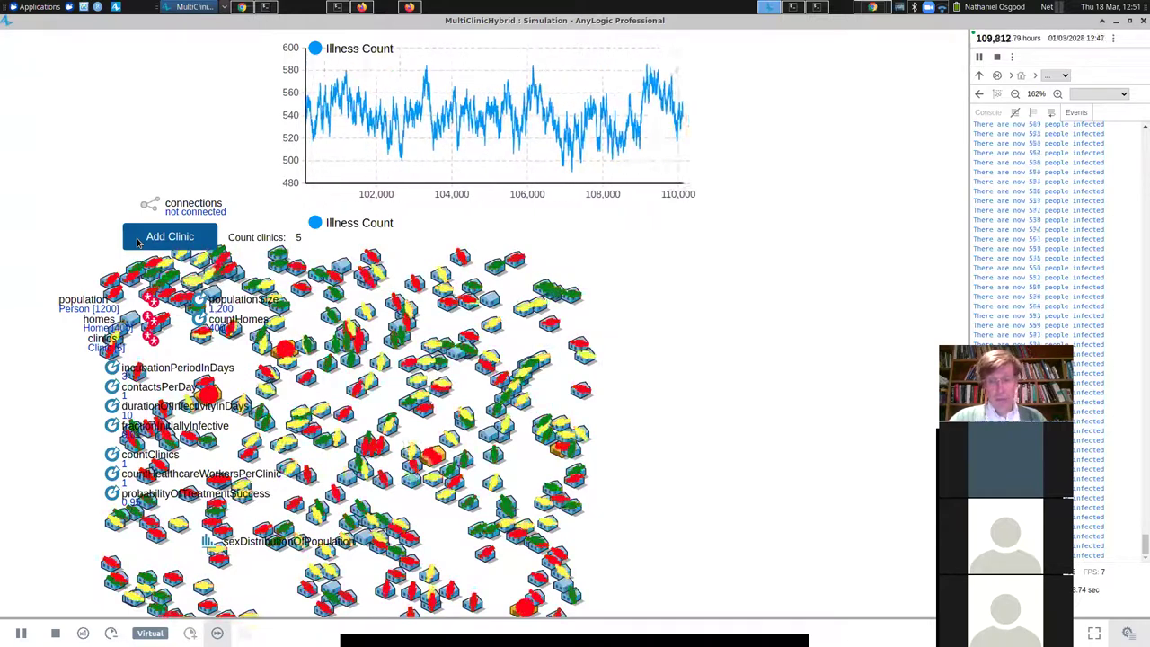
pyautogui.click(137, 241)
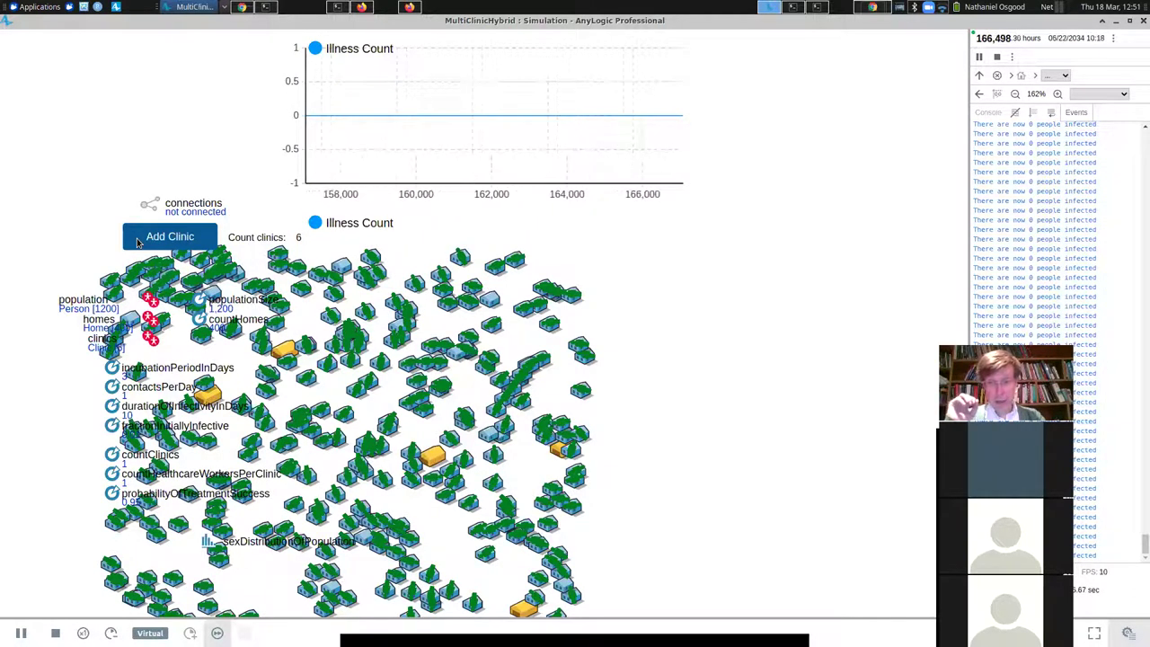
# Switch from the simulation window back to the AnyLogic model editor.
pyautogui.hotkey('alt', 'Tab')
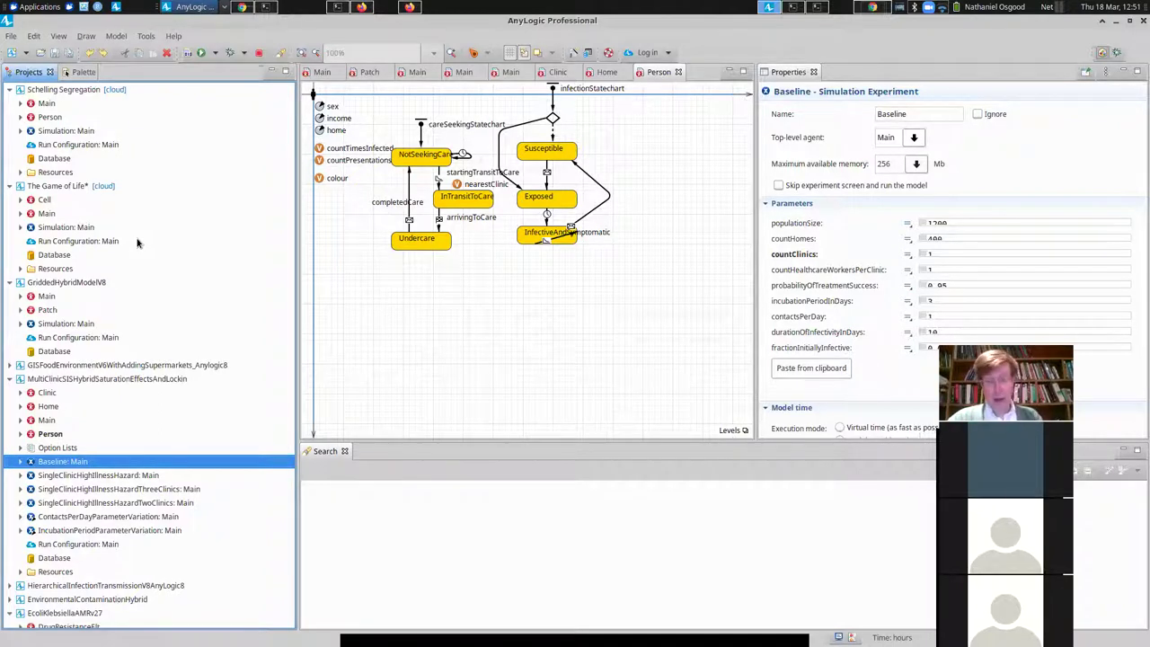
# Run the Baseline experiment again and start the new simulation.
pyautogui.hotkey('alt', 'Tab')
pyautogui.hotkey('alt', 'shift', 'Tab')
pyautogui.rightClick(45, 464)
pyautogui.click(72, 434)
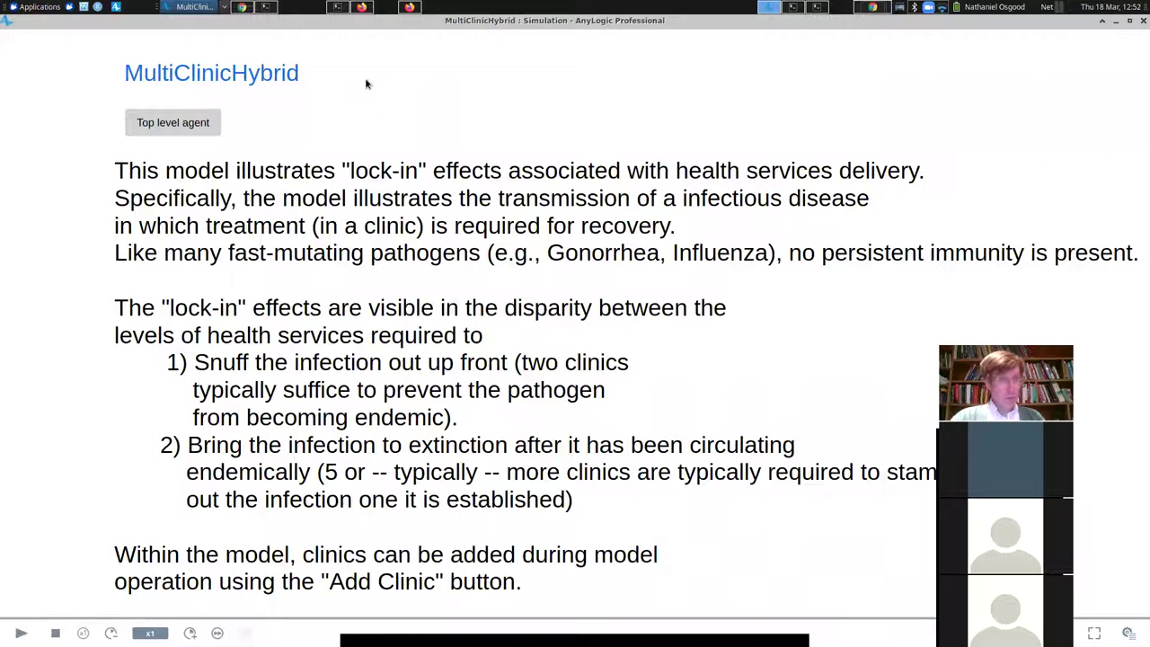
pyautogui.click(164, 131)
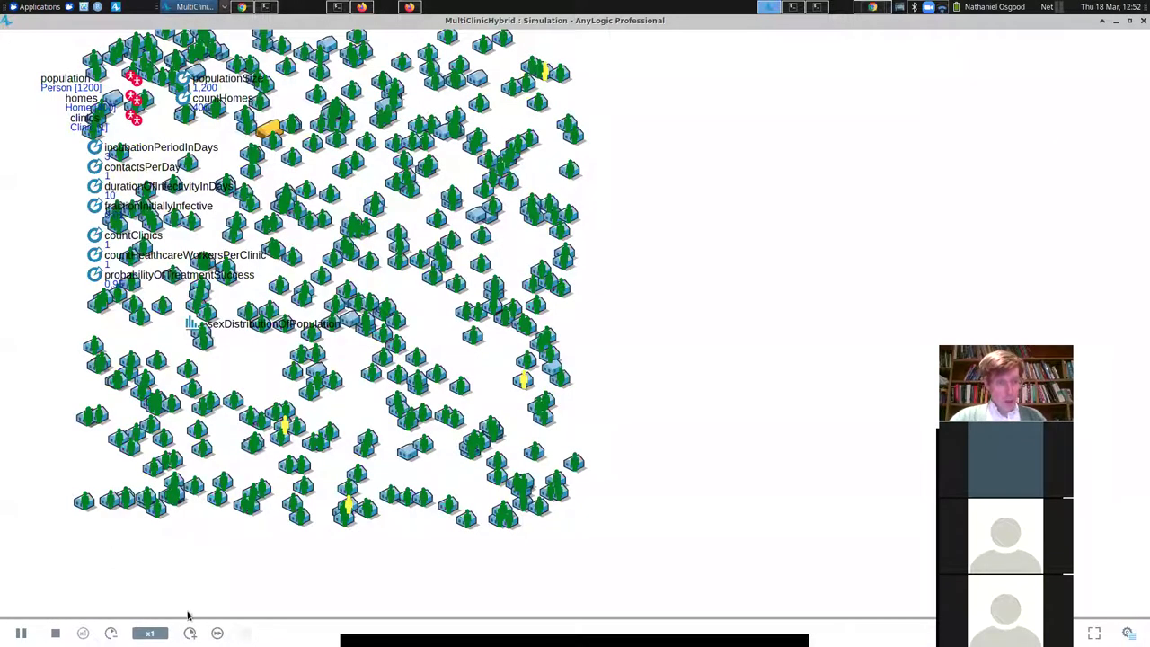
# Add a clinic early, set virtual-time speed, and return to the editor.
pyautogui.scroll(3, 168, 166)
pyautogui.click(167, 166)
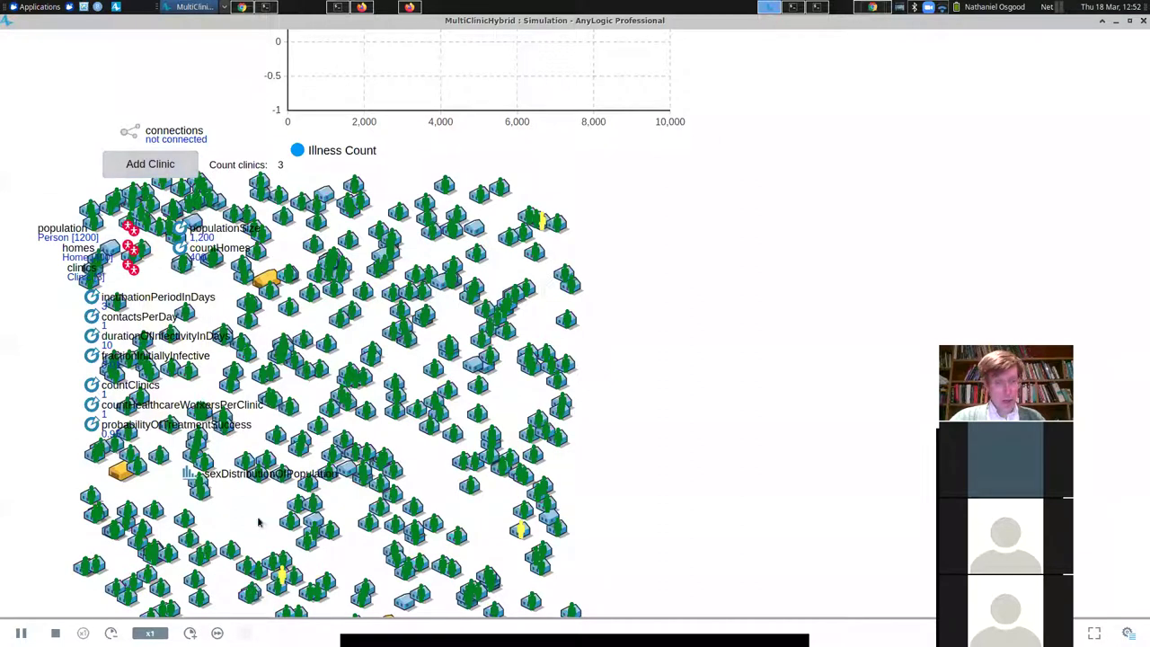
pyautogui.scroll(-5, 259, 521)
pyautogui.click(216, 632)
pyautogui.hotkey('alt', 'Tab')
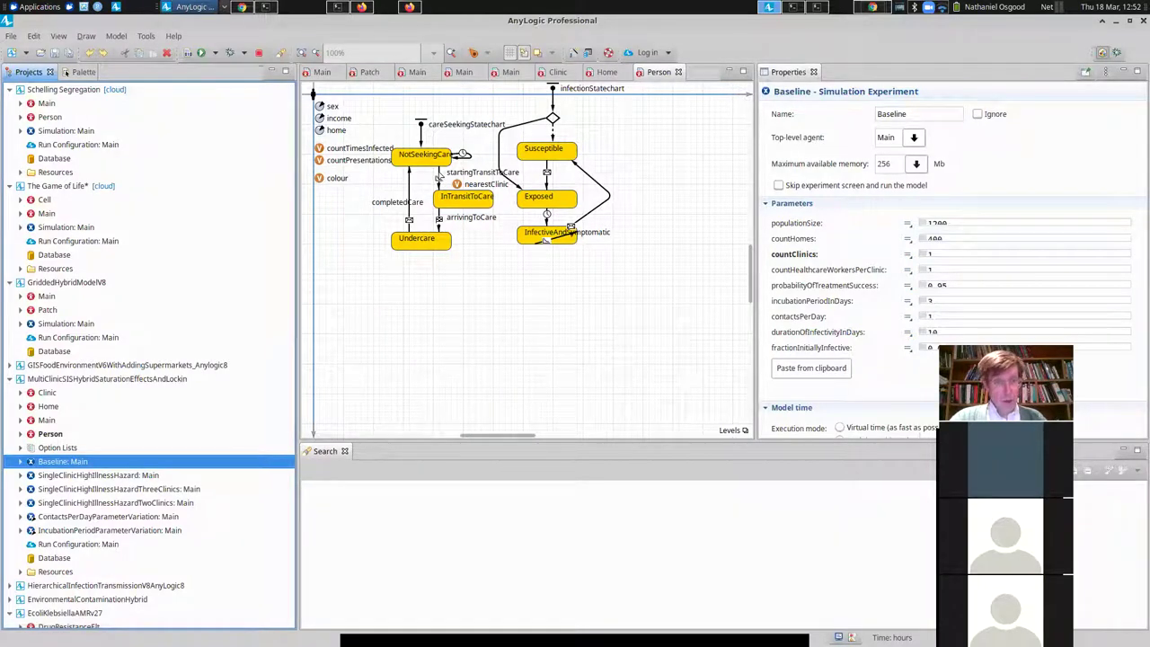
# Highlight startingTransitToCare's action code: nearestClinic = getNearestAgent(main.clinics) and the moveTo call.
pyautogui.click(439, 175)
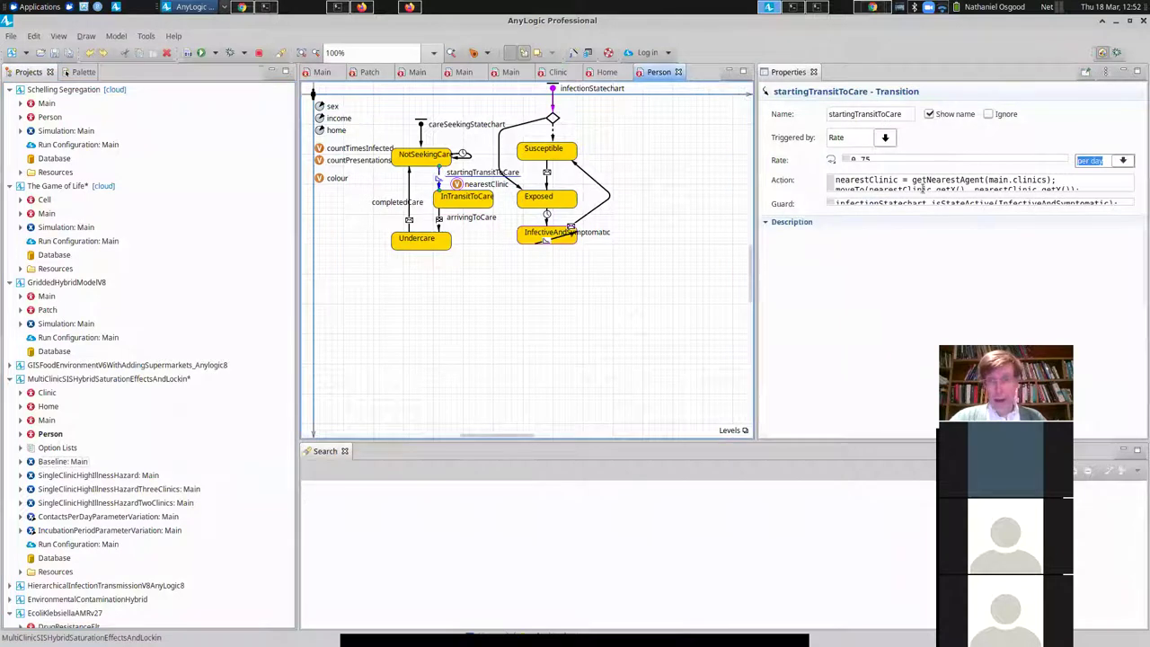
pyautogui.click(935, 184)
pyautogui.moveTo(1080, 185); pyautogui.dragTo(1043, 186)
pyautogui.click(943, 179)
pyautogui.press('Home')
pyautogui.hotkey('ctrl', 'shift', 'Right')
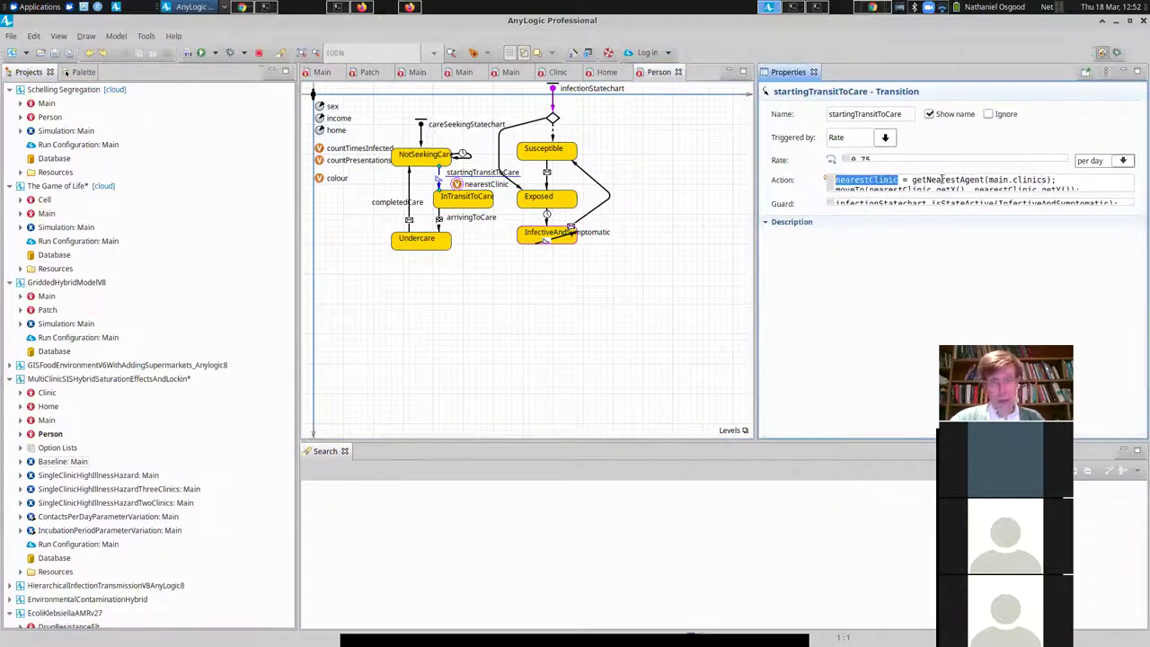
pyautogui.press('Right')
pyautogui.hotkey('ctrl', 'shift', 'Right')
pyautogui.hotkey('ctrl', 'shift', 'Right')
pyautogui.hotkey('ctrl', 'shift', 'Right')
pyautogui.hotkey('ctrl', 'shift', 'Right')
pyautogui.hotkey('ctrl', 'shift', 'Right')
pyautogui.hotkey('ctrl', 'shift', 'Right')
pyautogui.hotkey('ctrl', 'shift', 'Right')
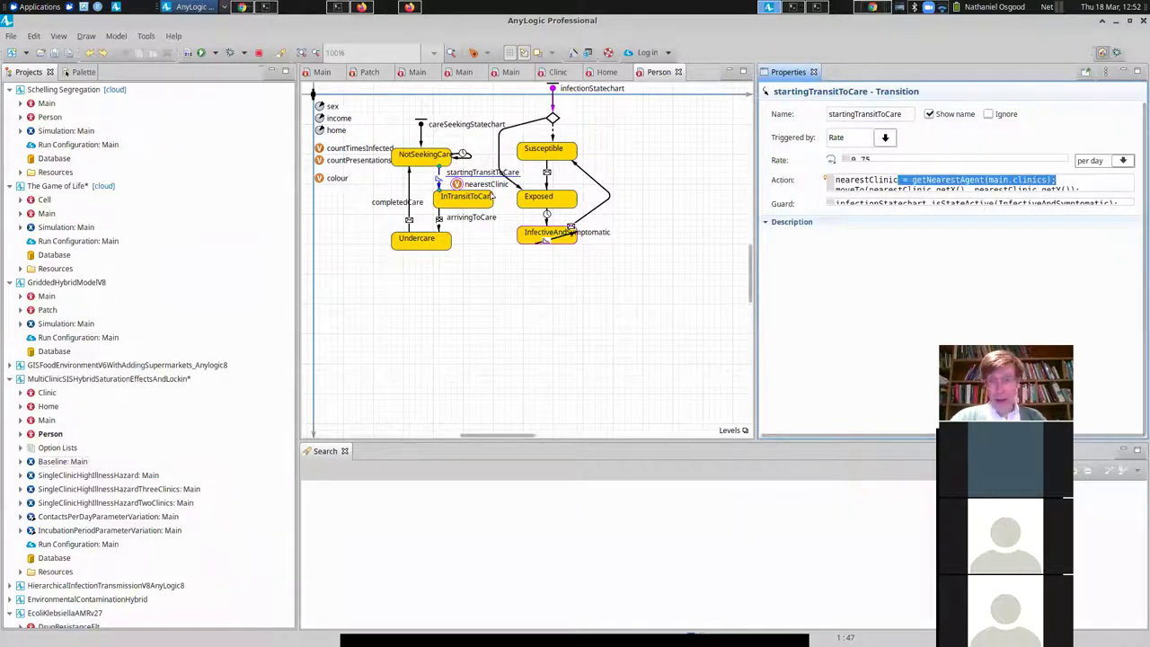
pyautogui.click(971, 186)
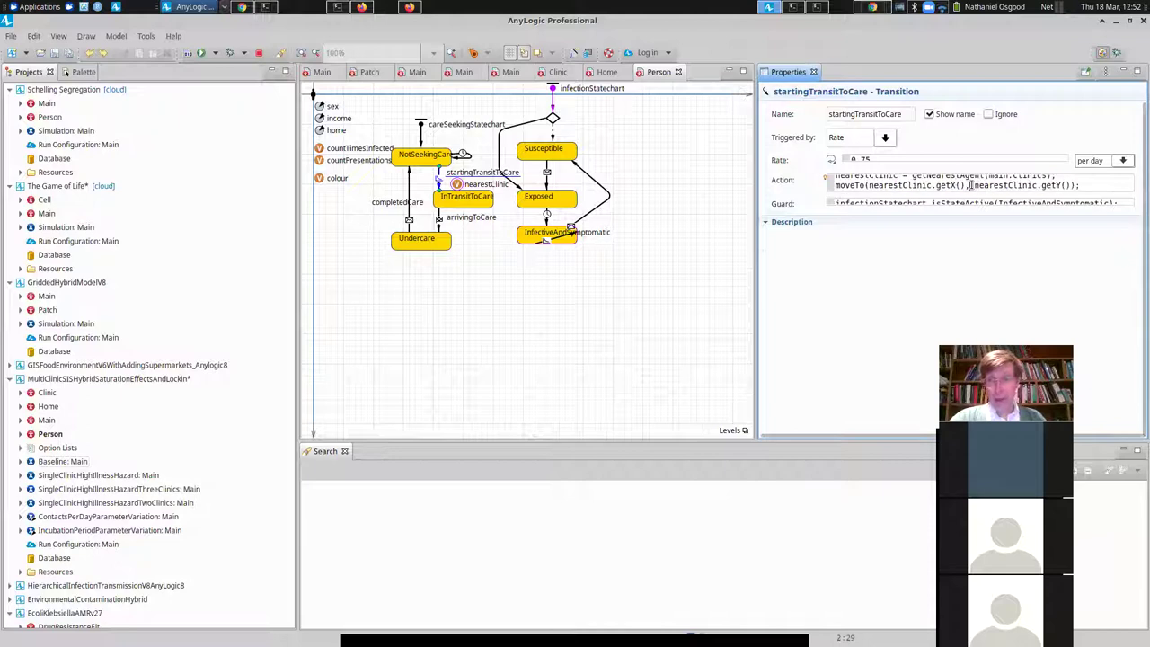
pyautogui.doubleClick(860, 186)
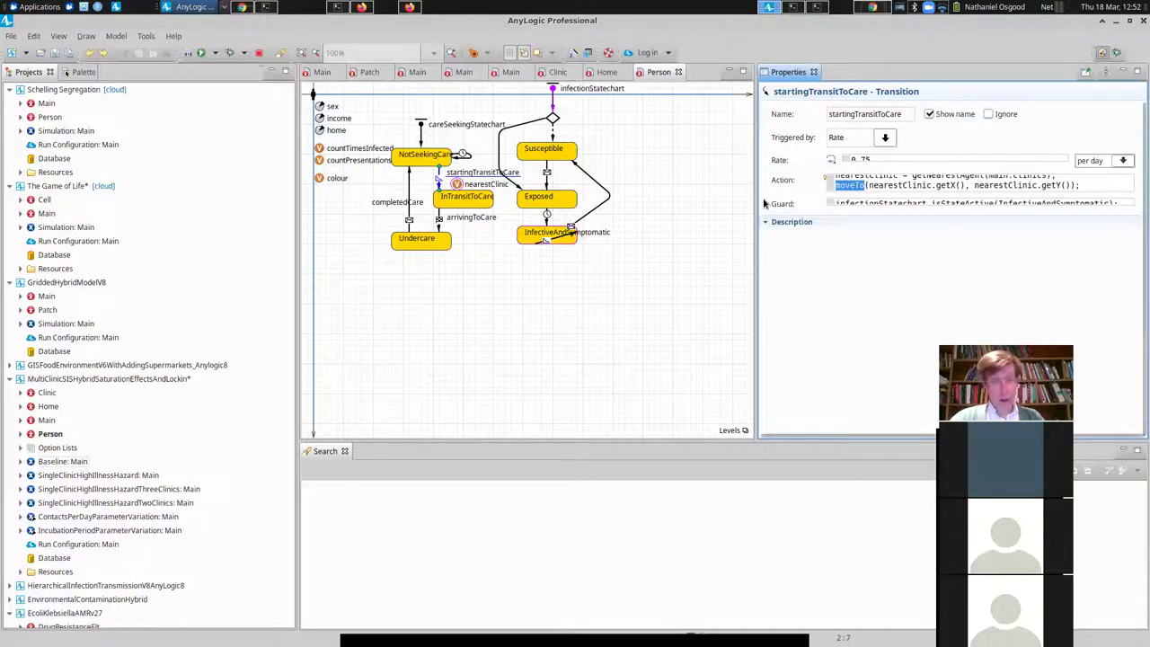
pyautogui.hotkey('alt', 'Tab')
pyautogui.hotkey('alt', 'Tab')
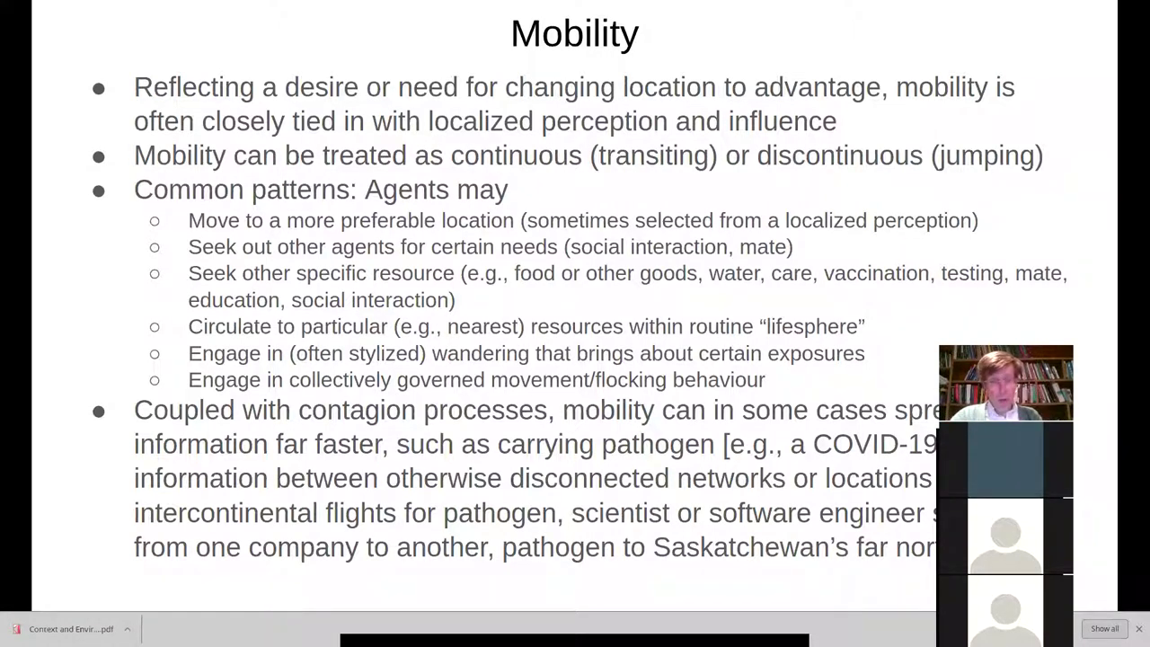
# Exit the full-screen Mobility slideshow and switch back to the AnyLogic editor.
pyautogui.hotkey('alt', 'Tab')
pyautogui.hotkey('alt', 'Tab')
pyautogui.hotkey('alt', 'shift', 'Tab')
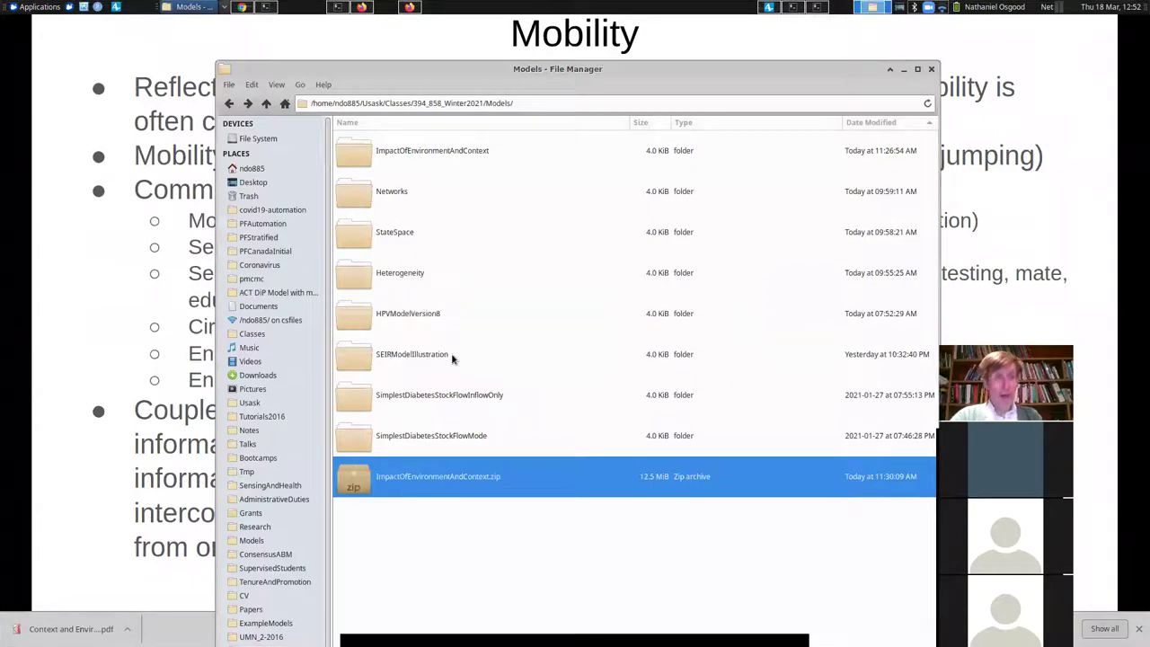
pyautogui.click(51, 266)
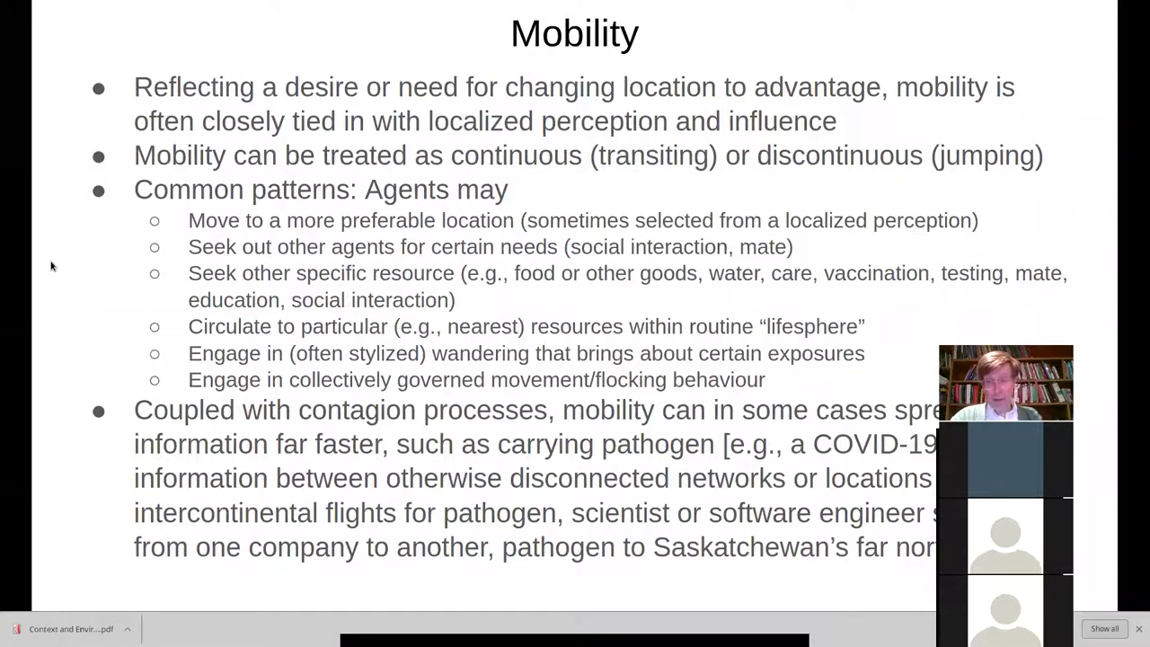
pyautogui.press('Escape')
pyautogui.hotkey('alt', 'Tab')
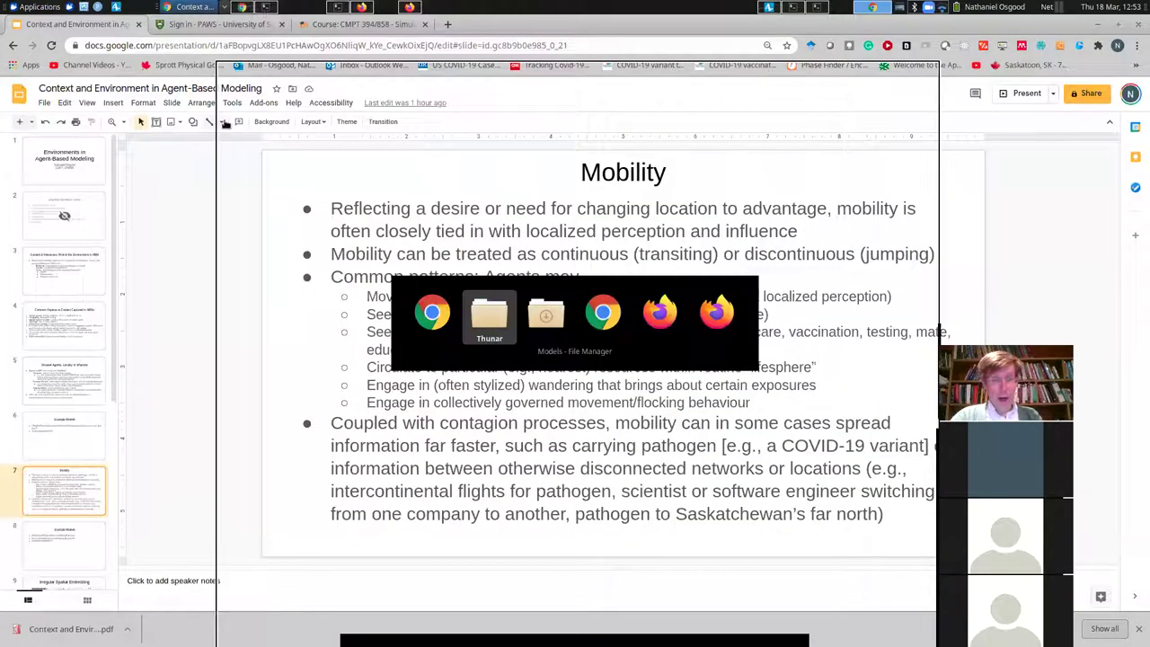
pyautogui.hotkey('alt', 'Tab')
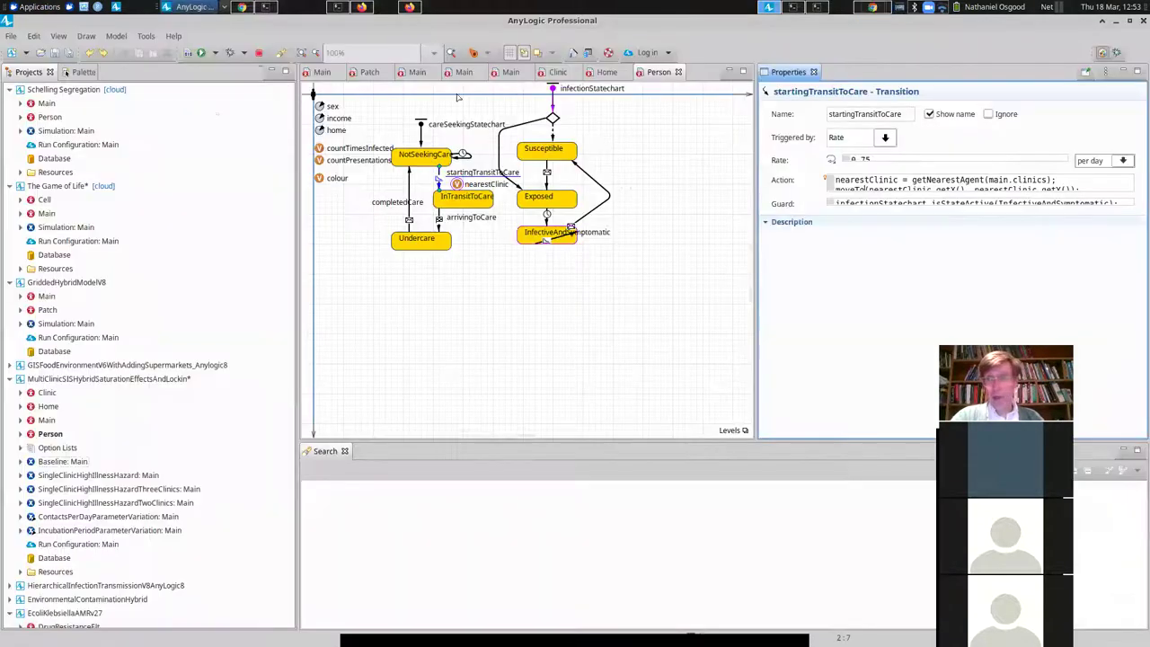
# Open Flocks of Boids from Help > Example Models.
pyautogui.click(172, 37)
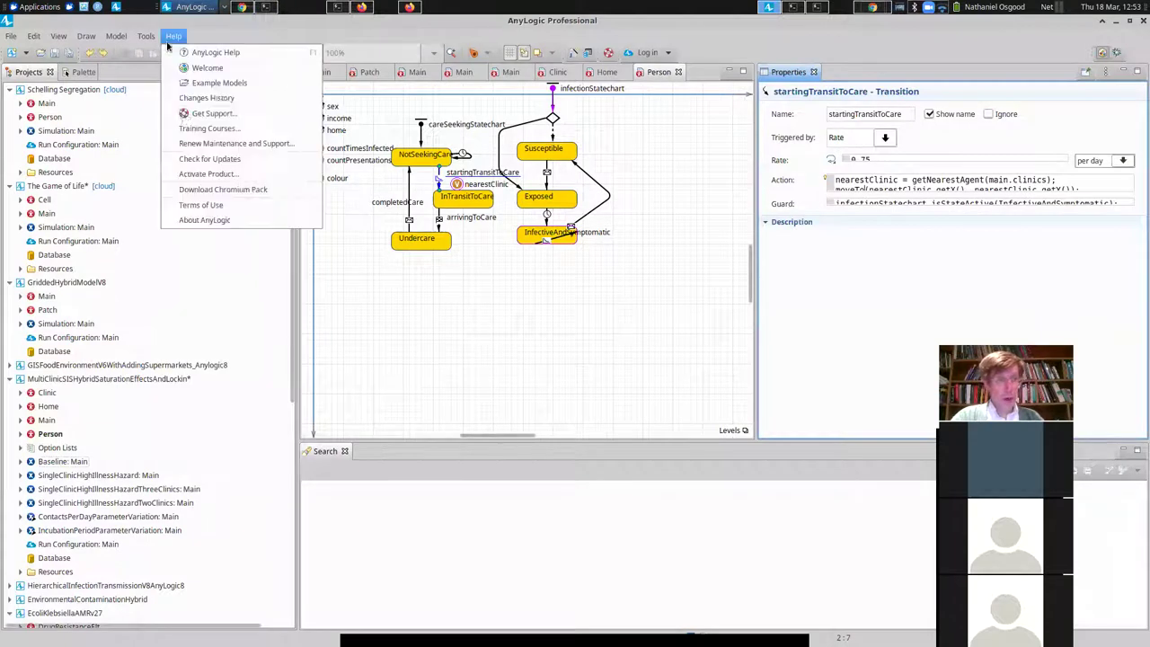
pyautogui.click(204, 83)
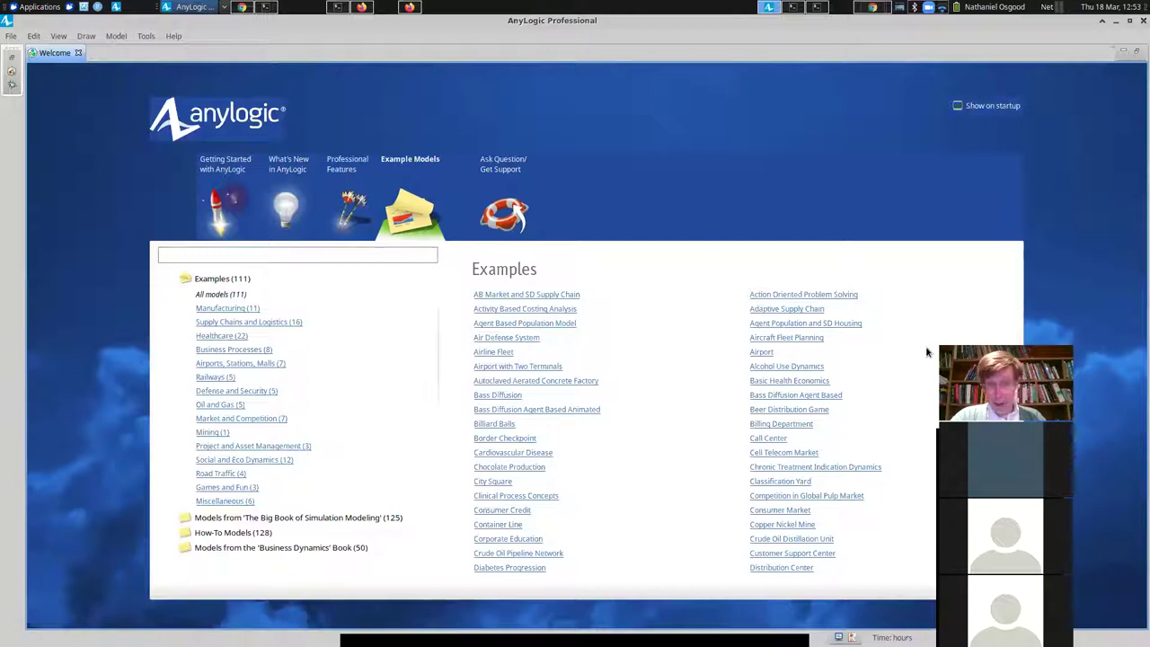
pyautogui.scroll(-3, 1019, 336)
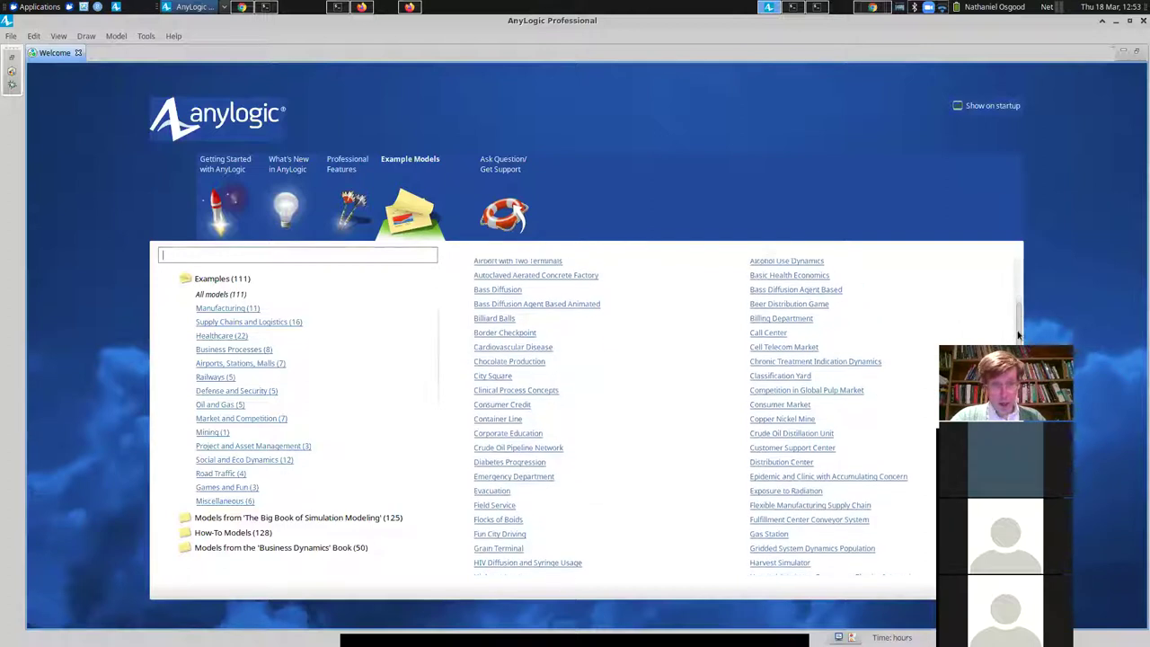
pyautogui.scroll(-1, 1019, 336)
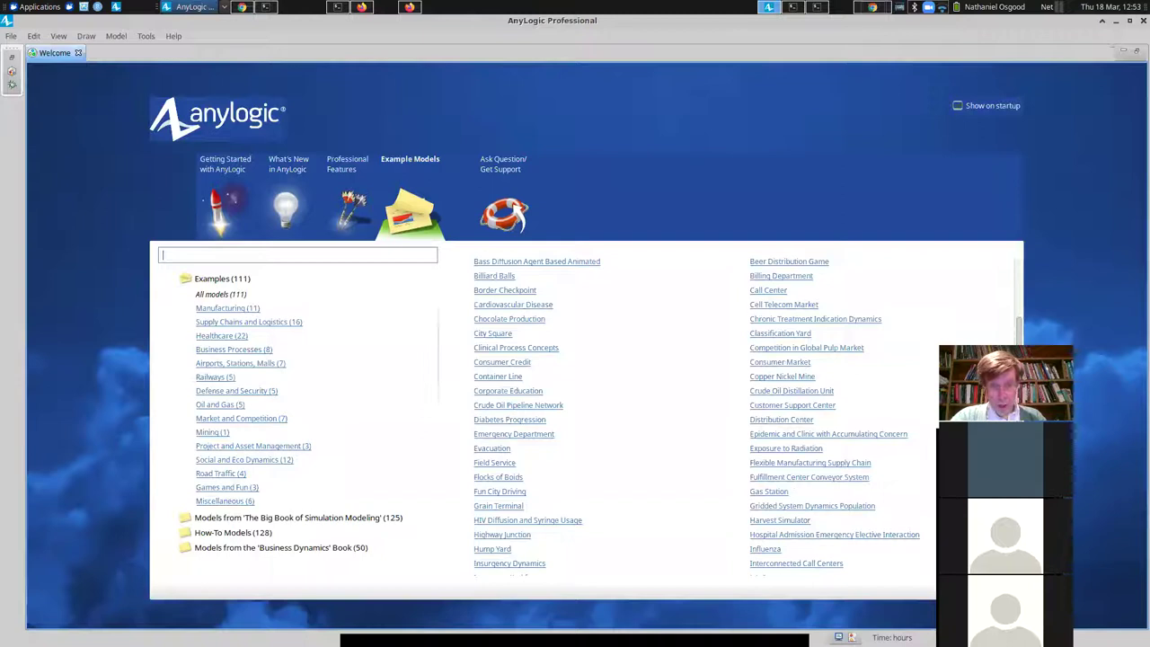
pyautogui.click(499, 478)
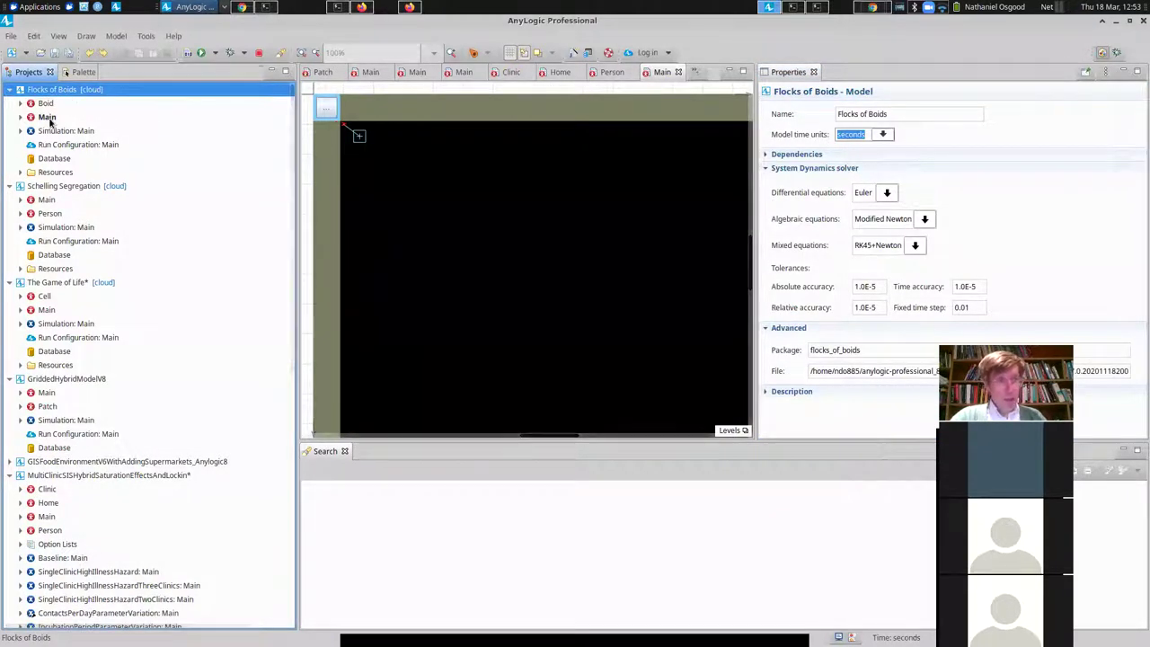
# Open the Boid agent type, then call up the Run action for Flocks of Boids' Simulation: Main experiment.
pyautogui.click(45, 106)
pyautogui.doubleClick(45, 106)
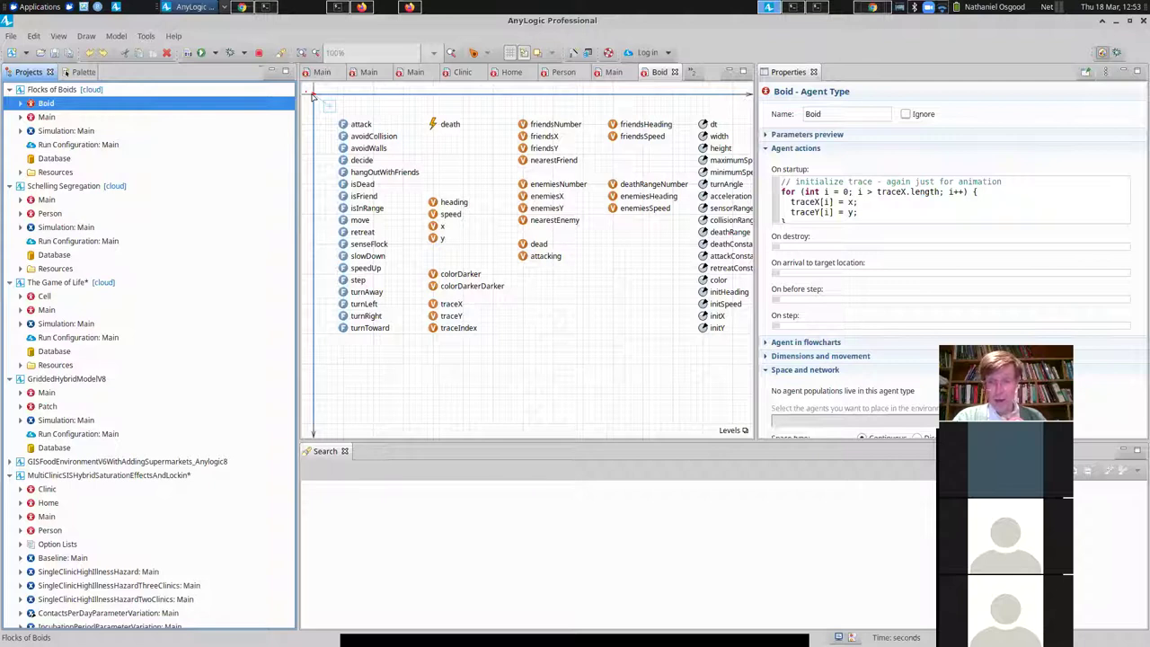
pyautogui.rightClick(49, 120)
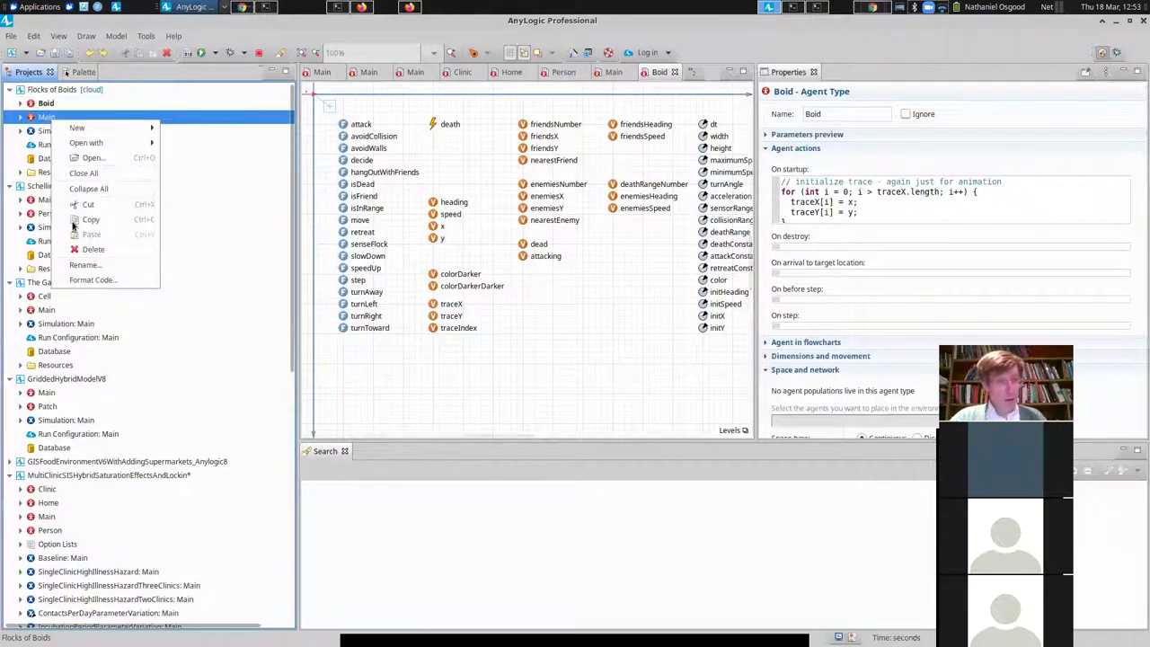
pyautogui.click(36, 119)
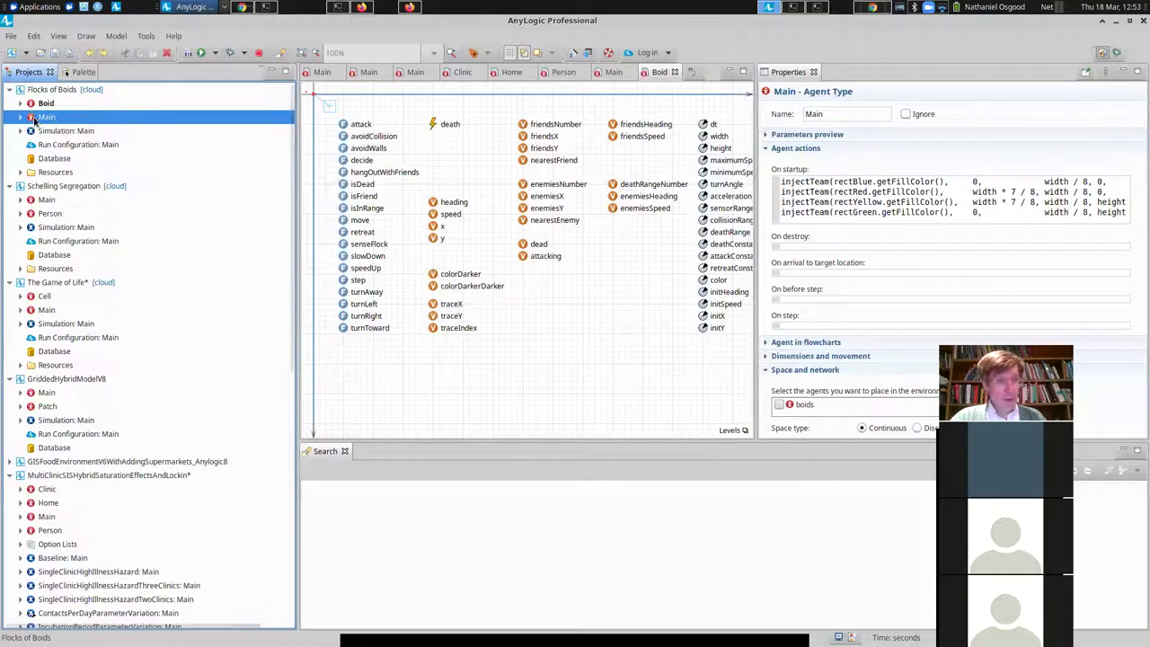
pyautogui.rightClick(37, 118)
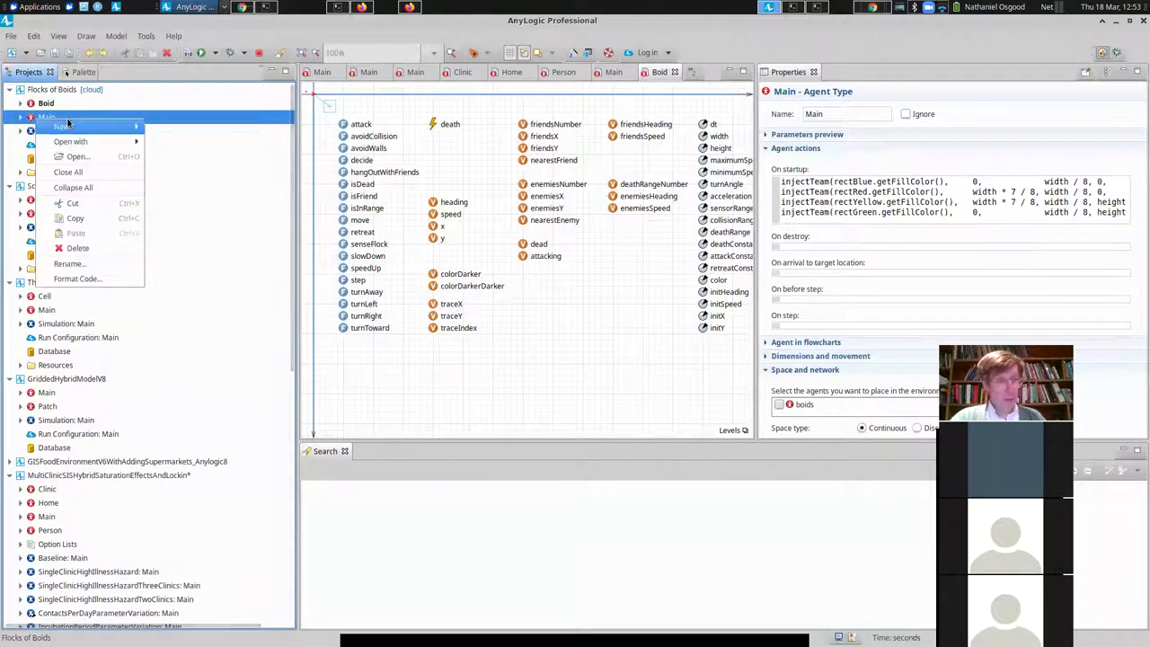
pyautogui.press('Escape')
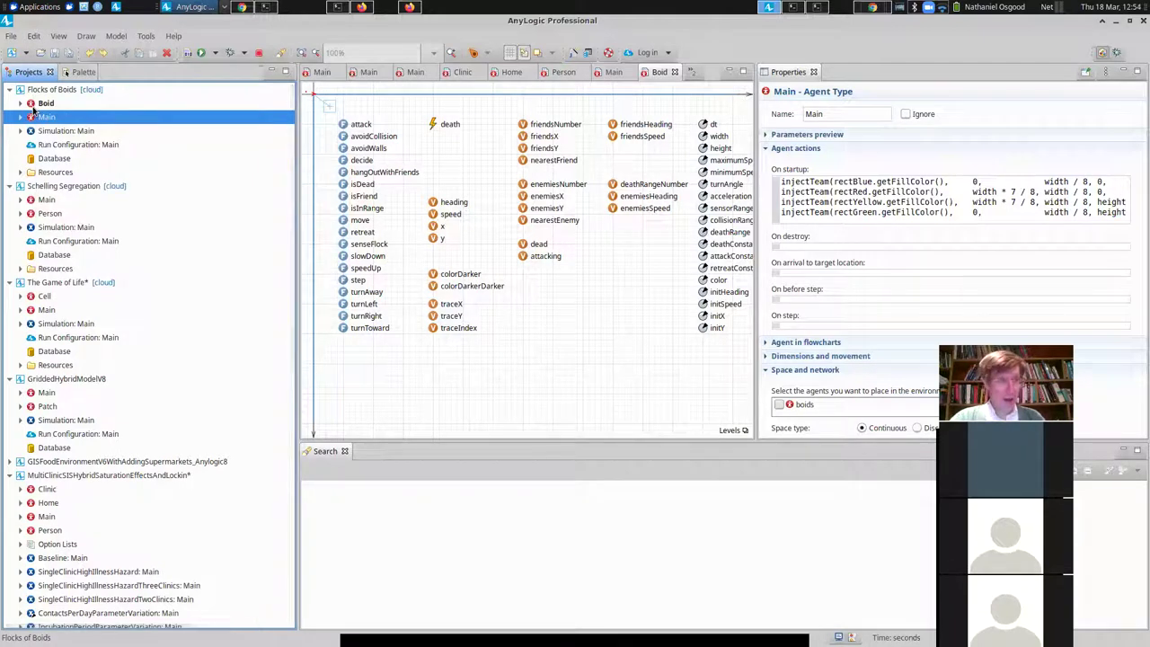
pyautogui.click(40, 132)
pyautogui.rightClick(40, 132)
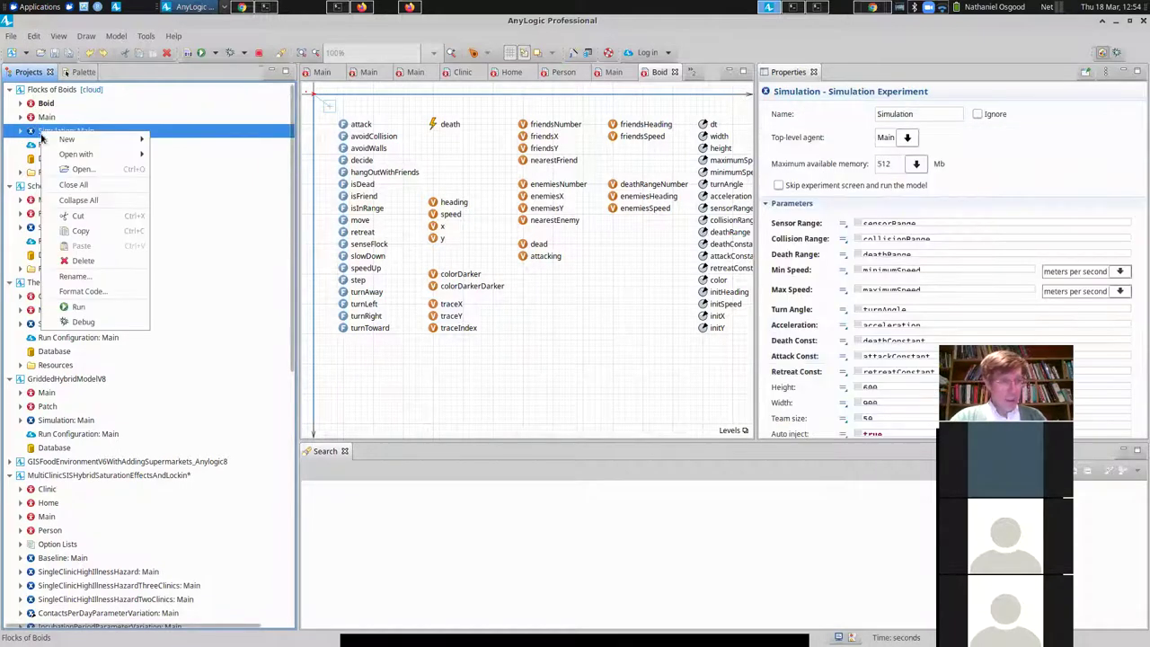
pyautogui.click(94, 309)
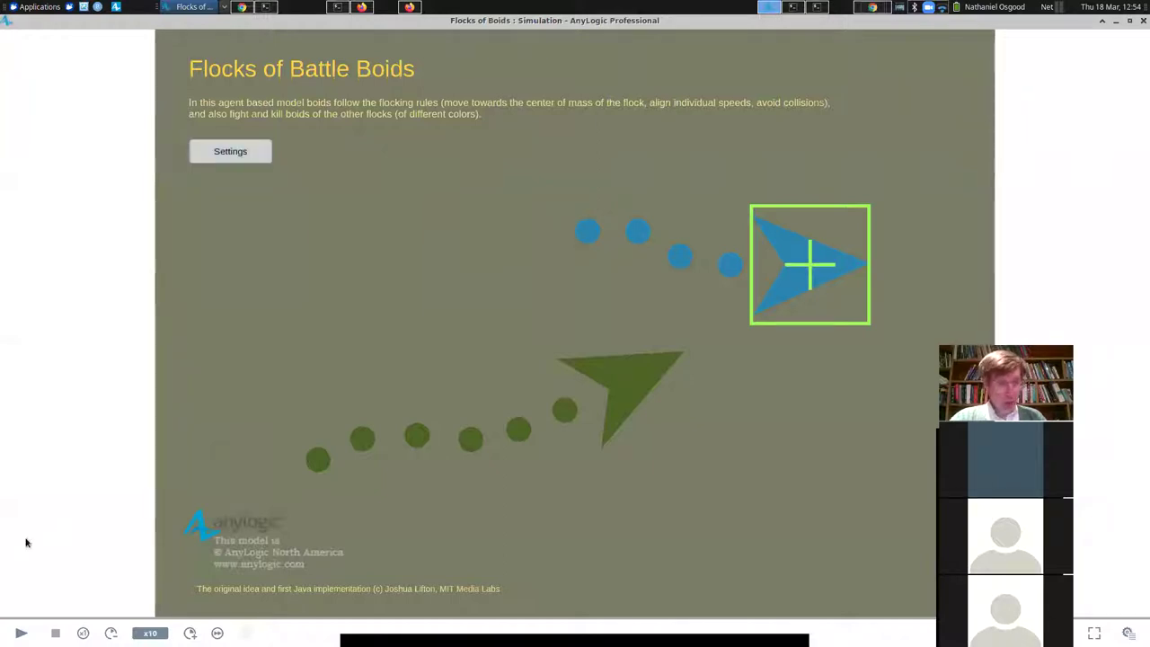
pyautogui.click(20, 633)
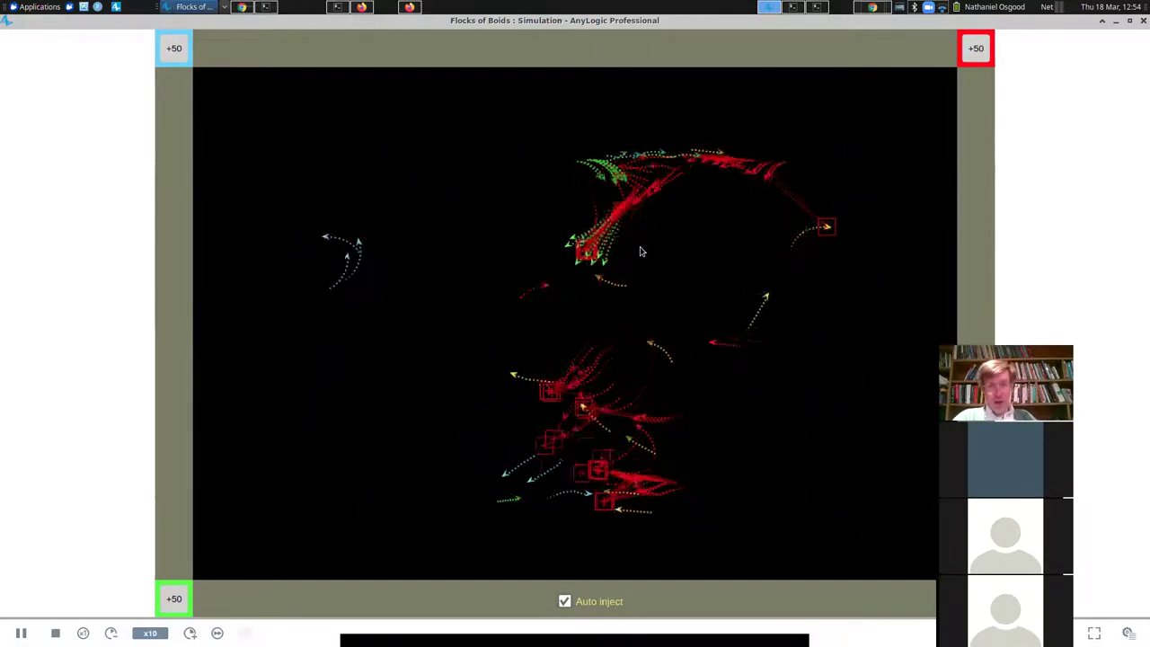
pyautogui.click(217, 633)
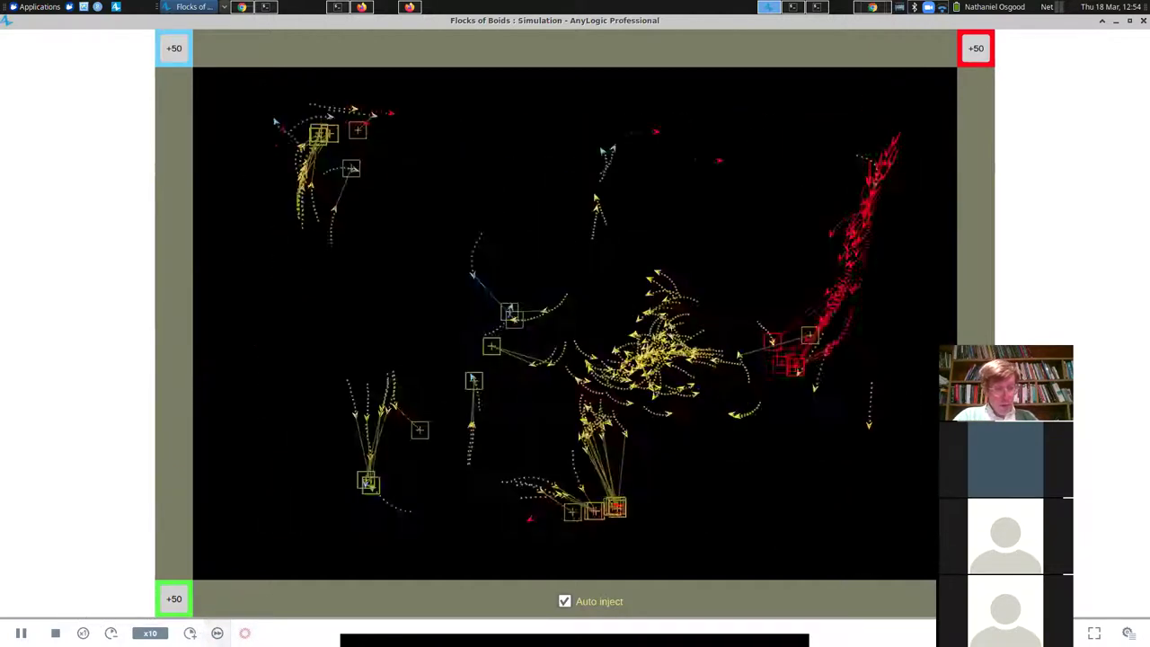
pyautogui.click(110, 633)
pyautogui.click(111, 633)
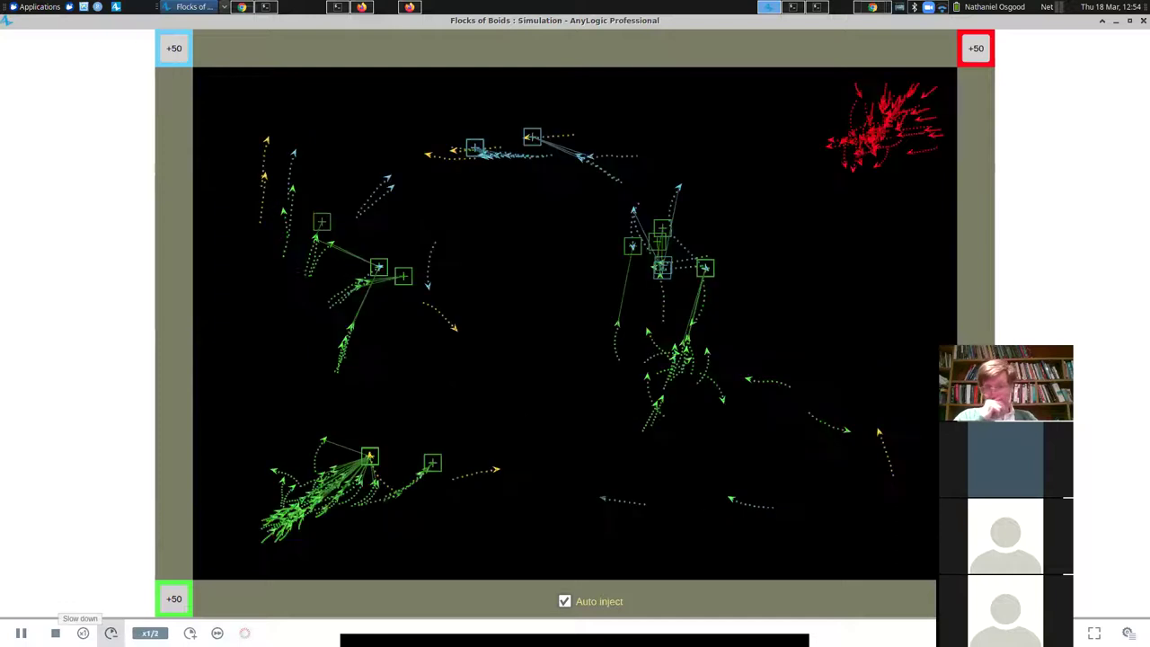
pyautogui.click(110, 632)
pyautogui.click(111, 632)
pyautogui.click(111, 632)
pyautogui.click(110, 633)
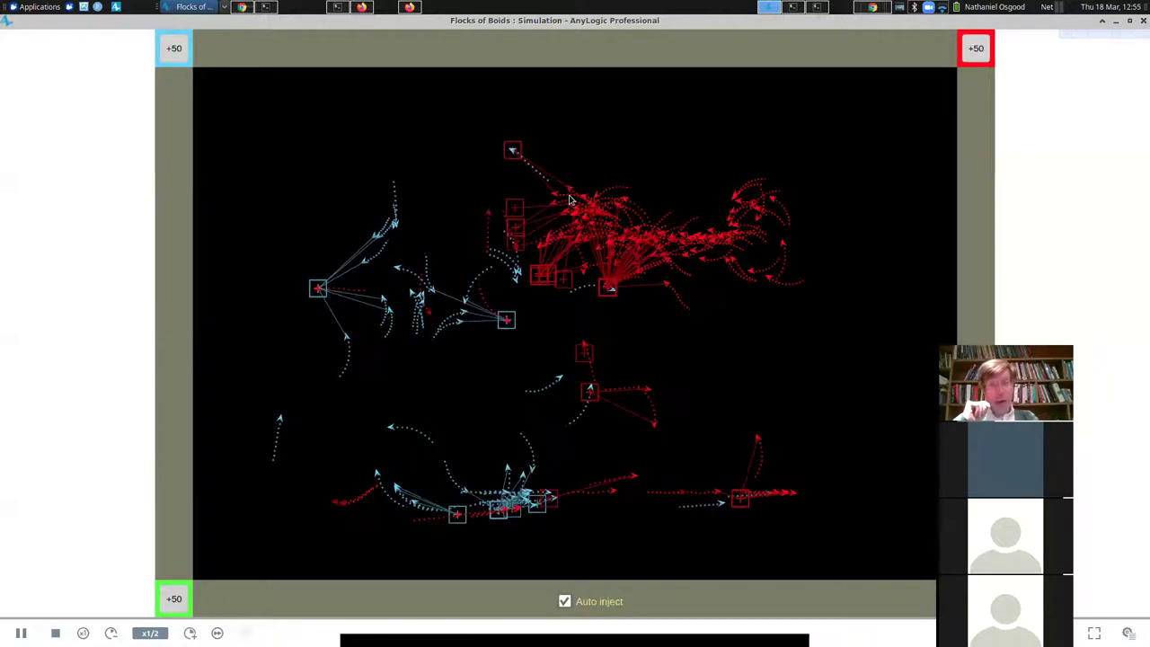
pyautogui.hotkey('alt', 'F4')
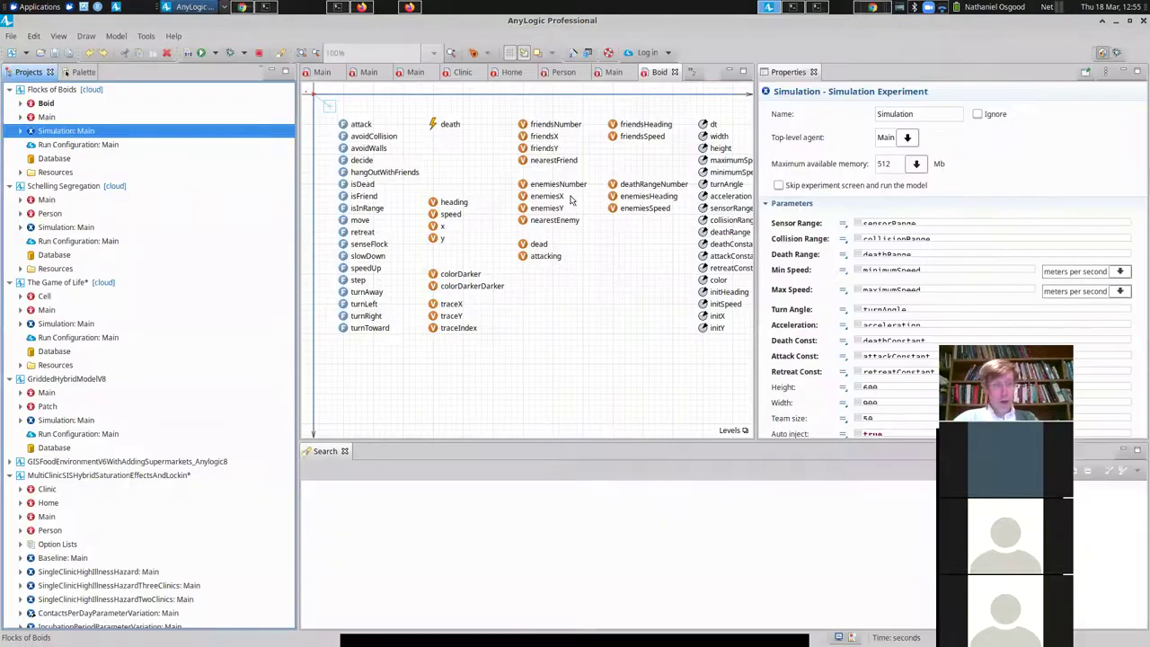
pyautogui.hotkey('alt', 'Tab')
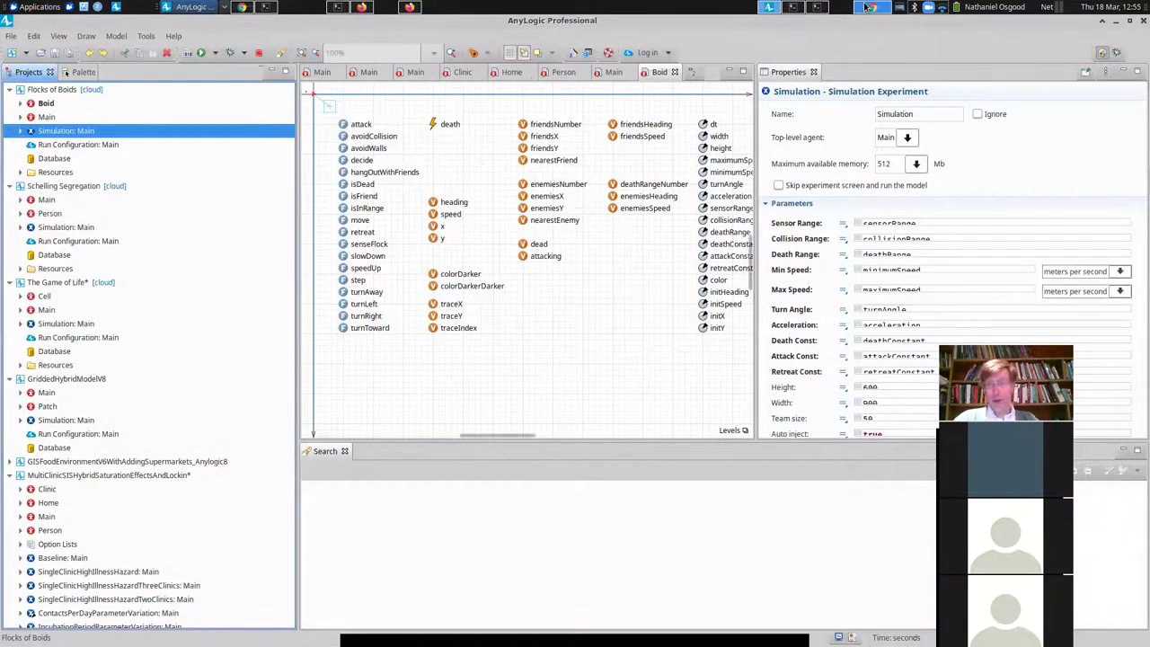
# Switch to the lecture deck in Chrome and present the Mobility slide full screen.
pyautogui.click(867, 7)
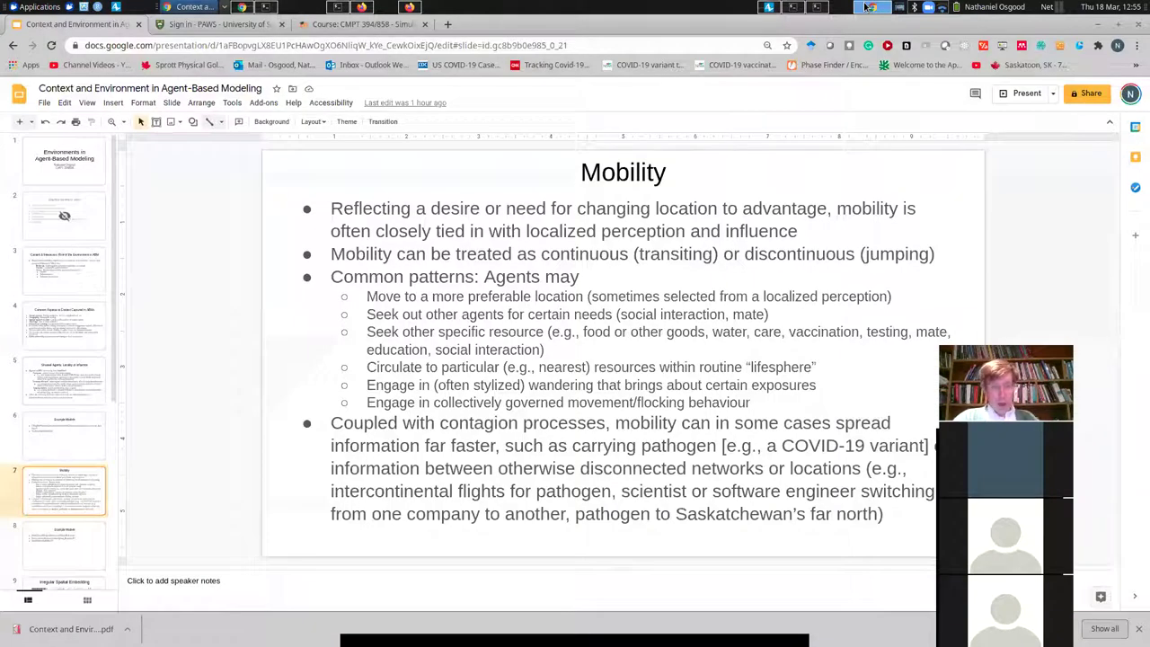
pyautogui.click(1020, 93)
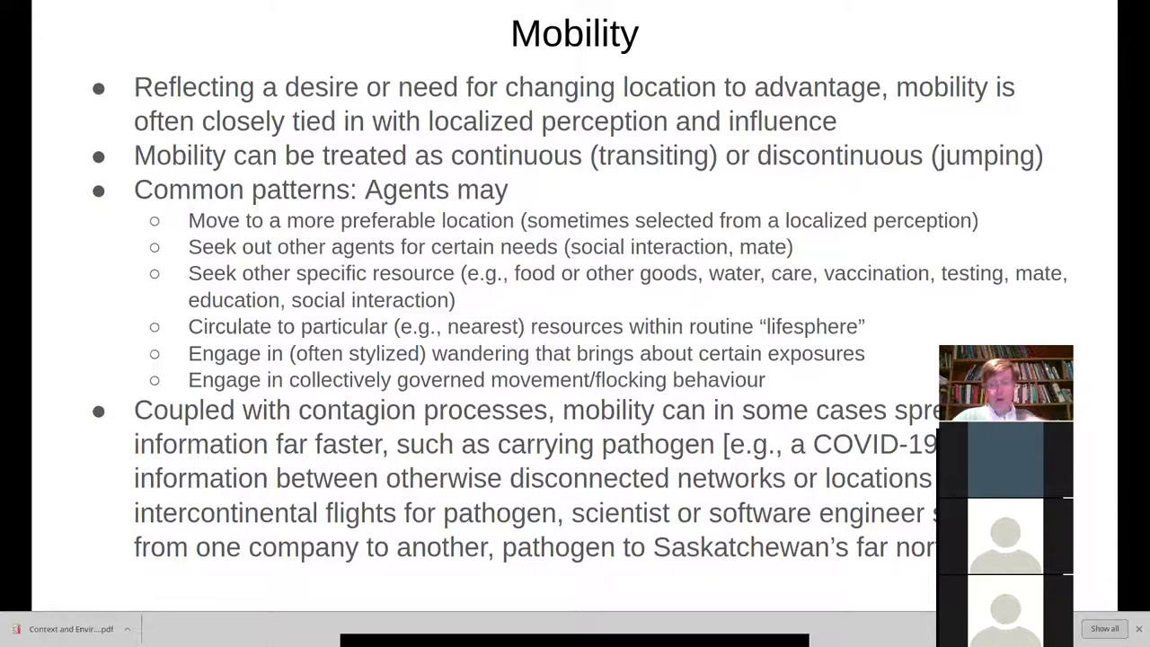
# Move through the Example Models, Irregular Spatial Embedding, 3D Spatial Environment and Changing Affiliative Behaviour slides.
pyautogui.press('Right')
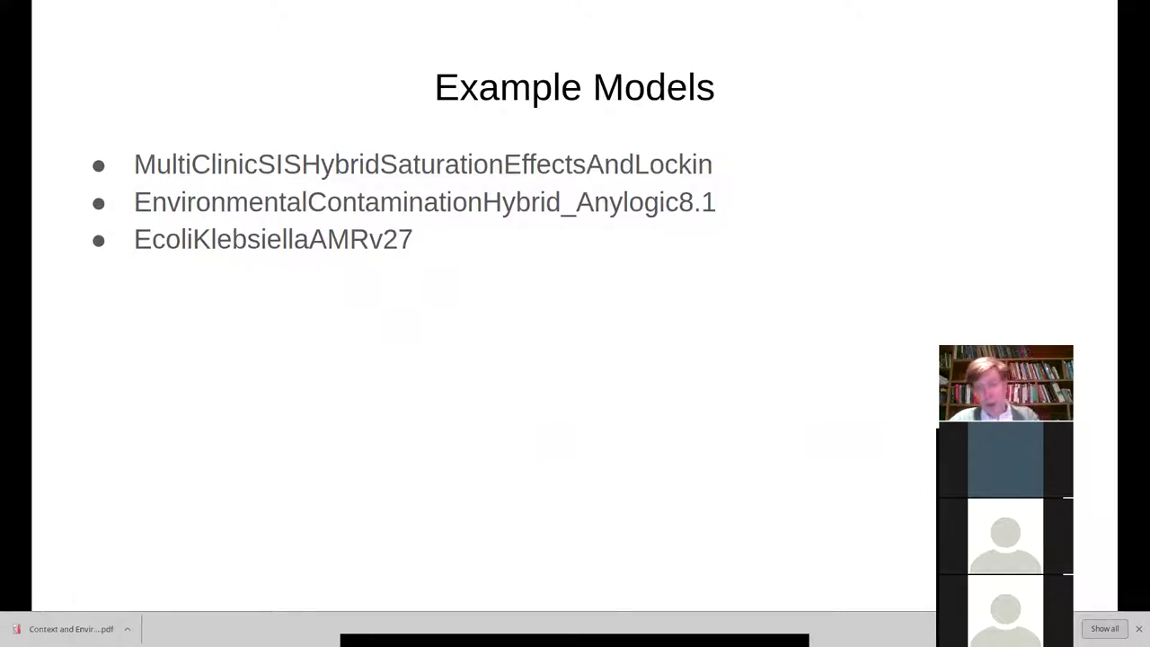
pyautogui.press('Right')
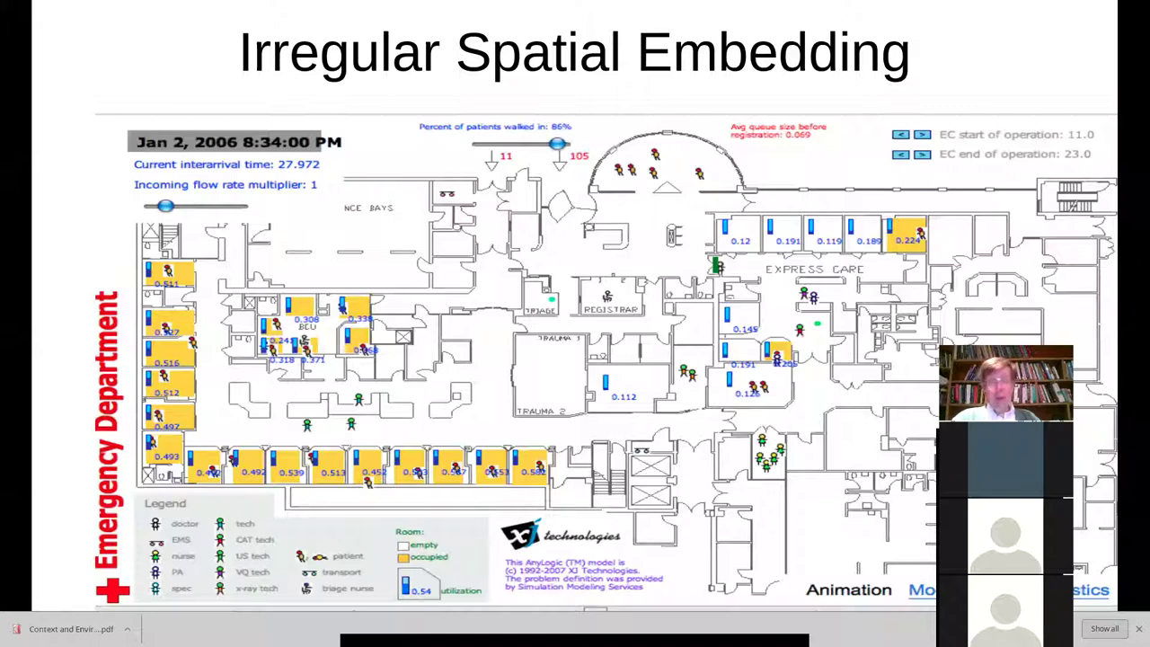
pyautogui.press('Left')
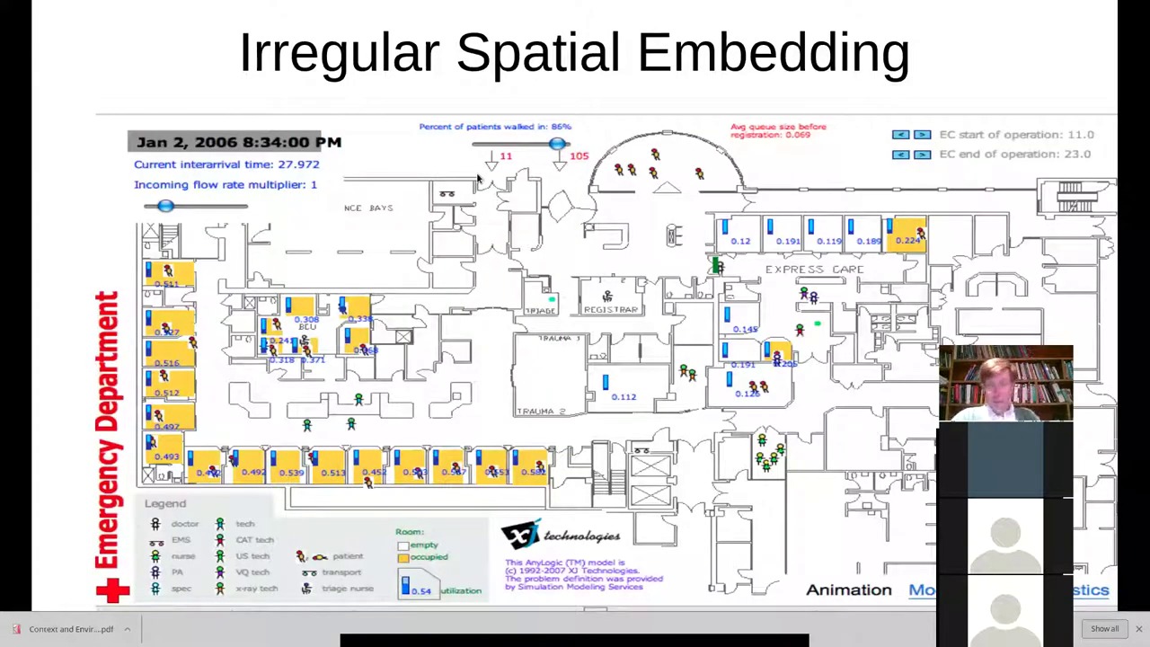
pyautogui.press('Right')
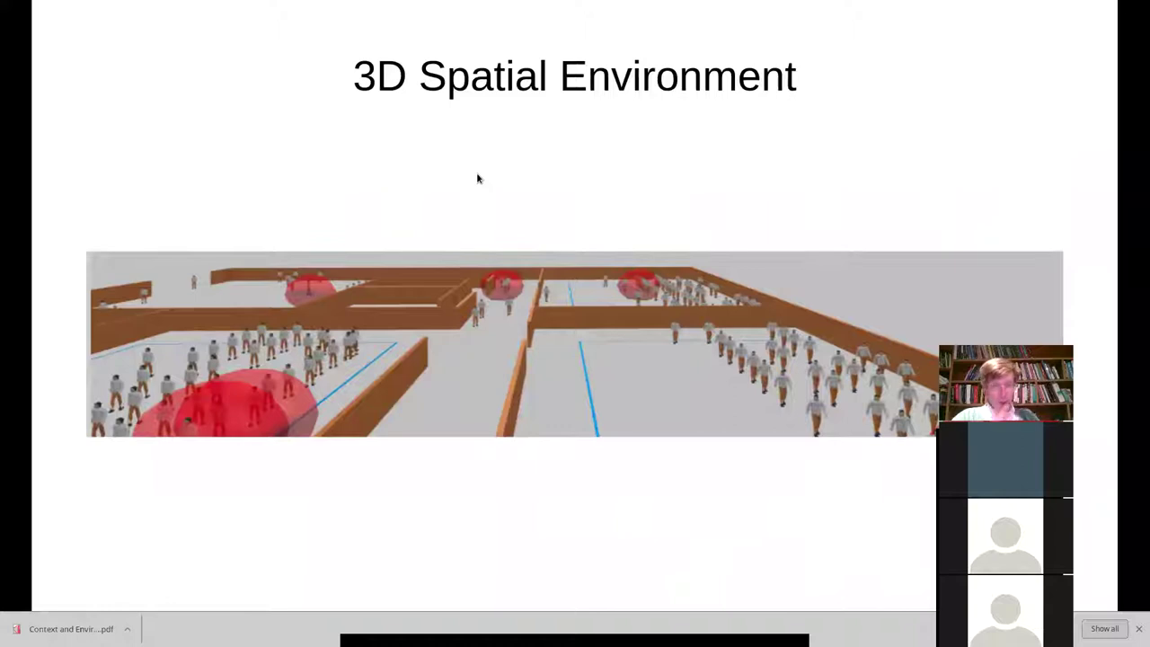
pyautogui.press('Right')
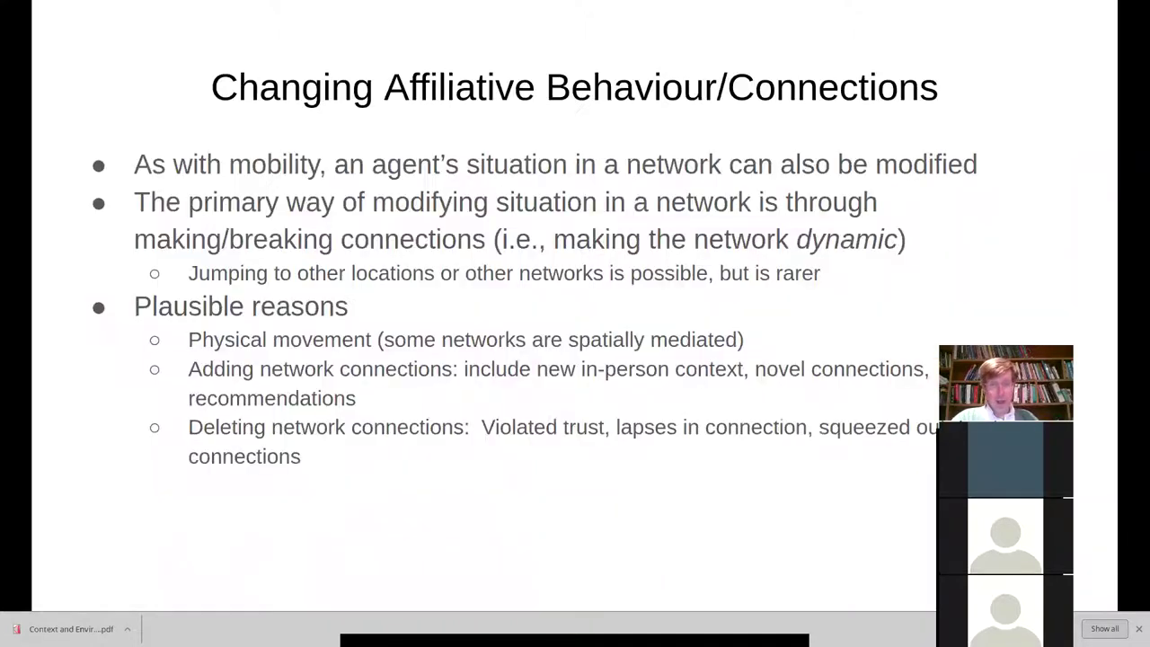
pyautogui.press('Left')
pyautogui.press('Right')
pyautogui.press('Left')
pyautogui.press('Right')
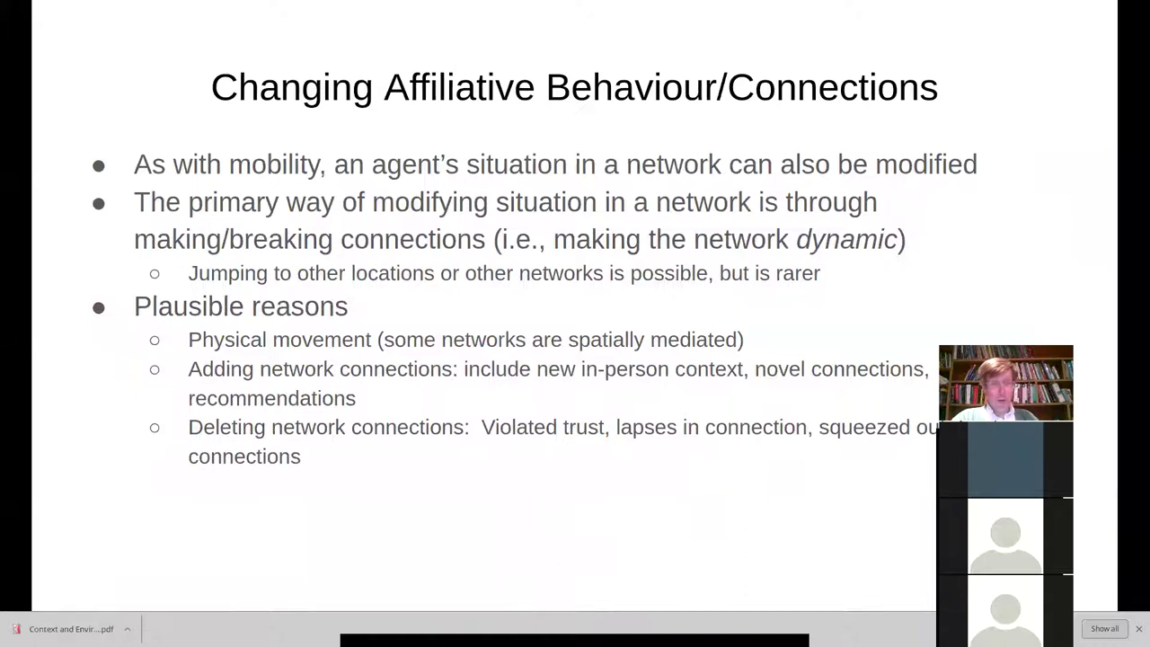
pyautogui.press('Left')
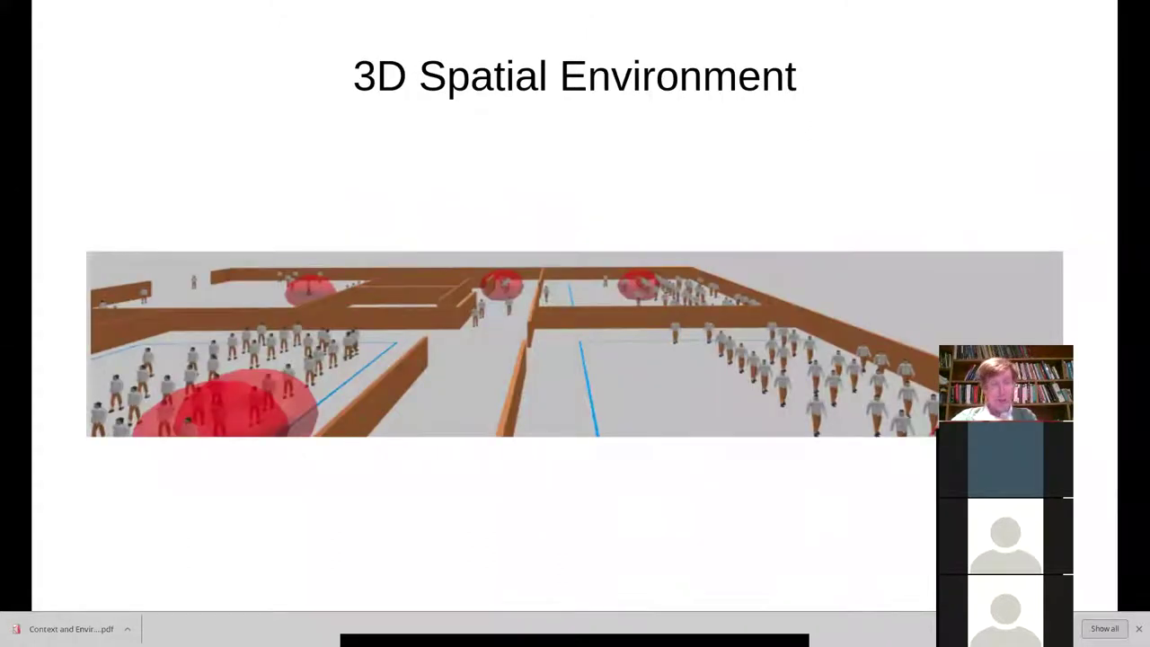
pyautogui.press('Right')
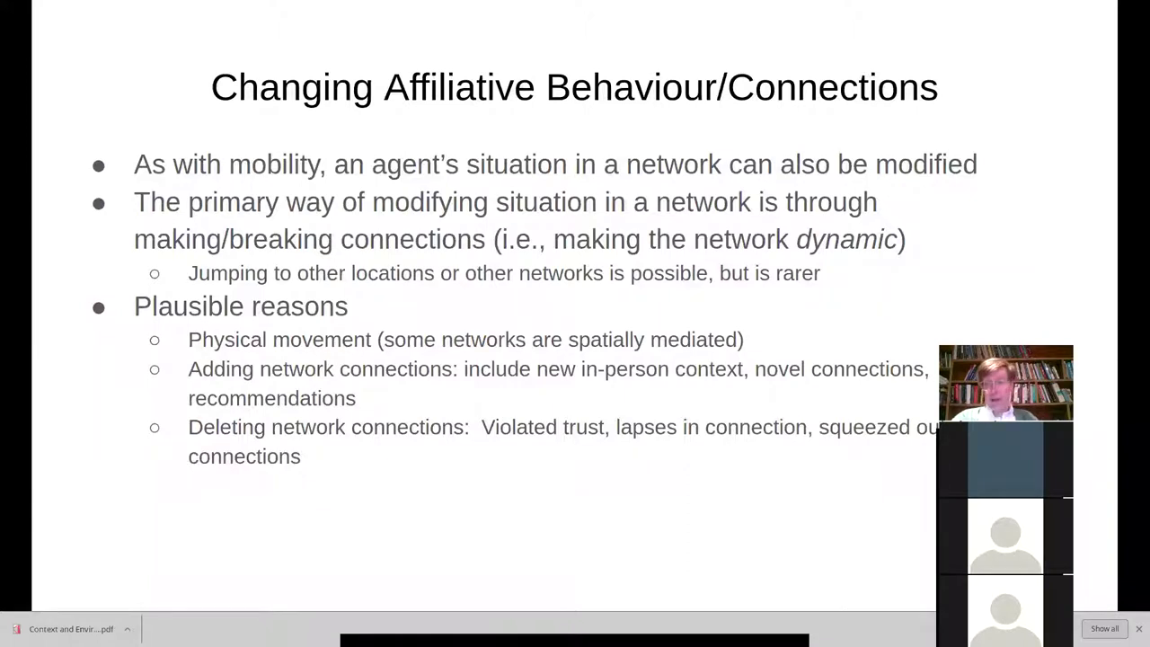
# Continue to the Hierarchical Nesting and final Example Models slides, then exit full-screen presentation.
pyautogui.press('Right')
pyautogui.press('Left')
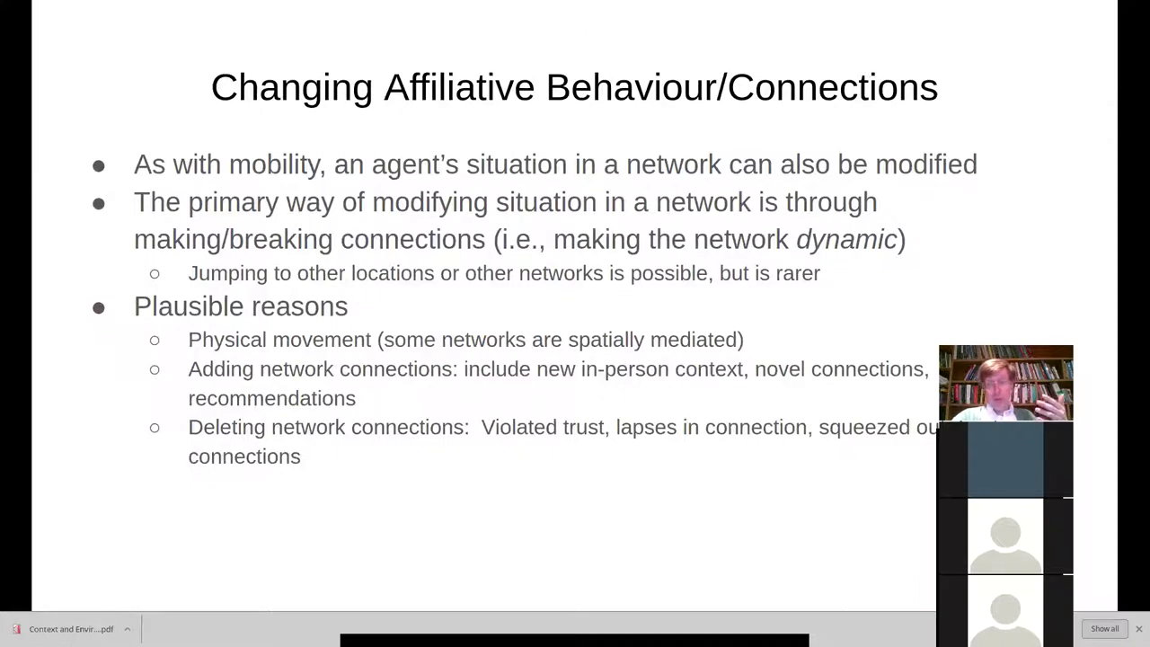
pyautogui.press('Right')
pyautogui.press('Right')
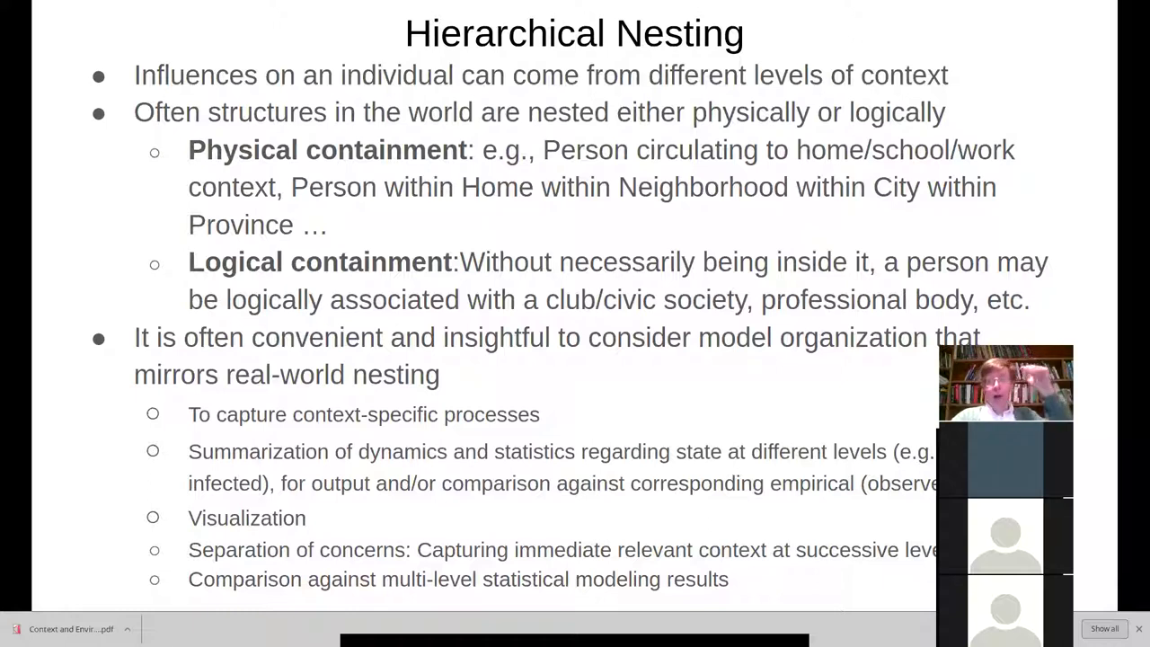
pyautogui.press('Right')
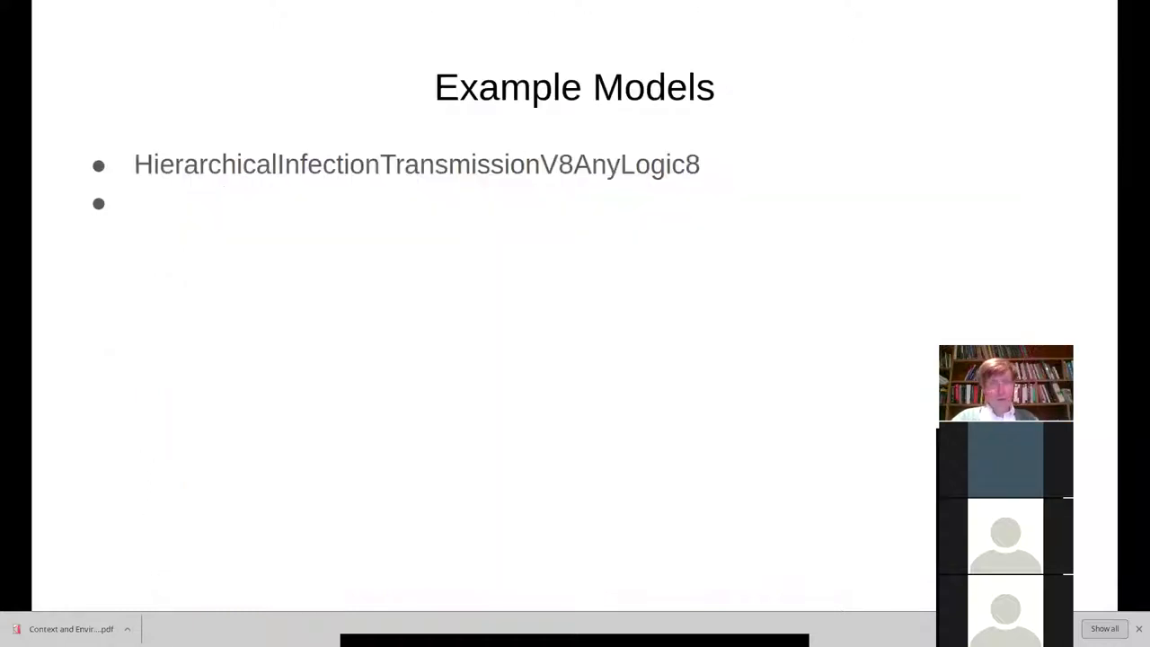
pyautogui.press('Escape')
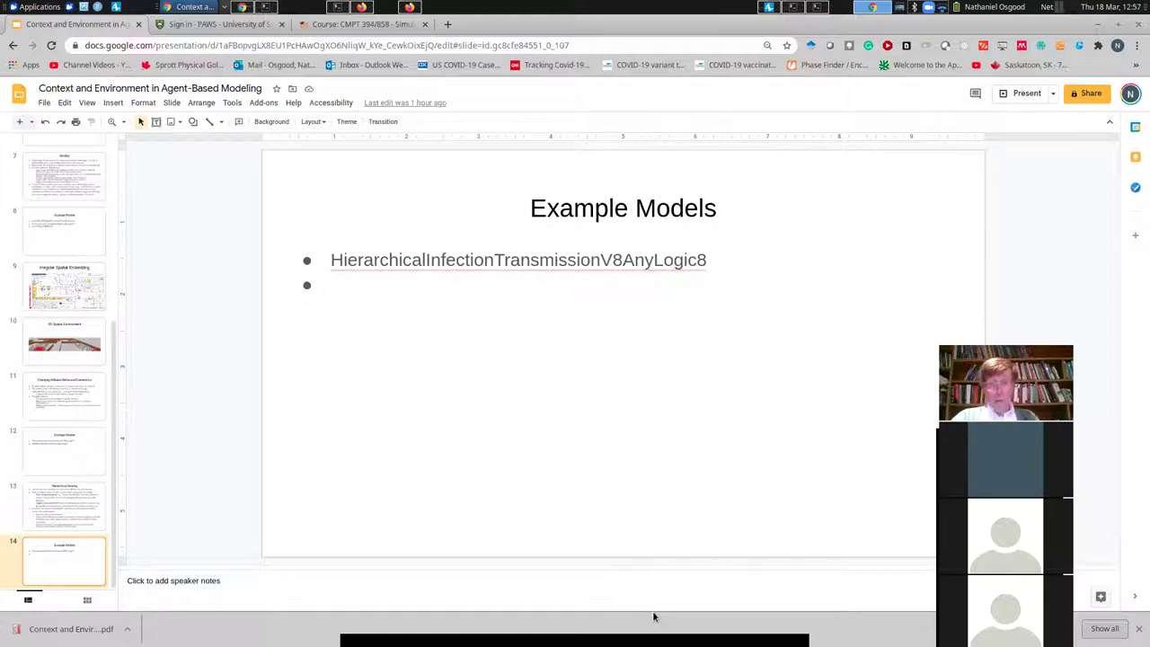
pyautogui.press('Home')
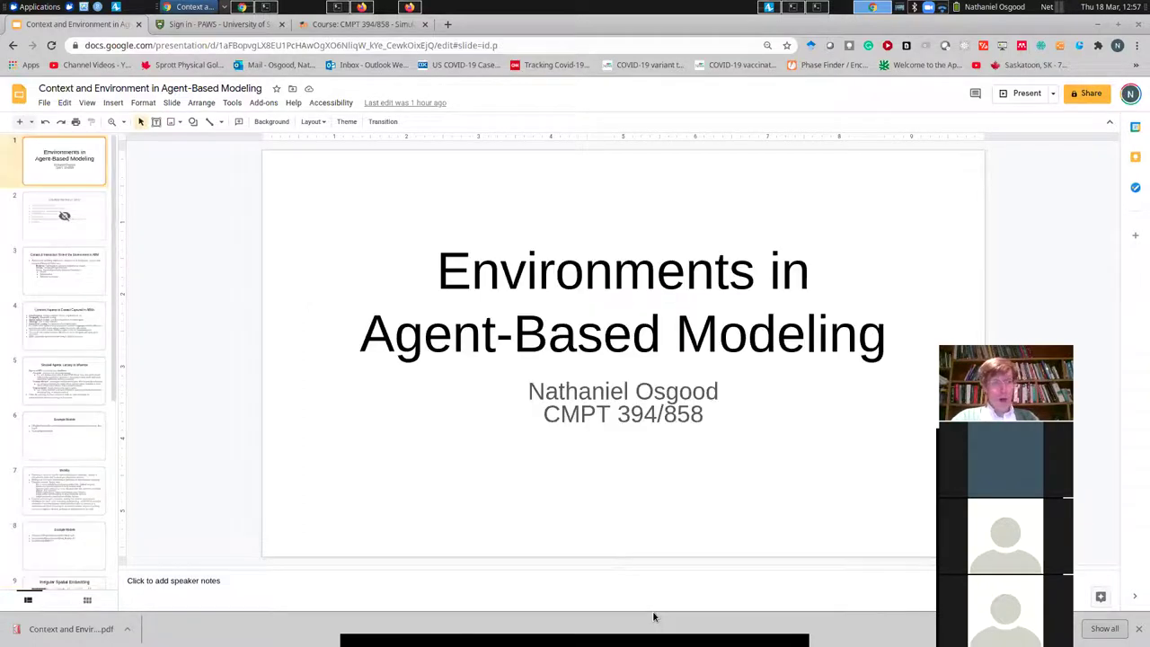